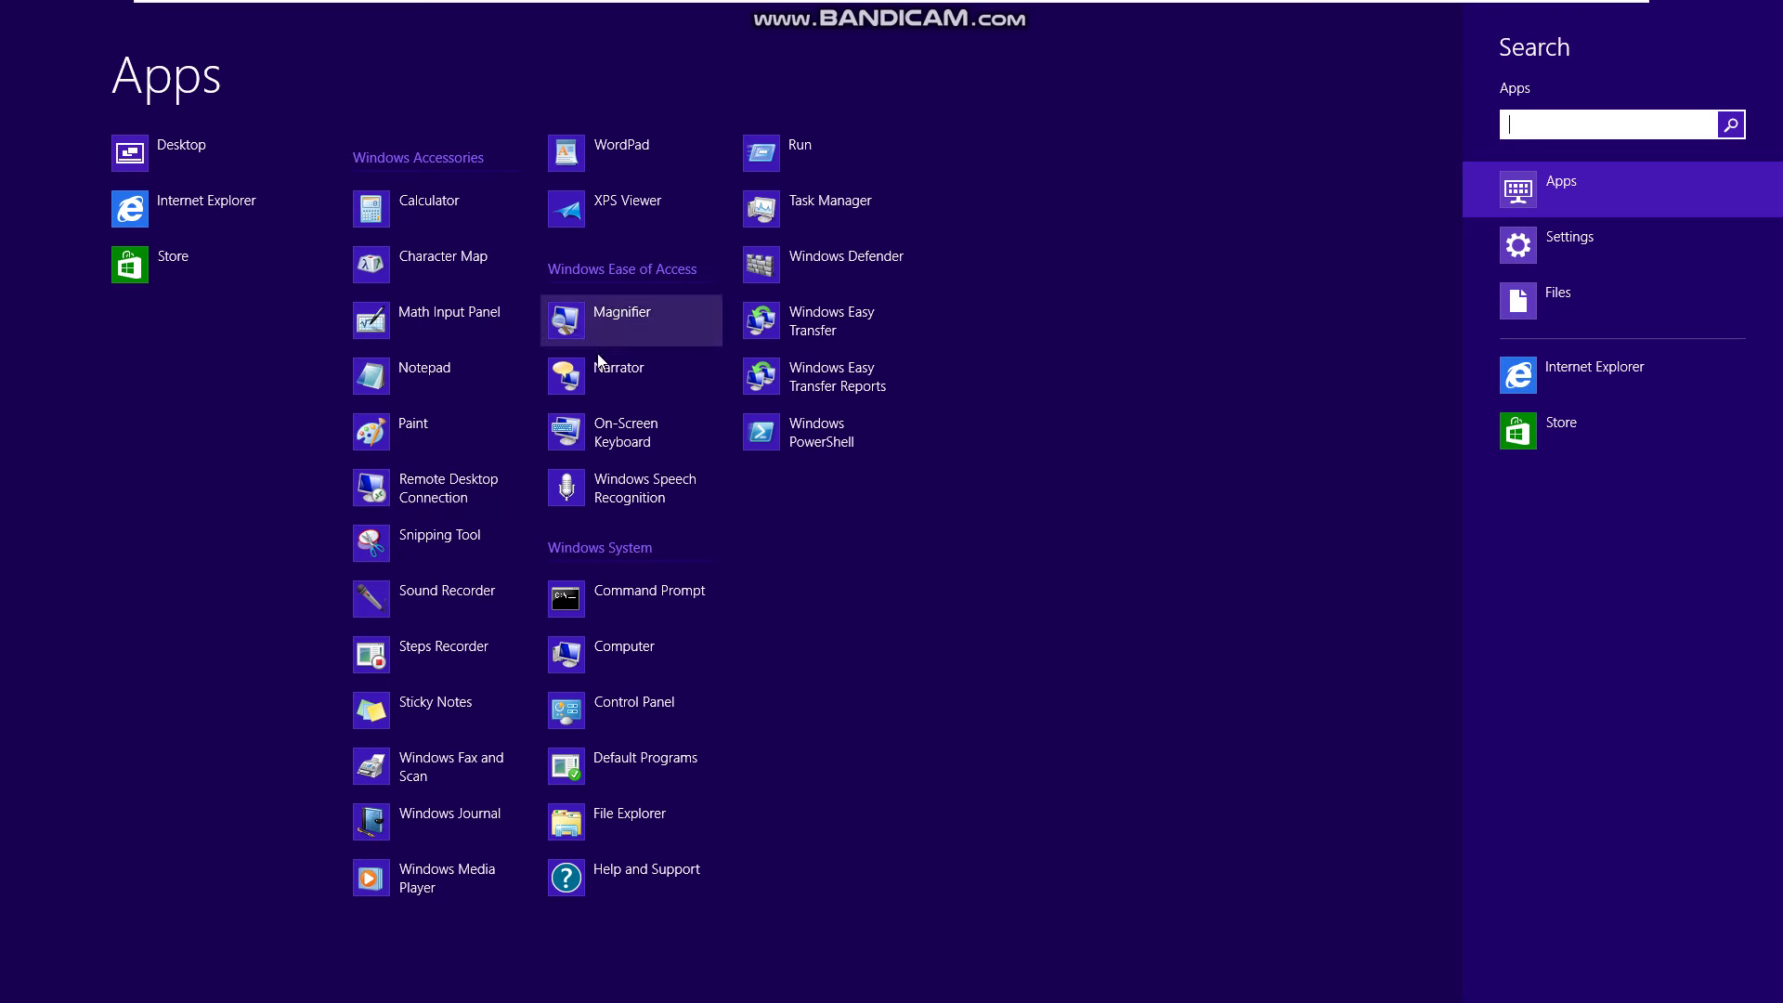
Capture a small snip of the taskbar corner where the Start button would be, using Snipping Tool.
{"action": "left_click", "coordinate": [399, 557]}
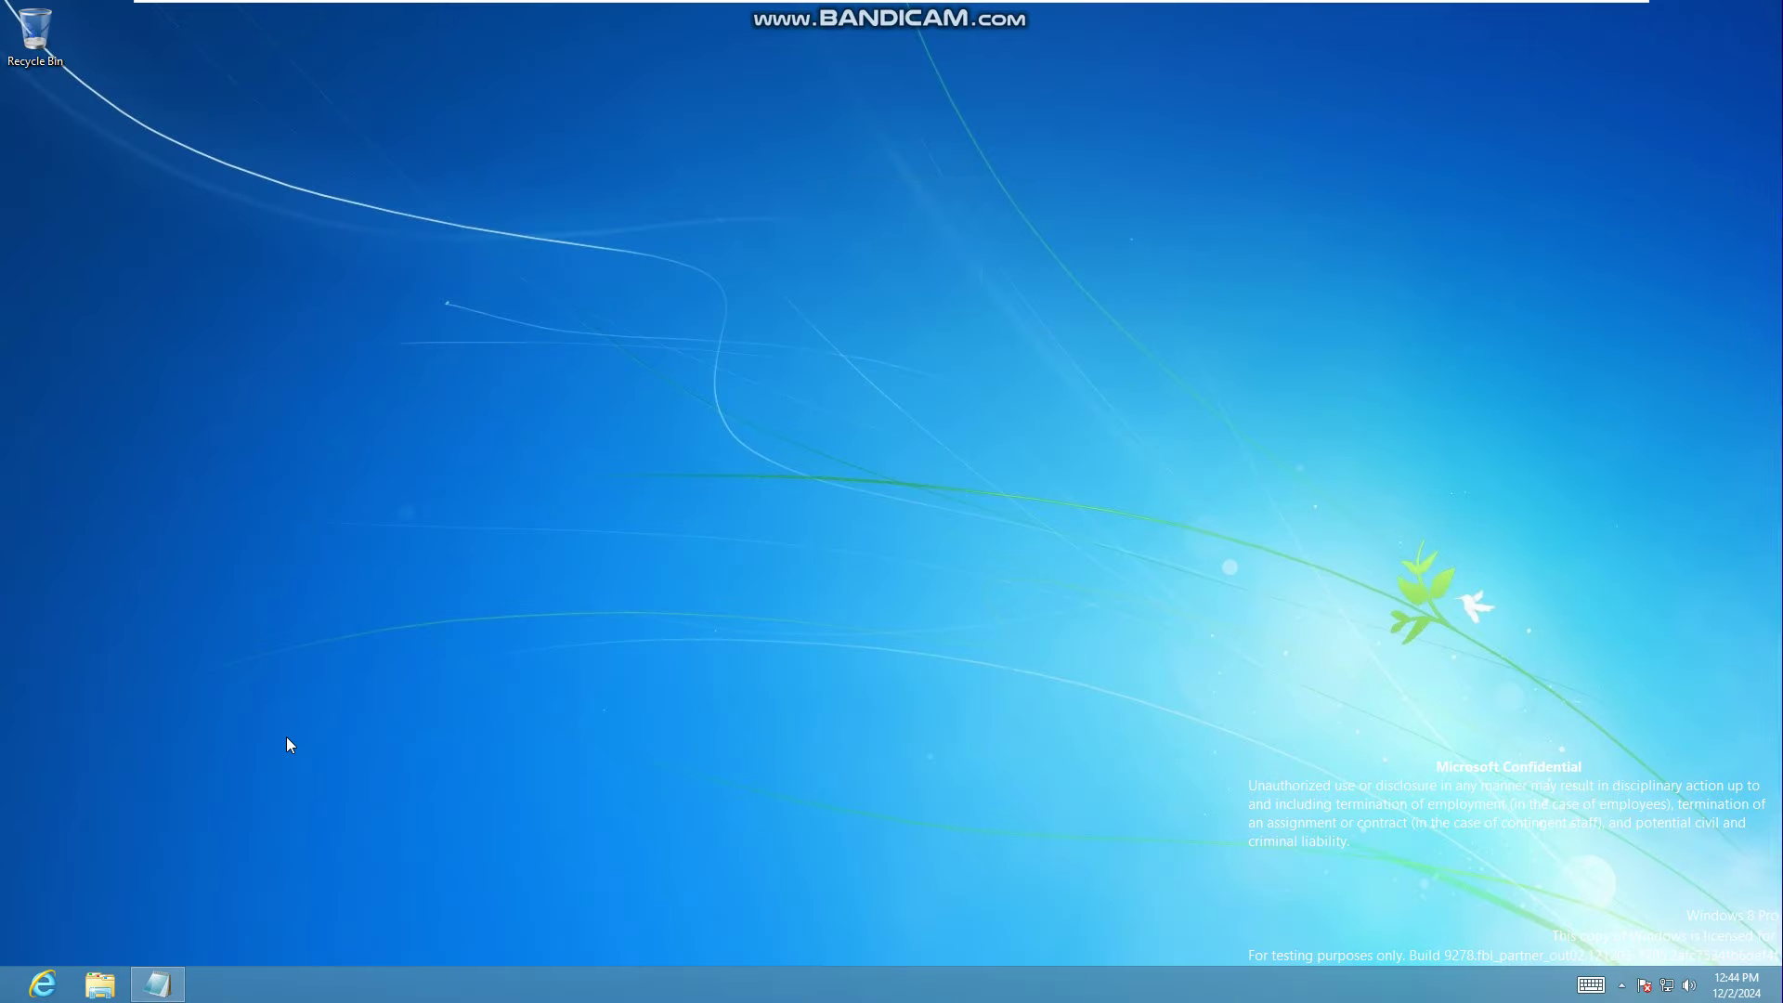
{"action": "key", "text": "ctrl+n"}
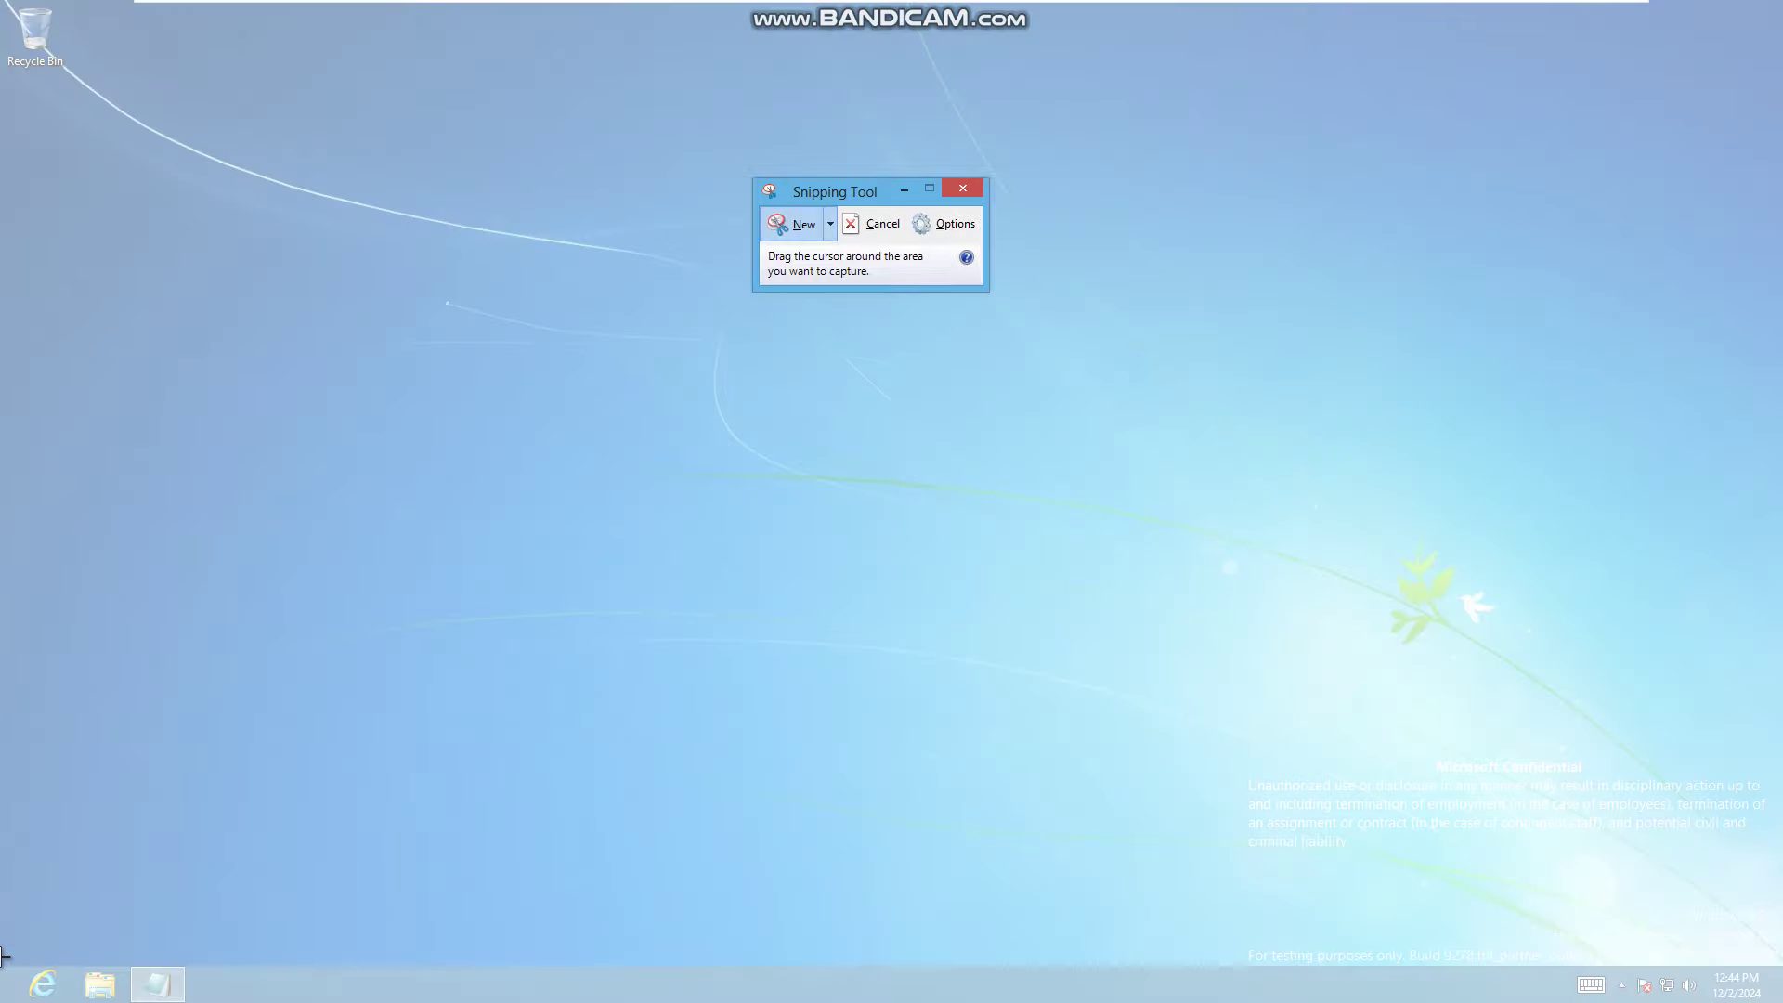
{"action": "left_click_drag", "start_coordinate": [195, 796], "coordinate": [520, 929]}
Close the snip and save it as a PNG named "nonexistent start button" in the Pictures library.
{"action": "left_click", "coordinate": [284, 648]}
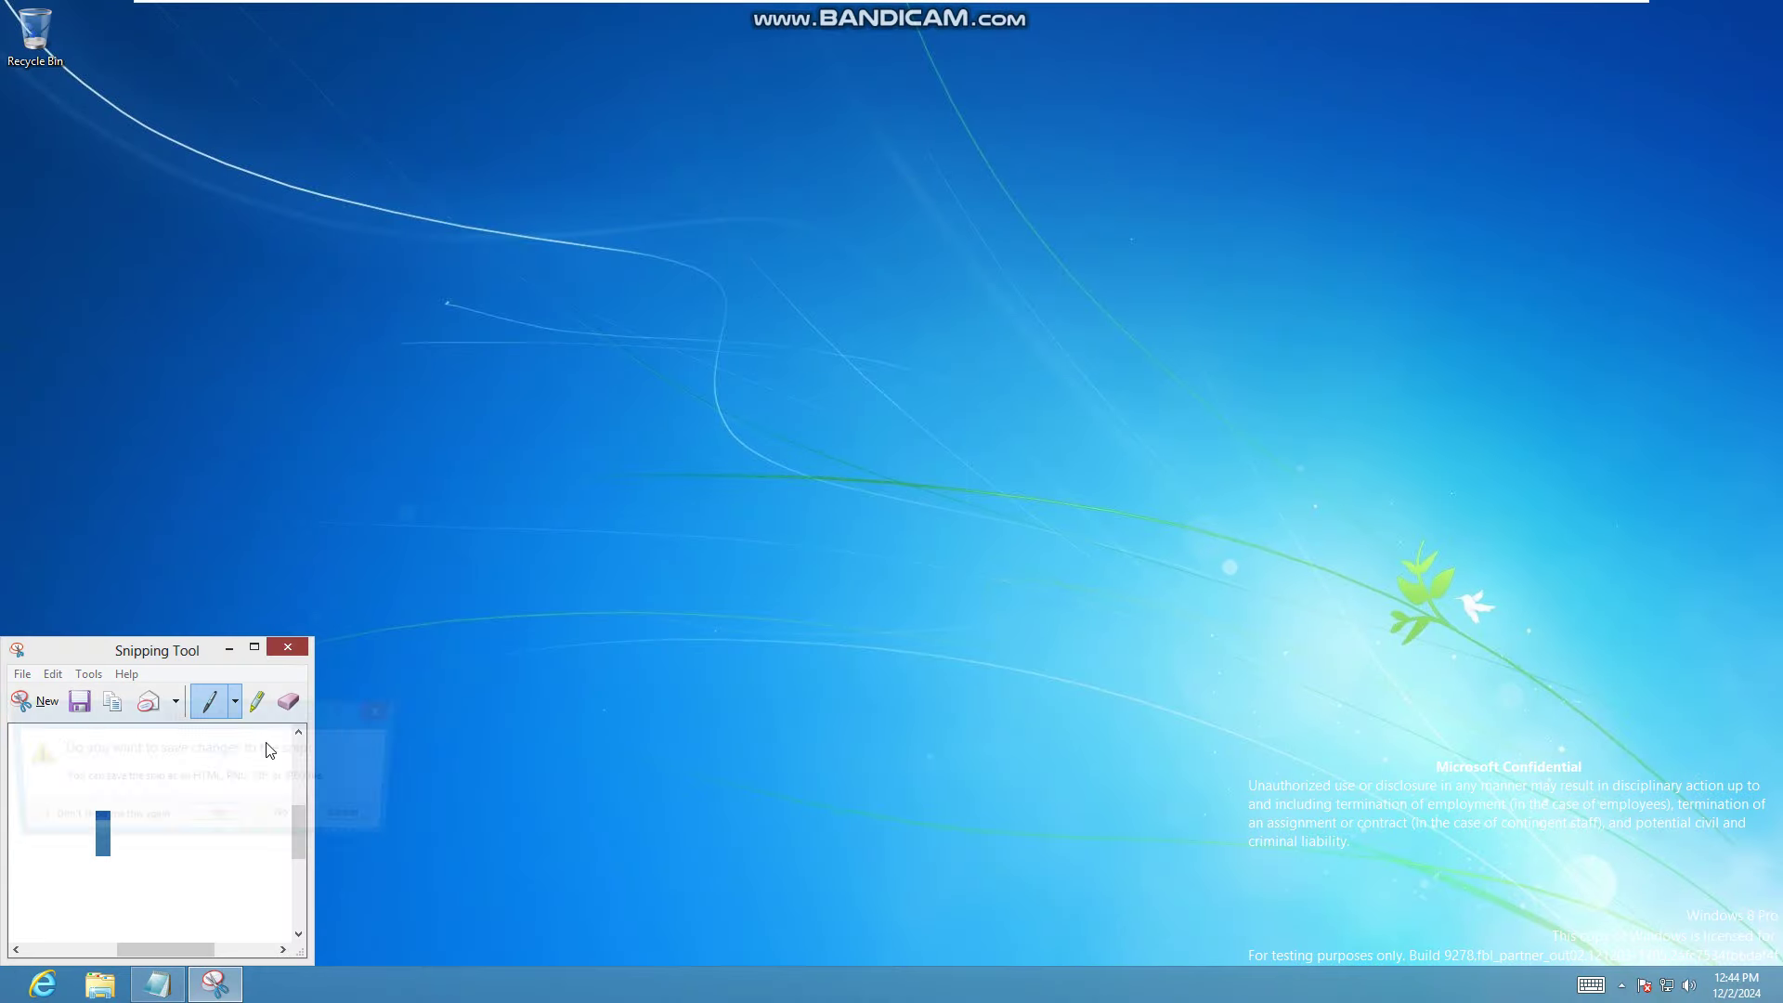
{"action": "left_click", "coordinate": [219, 817]}
{"action": "type", "text": "nonexistent"}
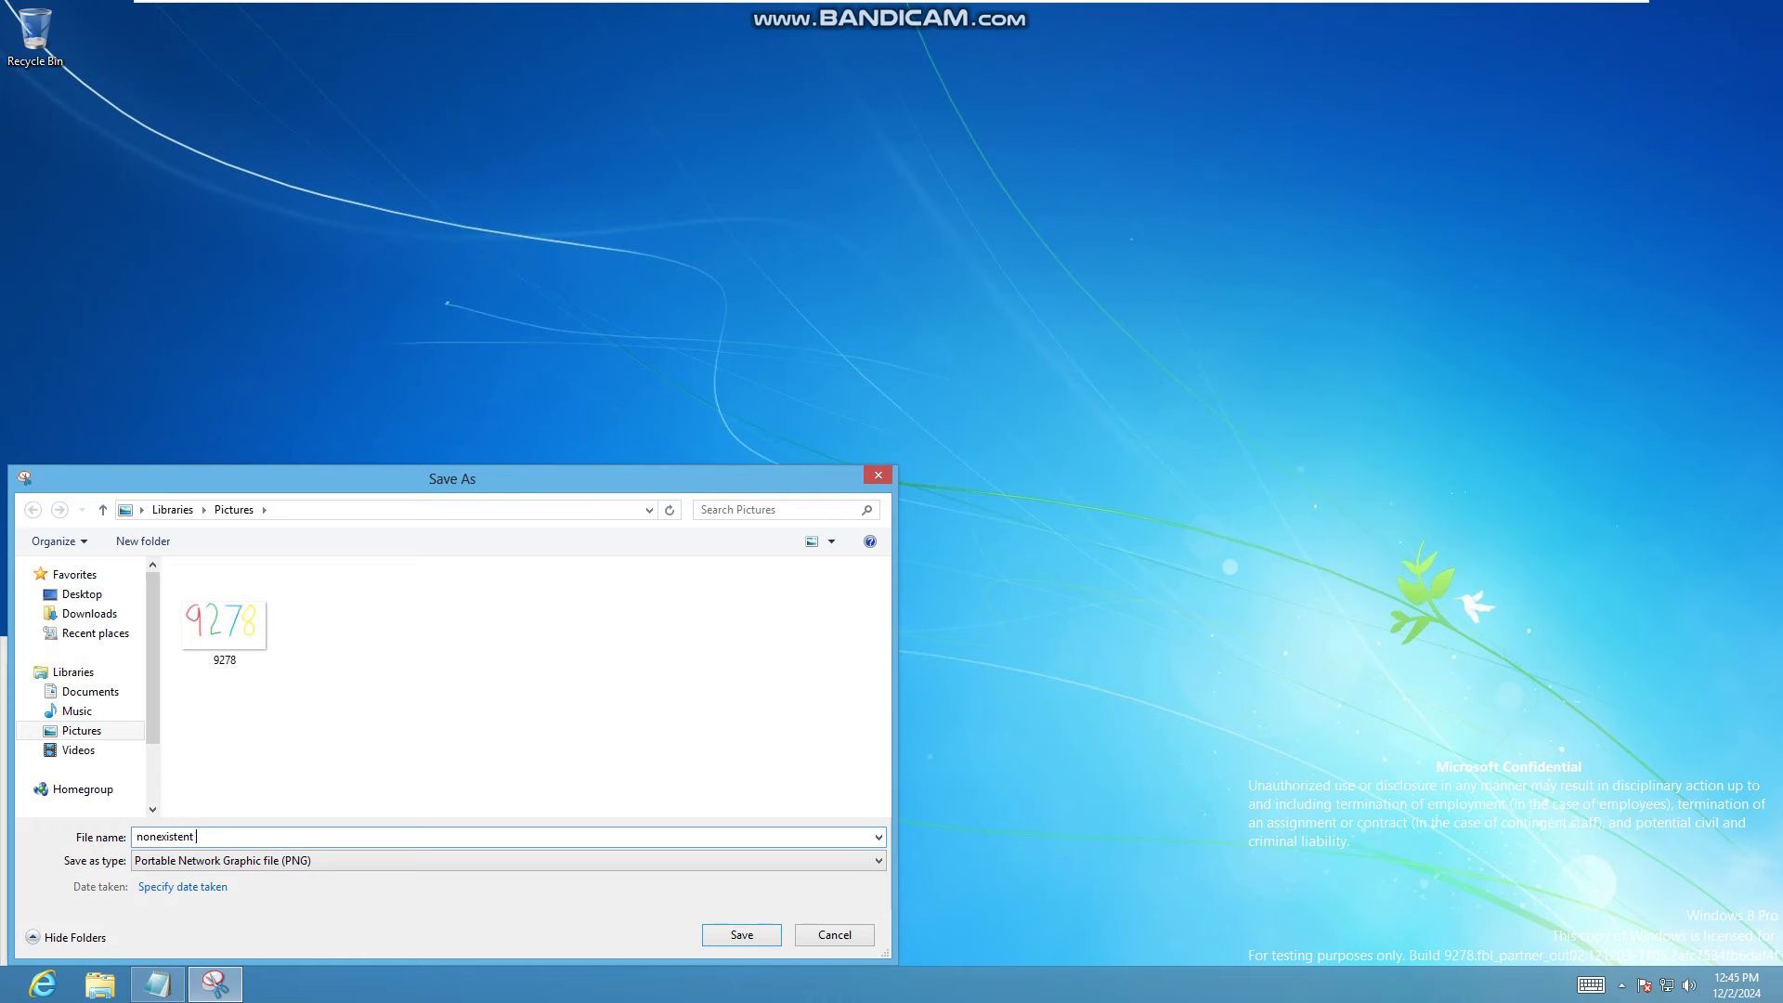
{"action": "type", "text": "start button"}
{"action": "key", "text": "Return"}
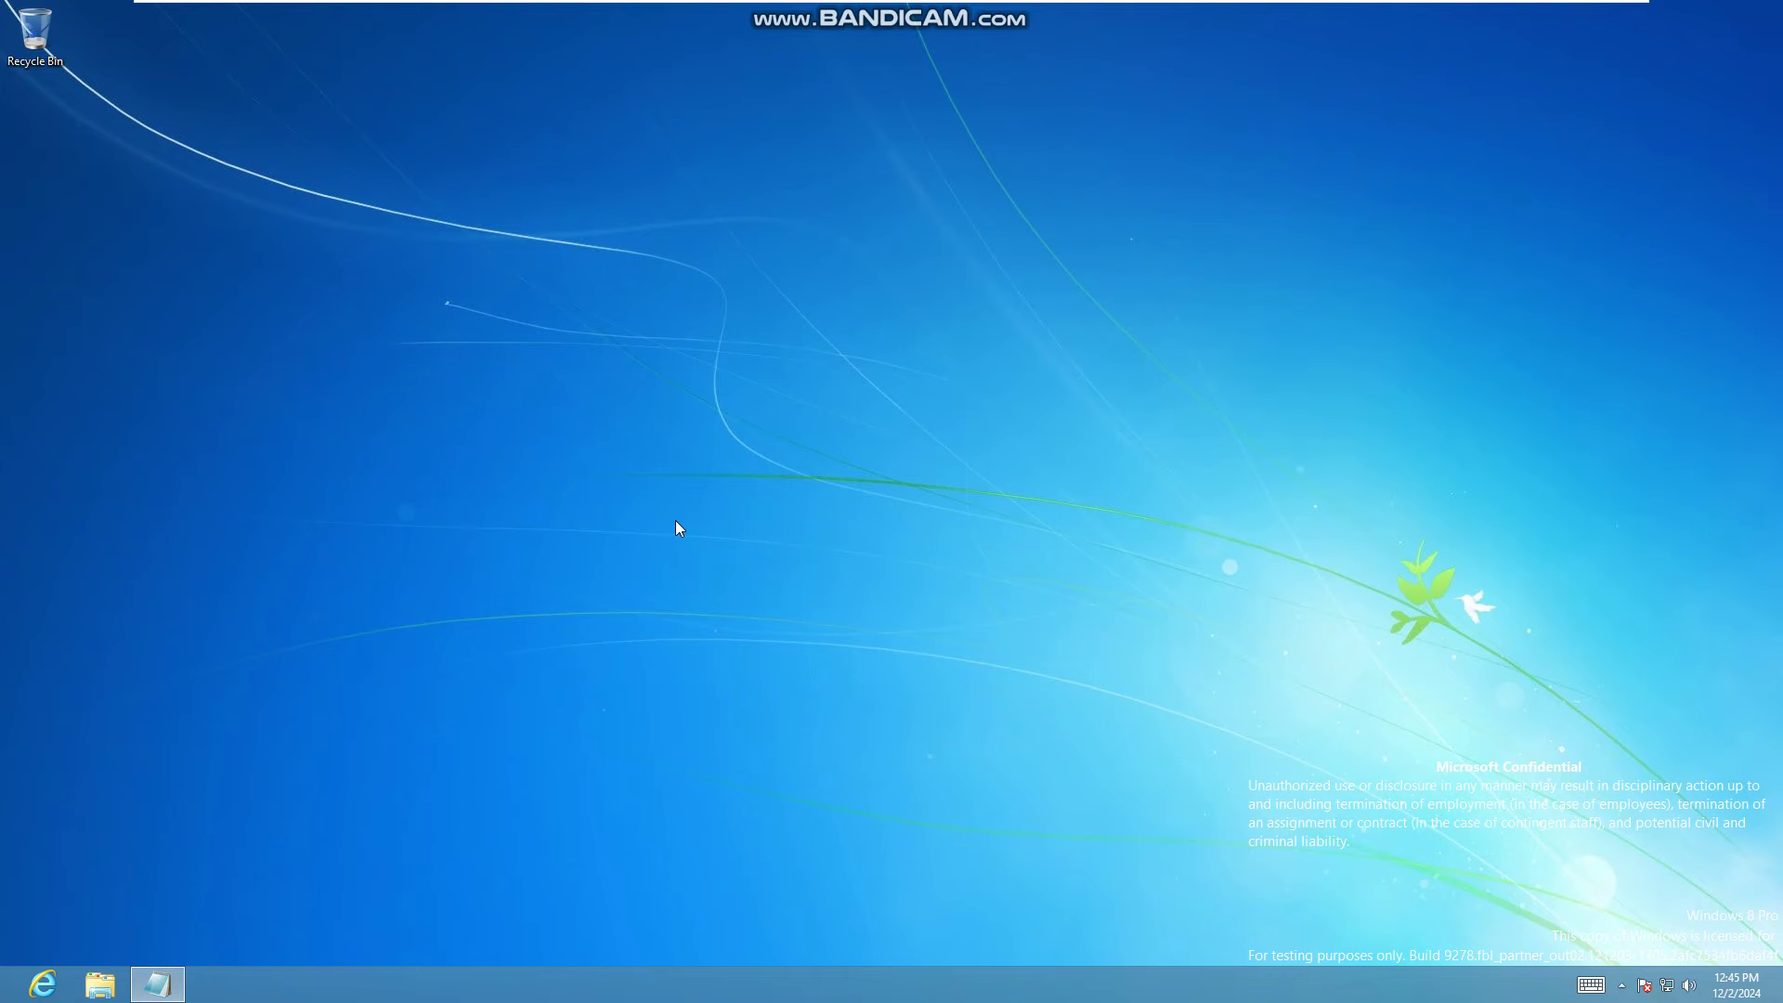
Open WordPad and write "Hello World" in the blank document.
{"action": "key", "text": "super+r"}
{"action": "type", "text": "wordpad"}
{"action": "key", "text": "Return"}
{"action": "type", "text": "Hello World"}
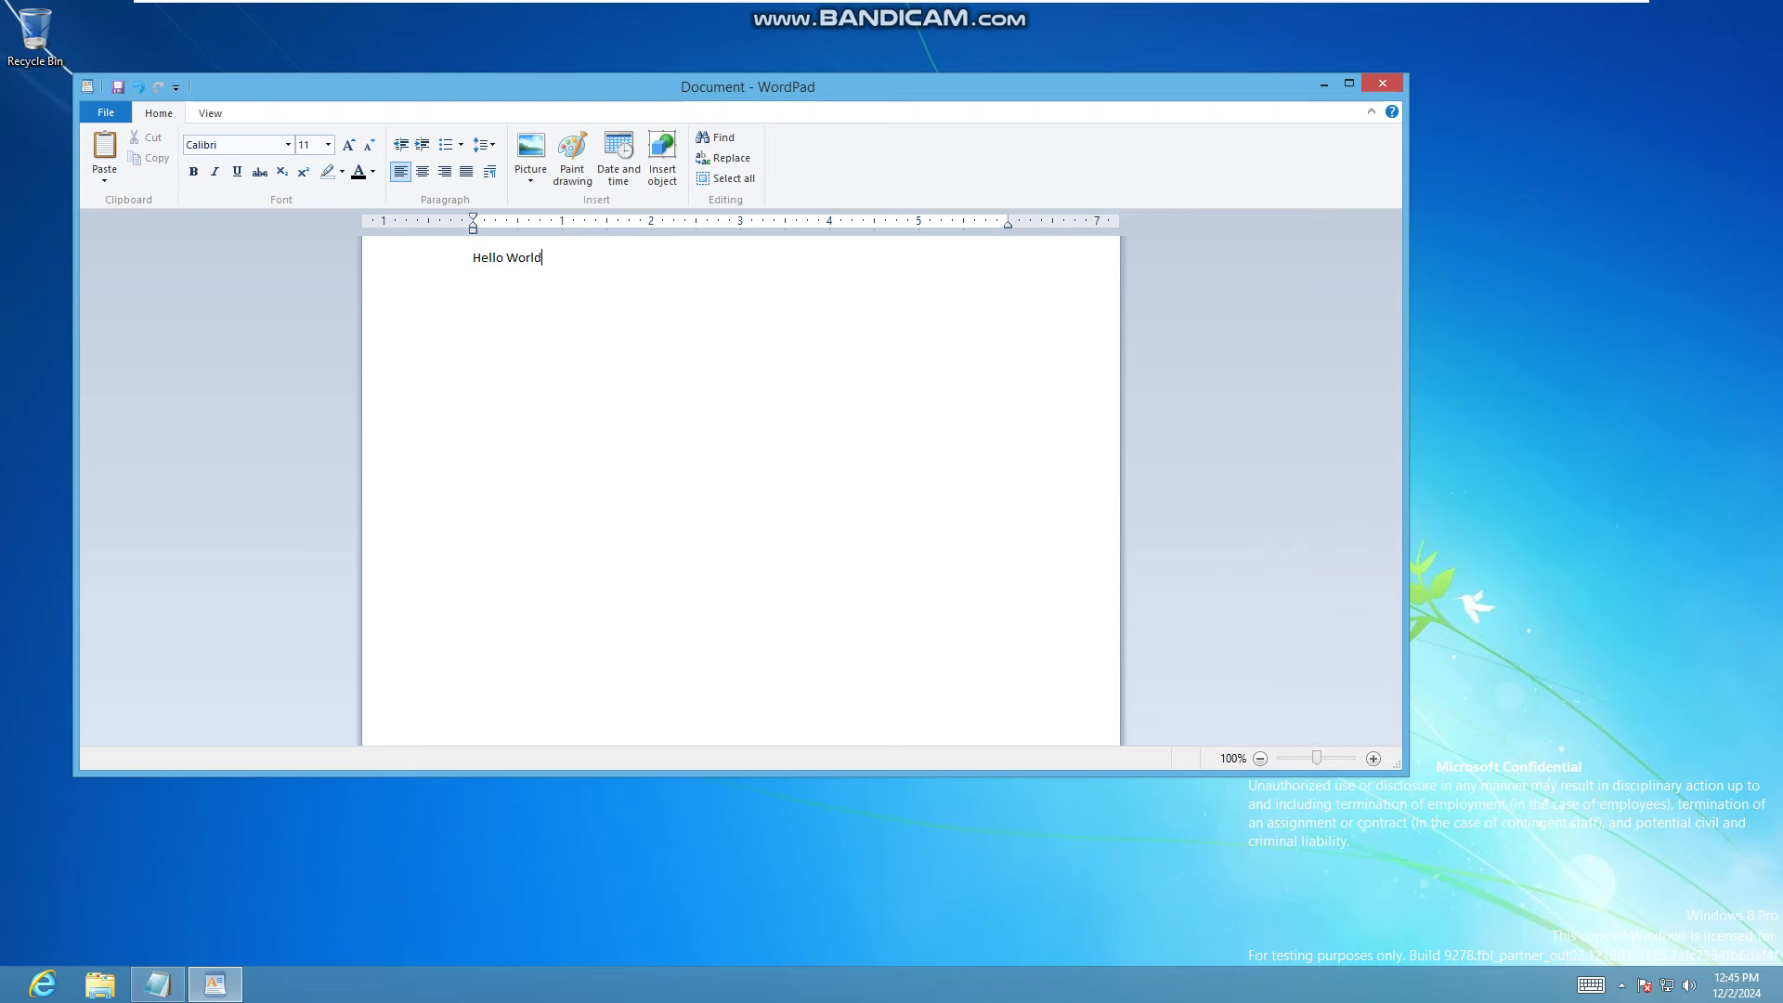
Copy the "Hello World" line and paste it until the document holds four copies on separate lines.
{"action": "key", "text": "ctrl+a"}
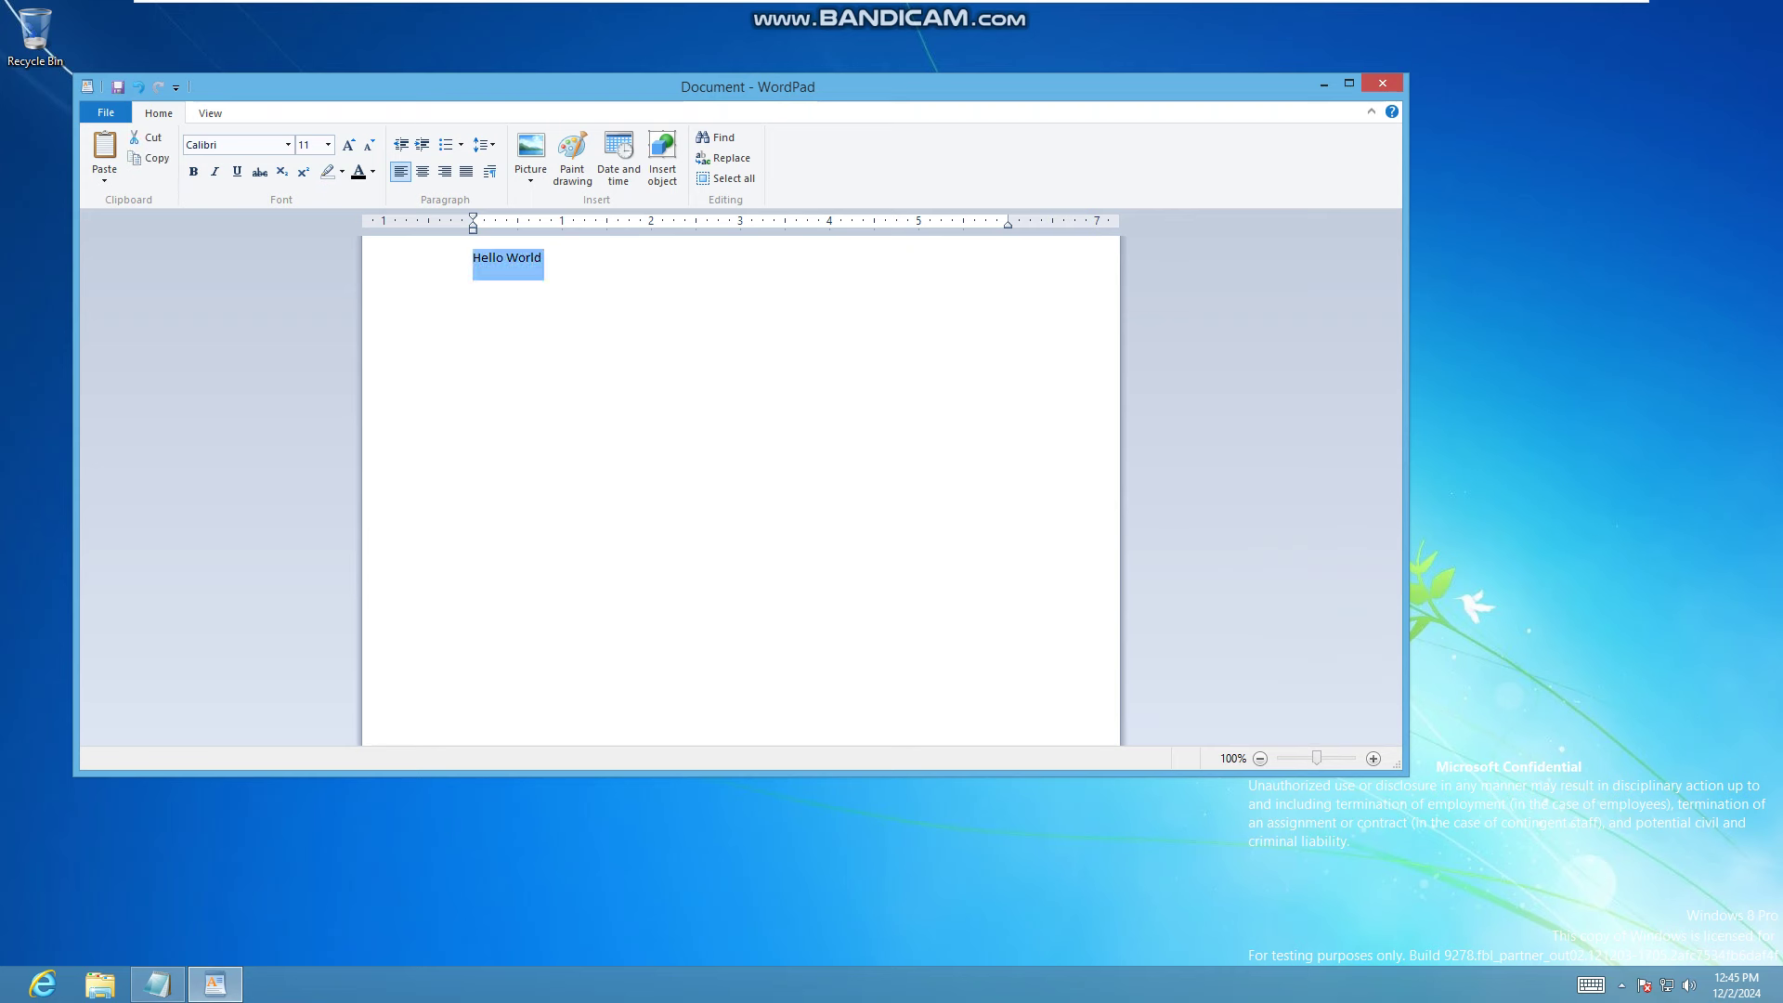
{"action": "key", "text": "ctrl+c"}
{"action": "key", "text": "ctrl+v"}
{"action": "key", "text": "ctrl+v"}
{"action": "key", "text": "ctrl+v"}
{"action": "key", "text": "ctrl+v"}
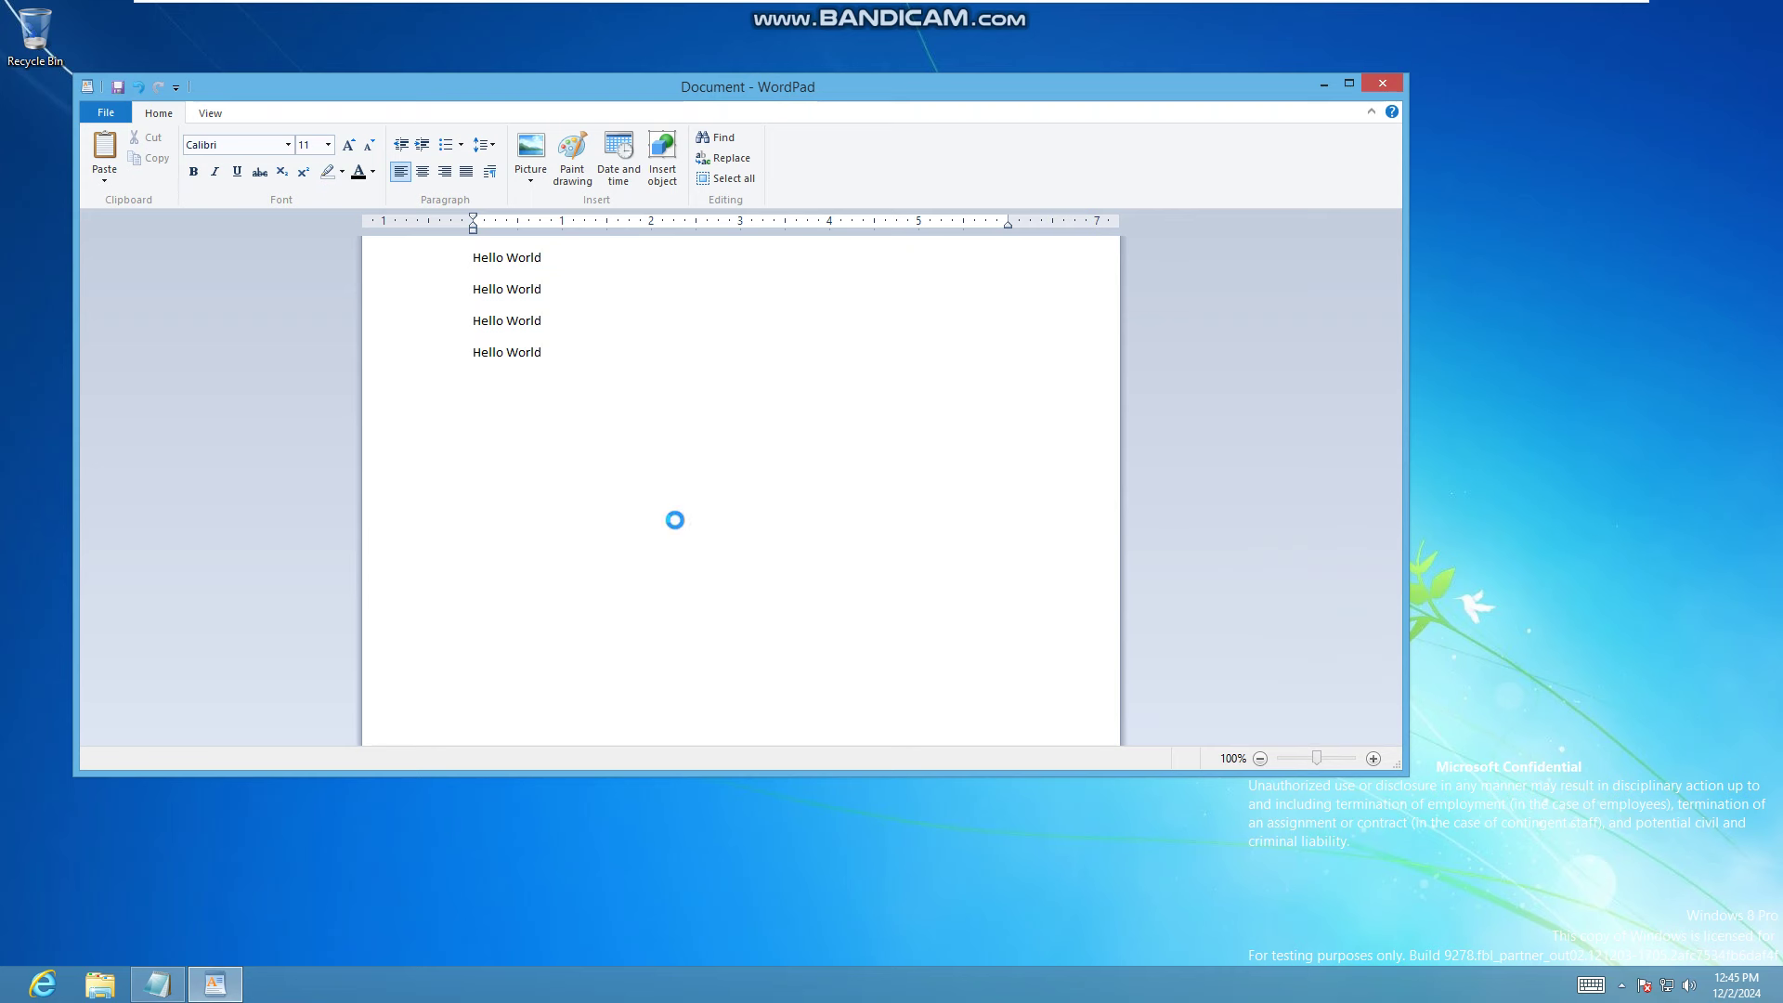
Italicize and center all four "Hello World" lines.
{"action": "key", "text": "ctrl+i"}
{"action": "key", "text": "ctrl+e"}
{"action": "left_click", "coordinate": [439, 357]}
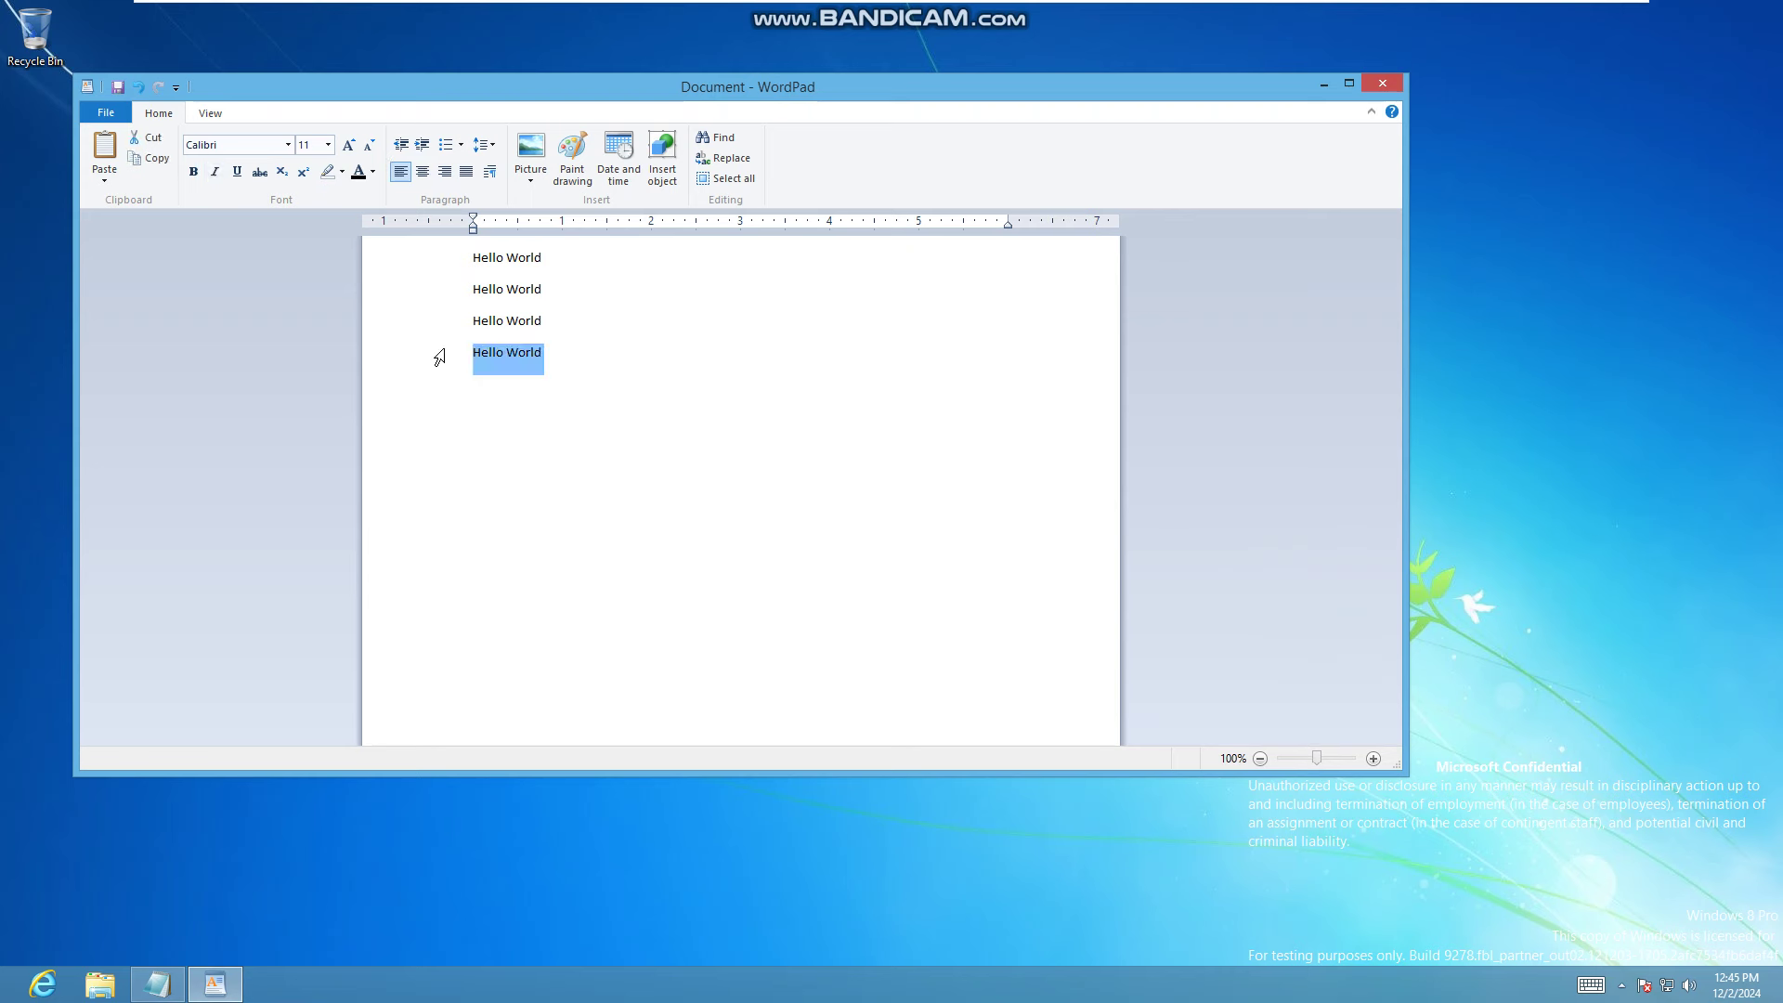
{"action": "key", "text": "ctrl+a"}
{"action": "key", "text": "ctrl+i"}
{"action": "key", "text": "ctrl+e"}
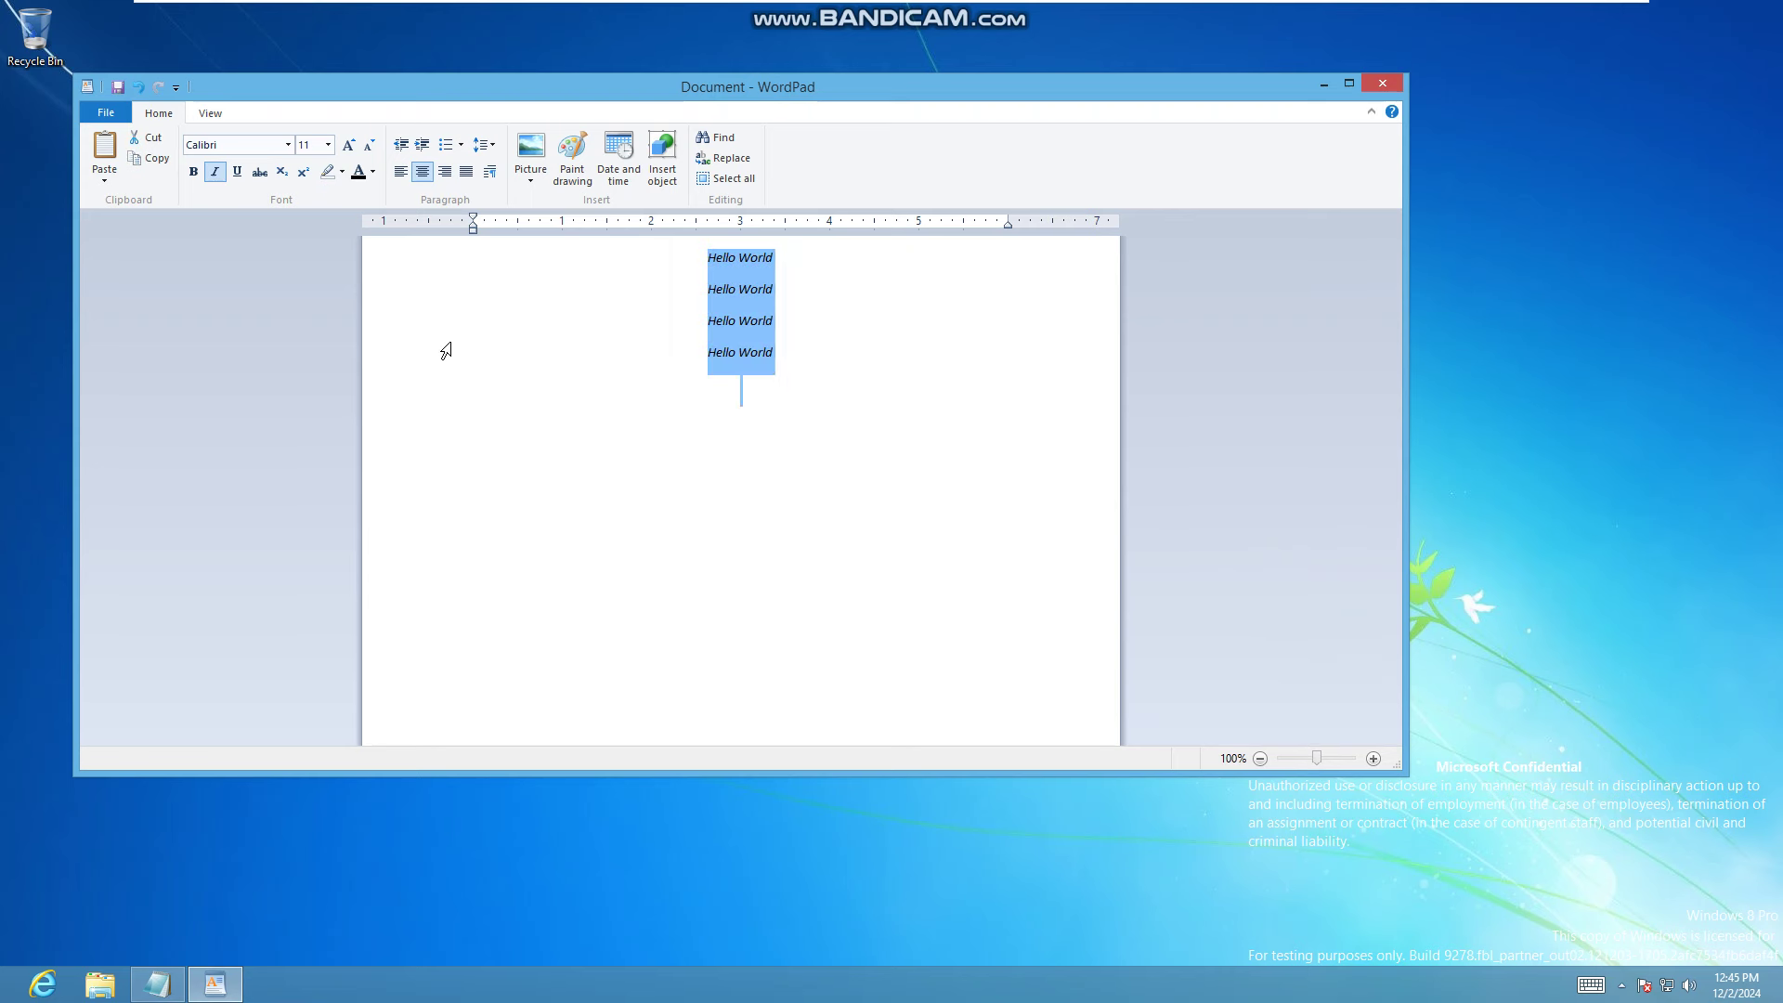
Color all four lines red and recolor the third line blue.
{"action": "left_click", "coordinate": [372, 171]}
{"action": "left_click", "coordinate": [306, 251]}
{"action": "left_click", "coordinate": [472, 331]}
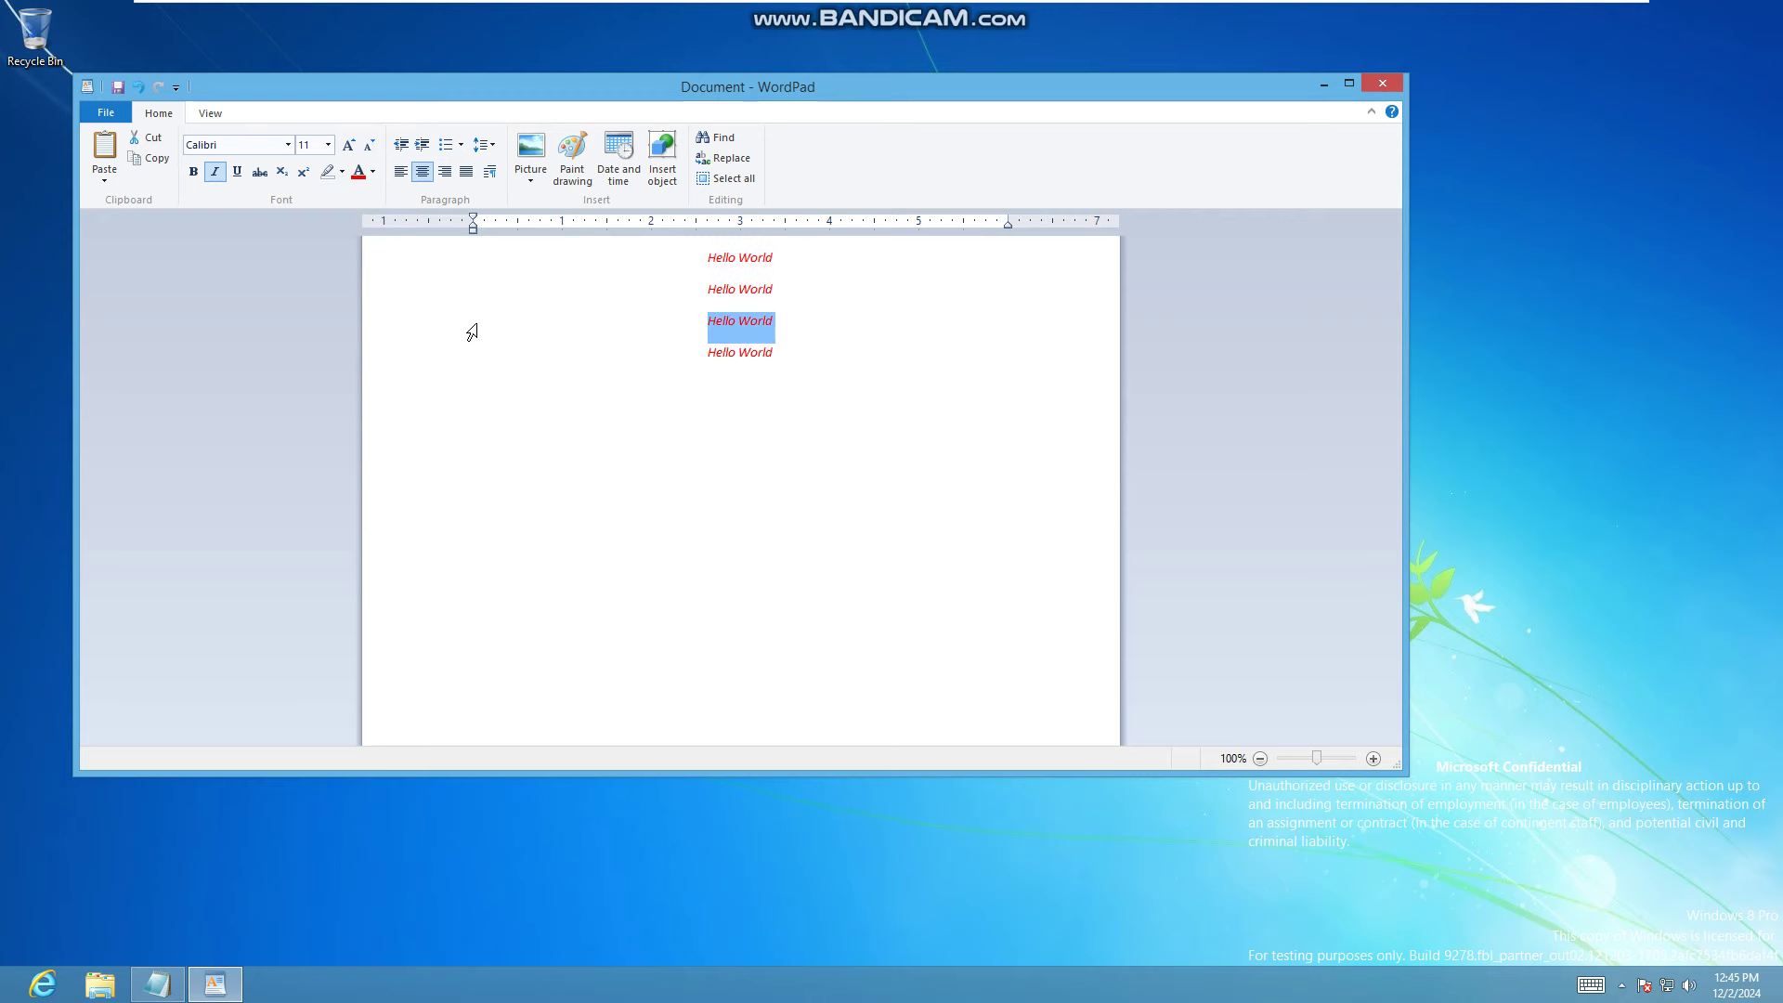
{"action": "left_click", "coordinate": [372, 171]}
{"action": "left_click", "coordinate": [307, 277]}
Apply green text color to the fourth line and to the second line.
{"action": "left_click", "coordinate": [534, 383]}
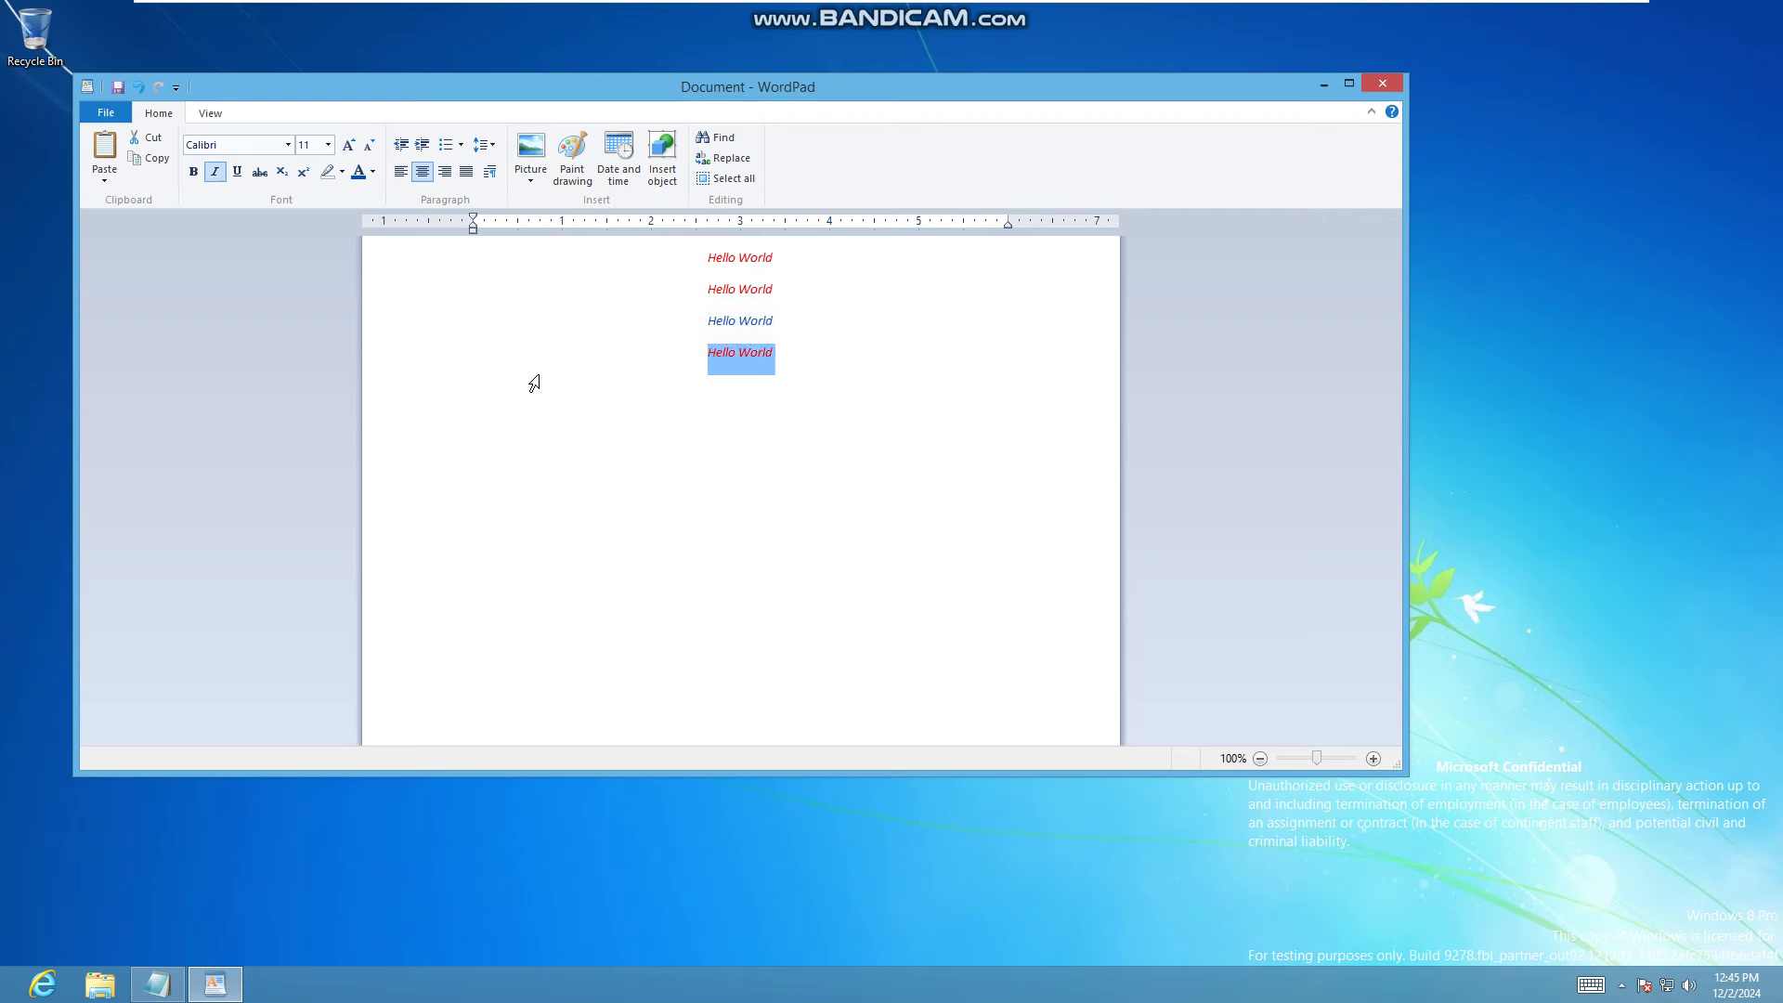
{"action": "left_click", "coordinate": [373, 171]}
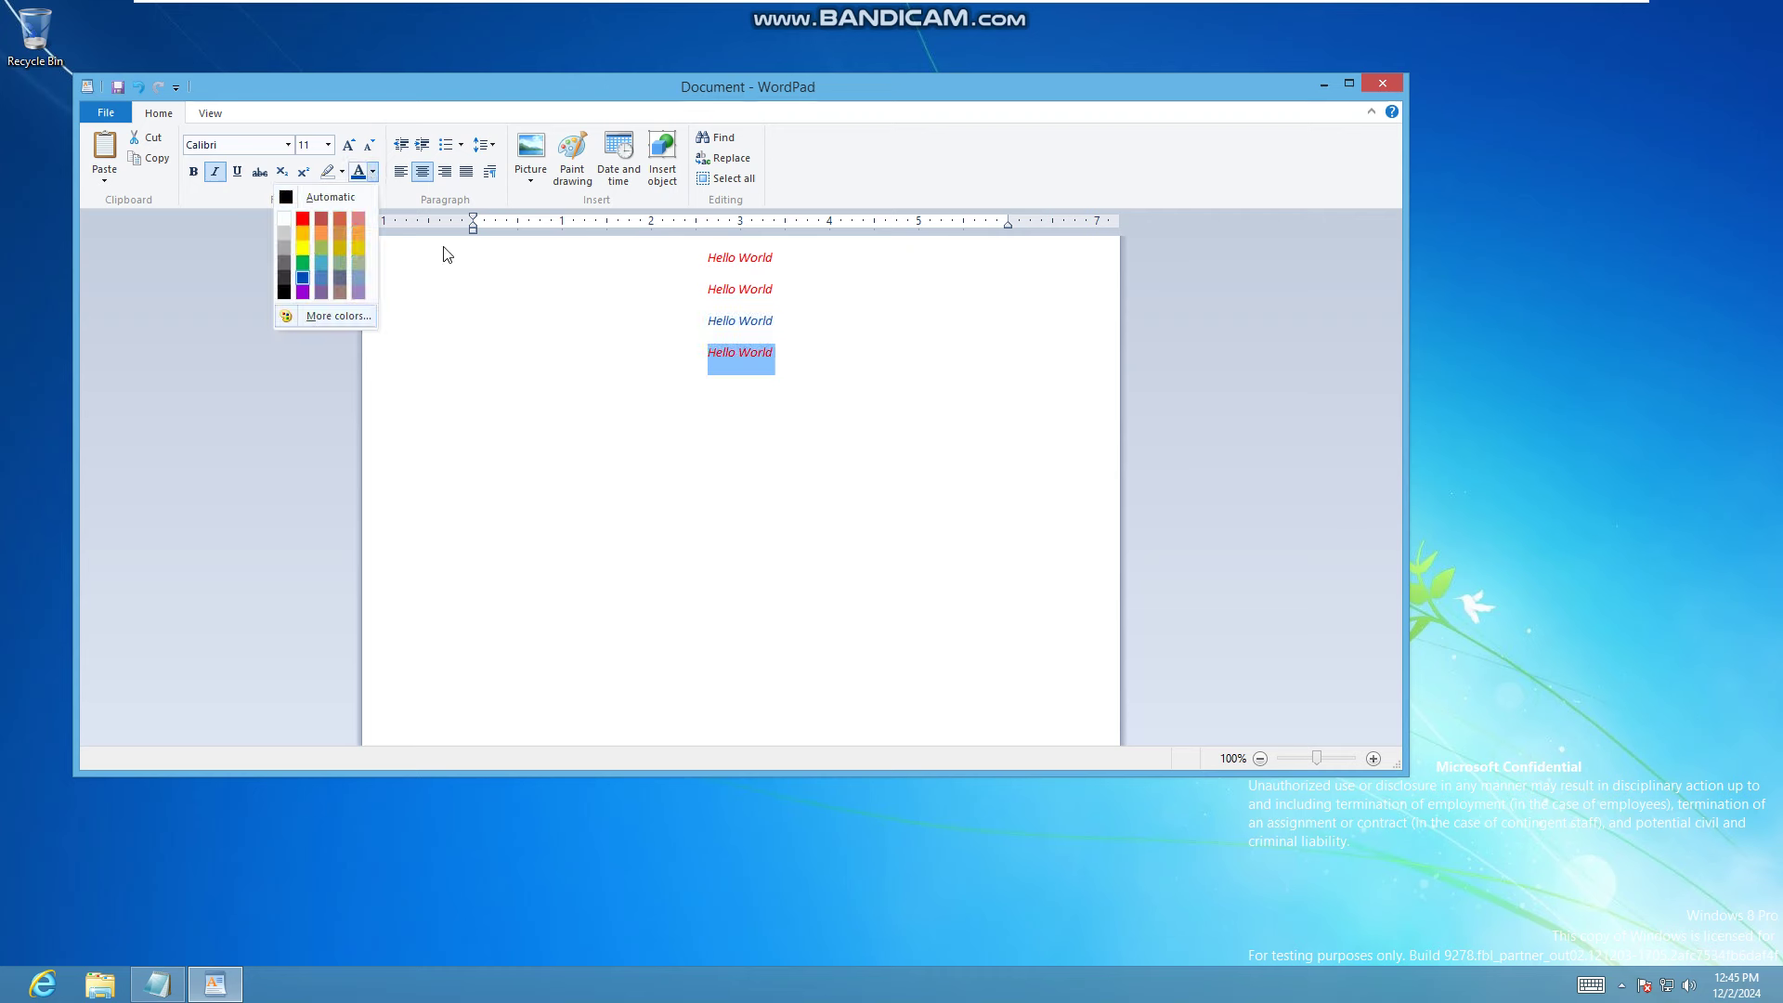
{"action": "left_click", "coordinate": [320, 278]}
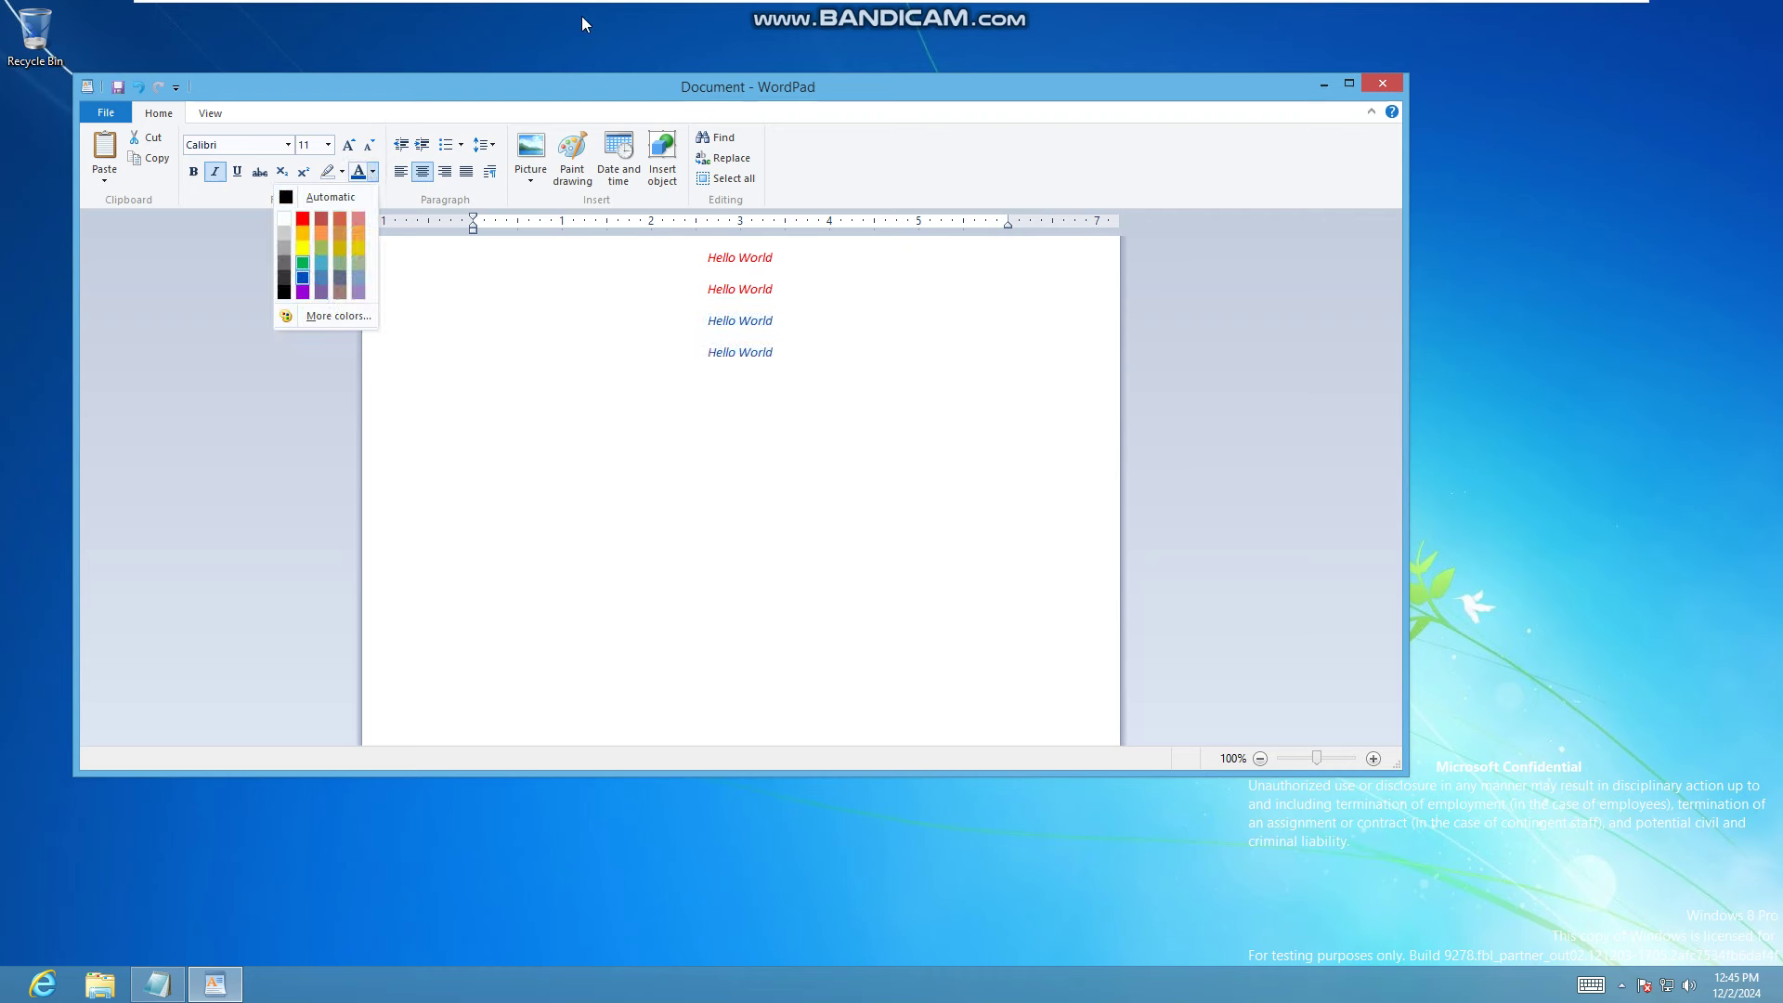
{"action": "key", "text": "Return"}
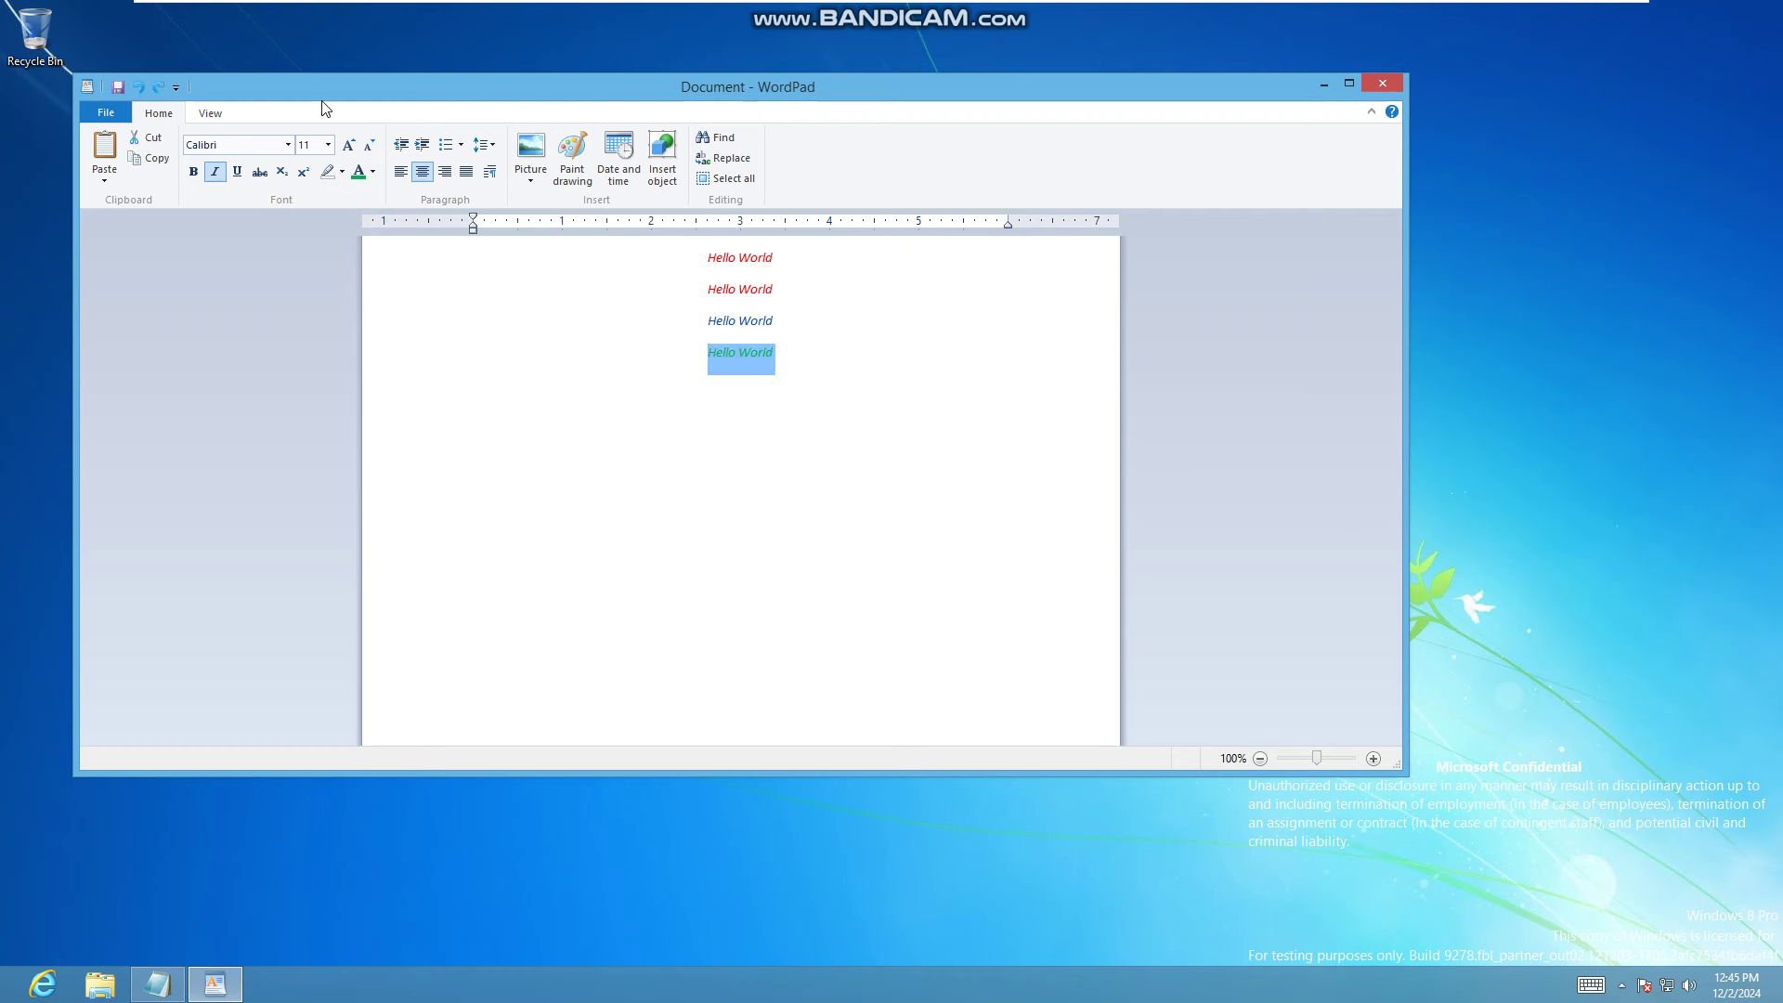
{"action": "left_click", "coordinate": [372, 171]}
{"action": "left_click", "coordinate": [557, 286]}
{"action": "triple_click", "coordinate": [557, 289]}
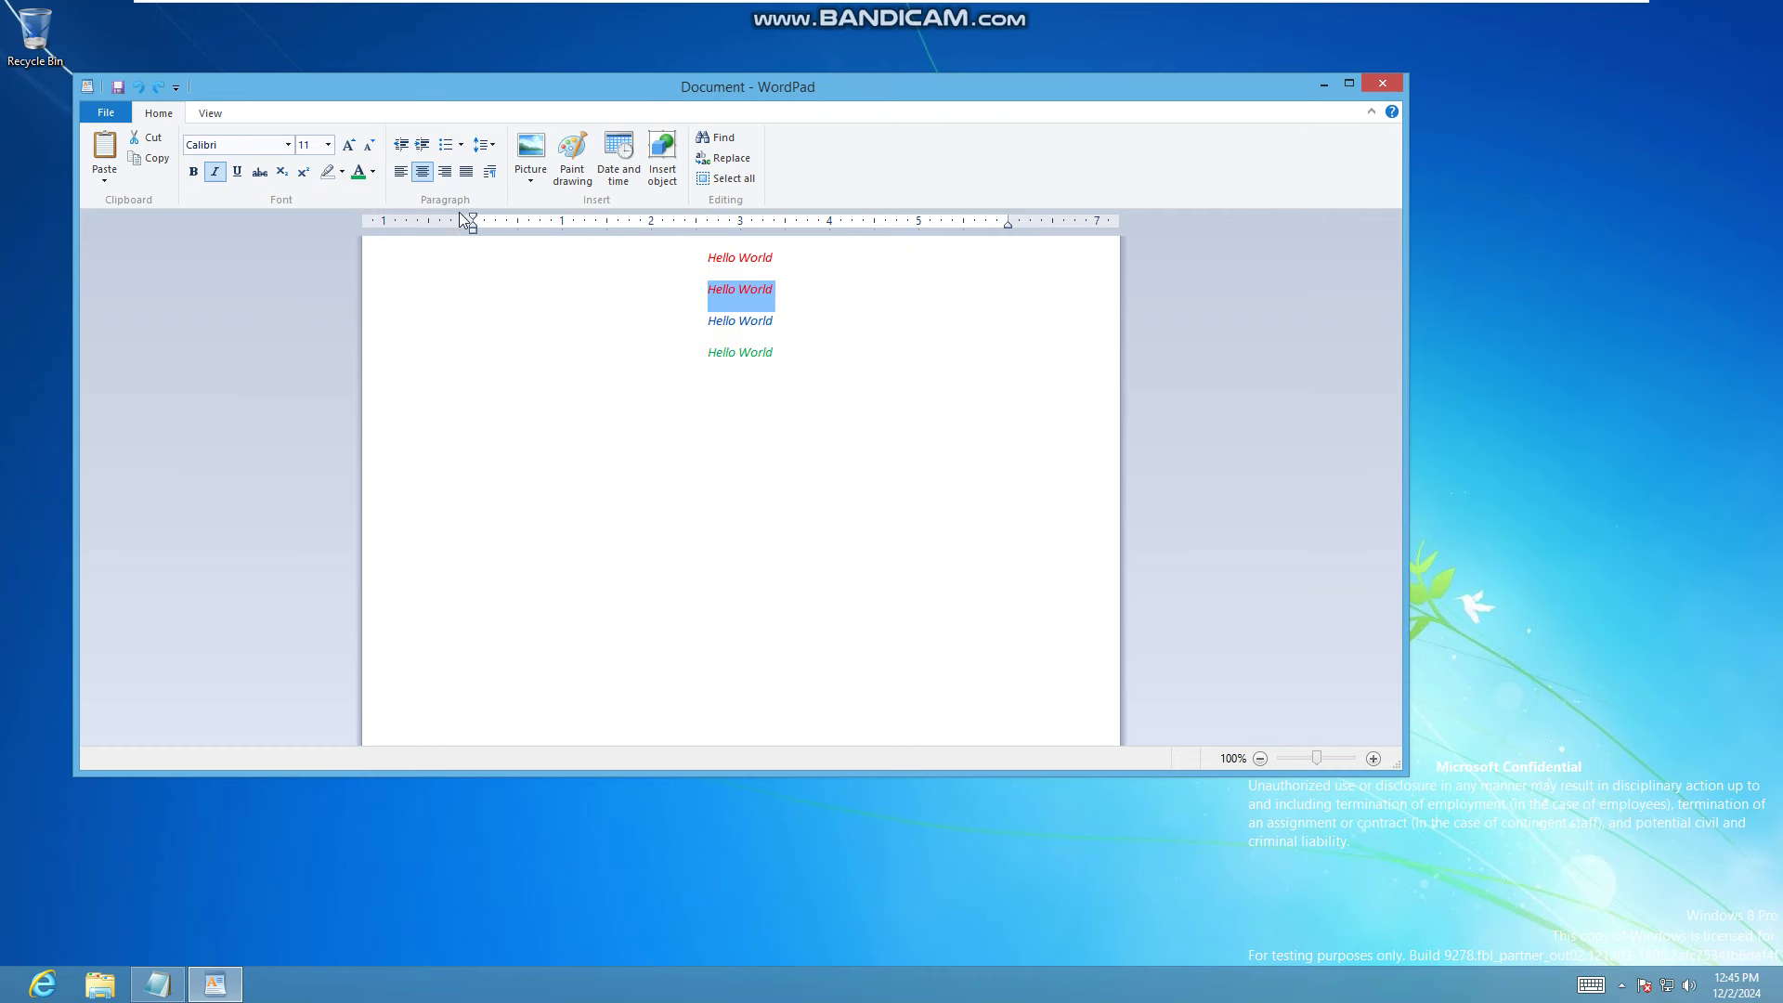
{"action": "left_click", "coordinate": [358, 171]}
Color the fourth "Hello World" line yellow and set its font to Consolas.
{"action": "triple_click", "coordinate": [485, 322]}
{"action": "left_click", "coordinate": [543, 383]}
{"action": "triple_click", "coordinate": [525, 350]}
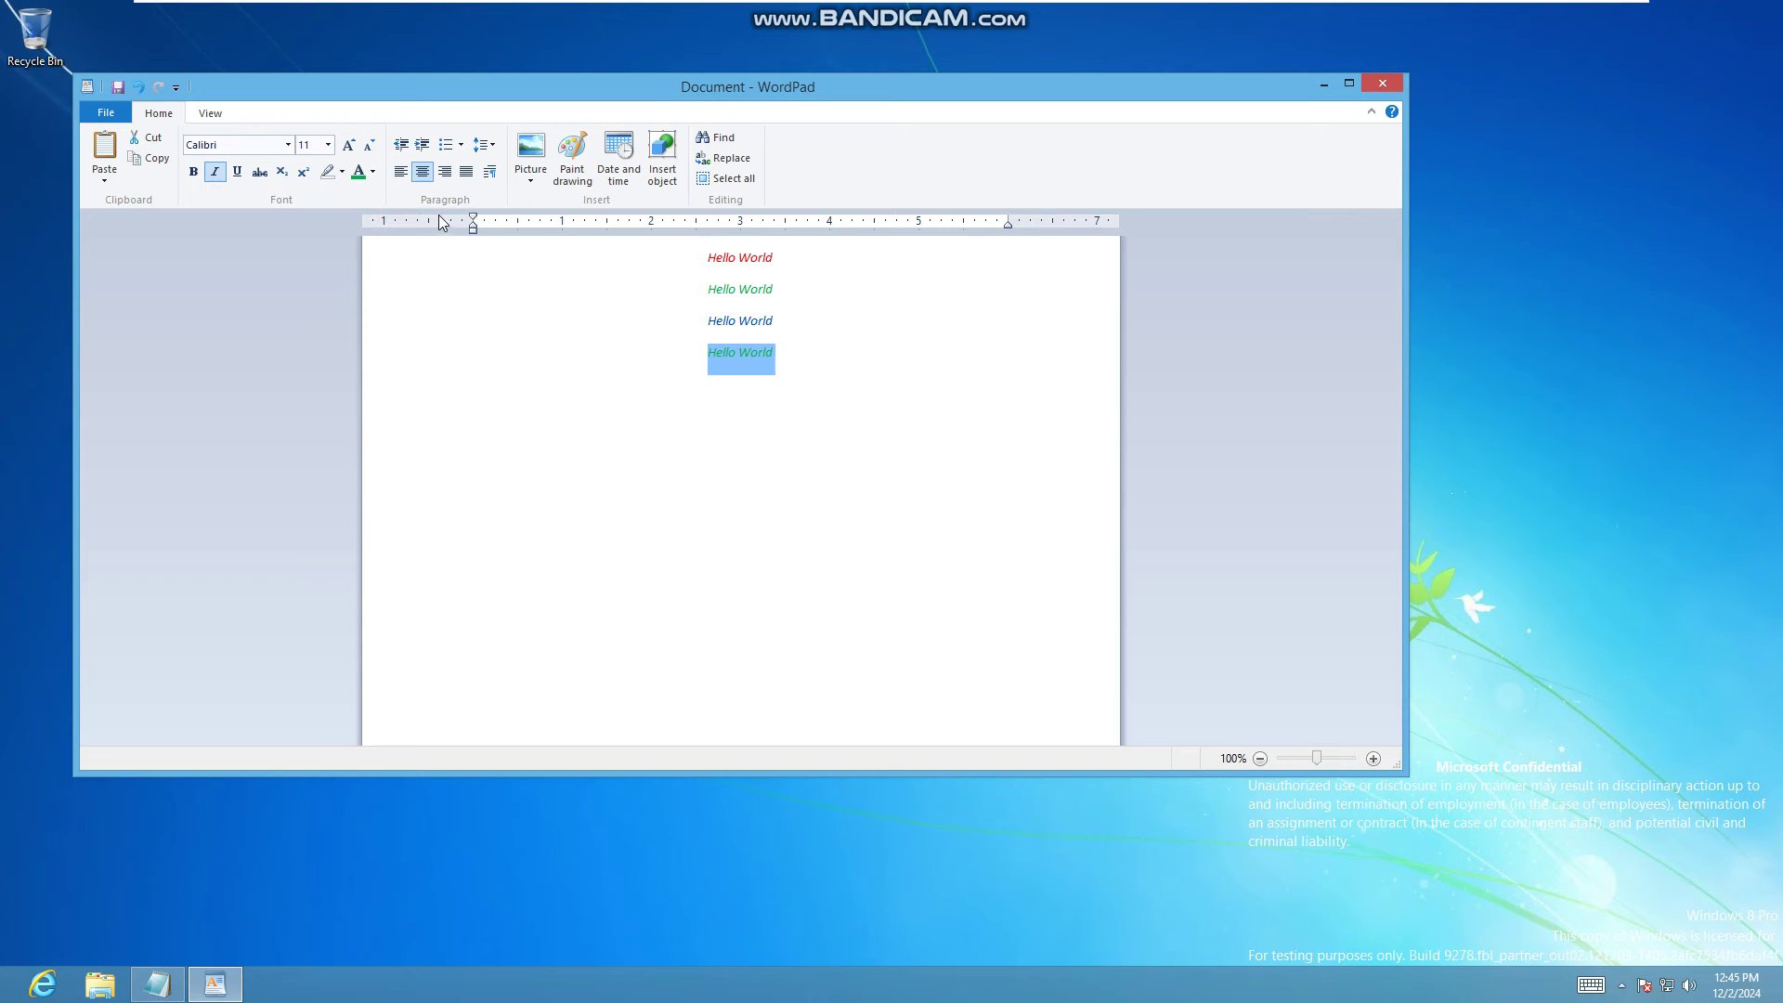
{"action": "left_click", "coordinate": [373, 171]}
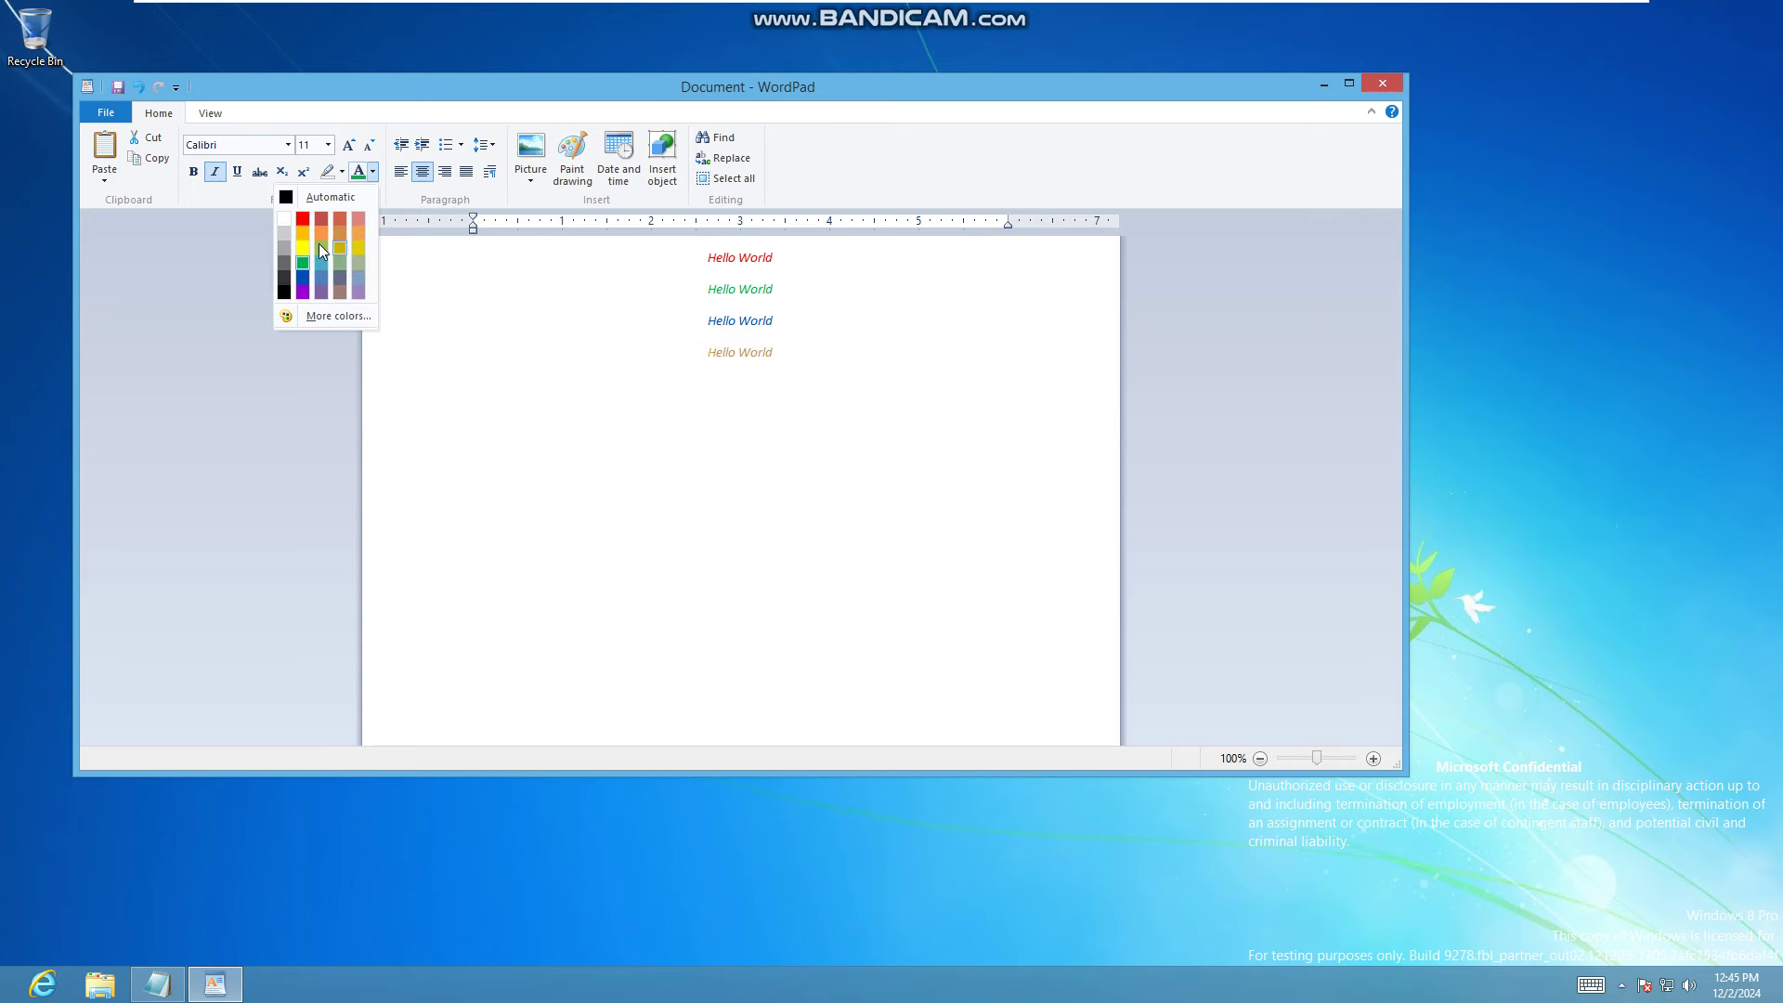
{"action": "left_click", "coordinate": [323, 251]}
{"action": "left_click", "coordinate": [288, 144]}
{"action": "left_click", "coordinate": [219, 315]}
Set the third line's font to Arial Black and the second line's font to Arial.
{"action": "triple_click", "coordinate": [525, 340]}
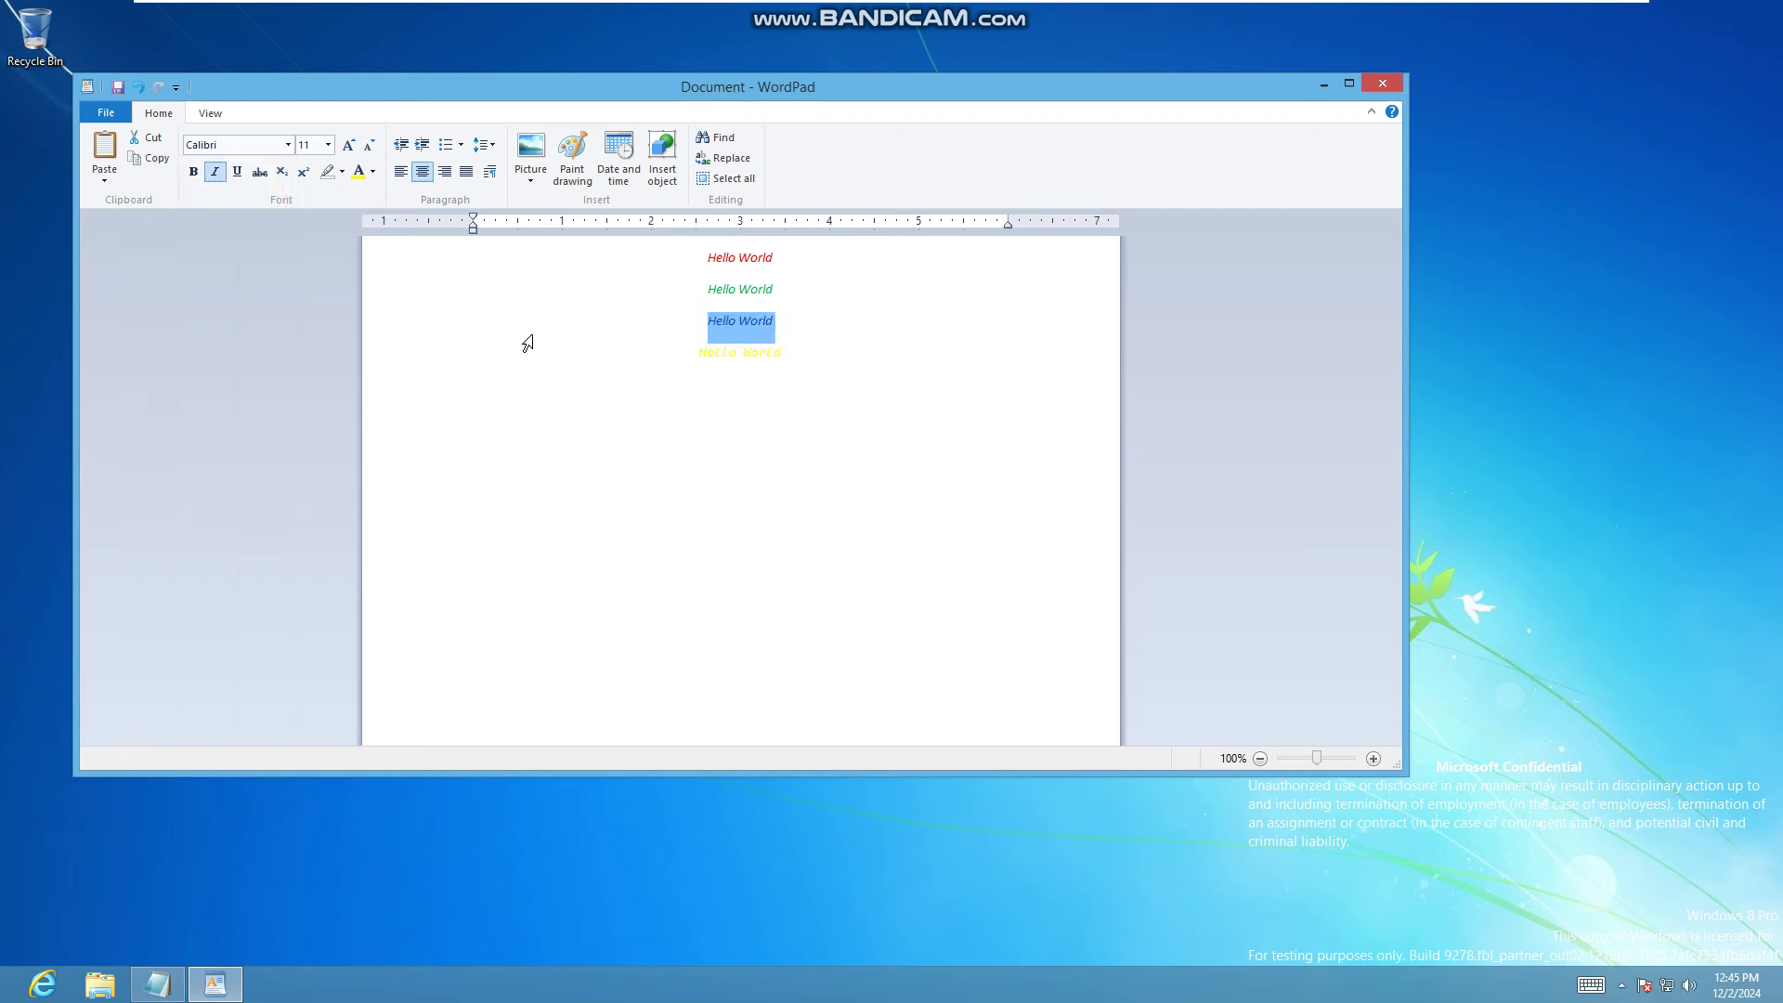
{"action": "left_click", "coordinate": [288, 144]}
{"action": "left_click", "coordinate": [185, 184]}
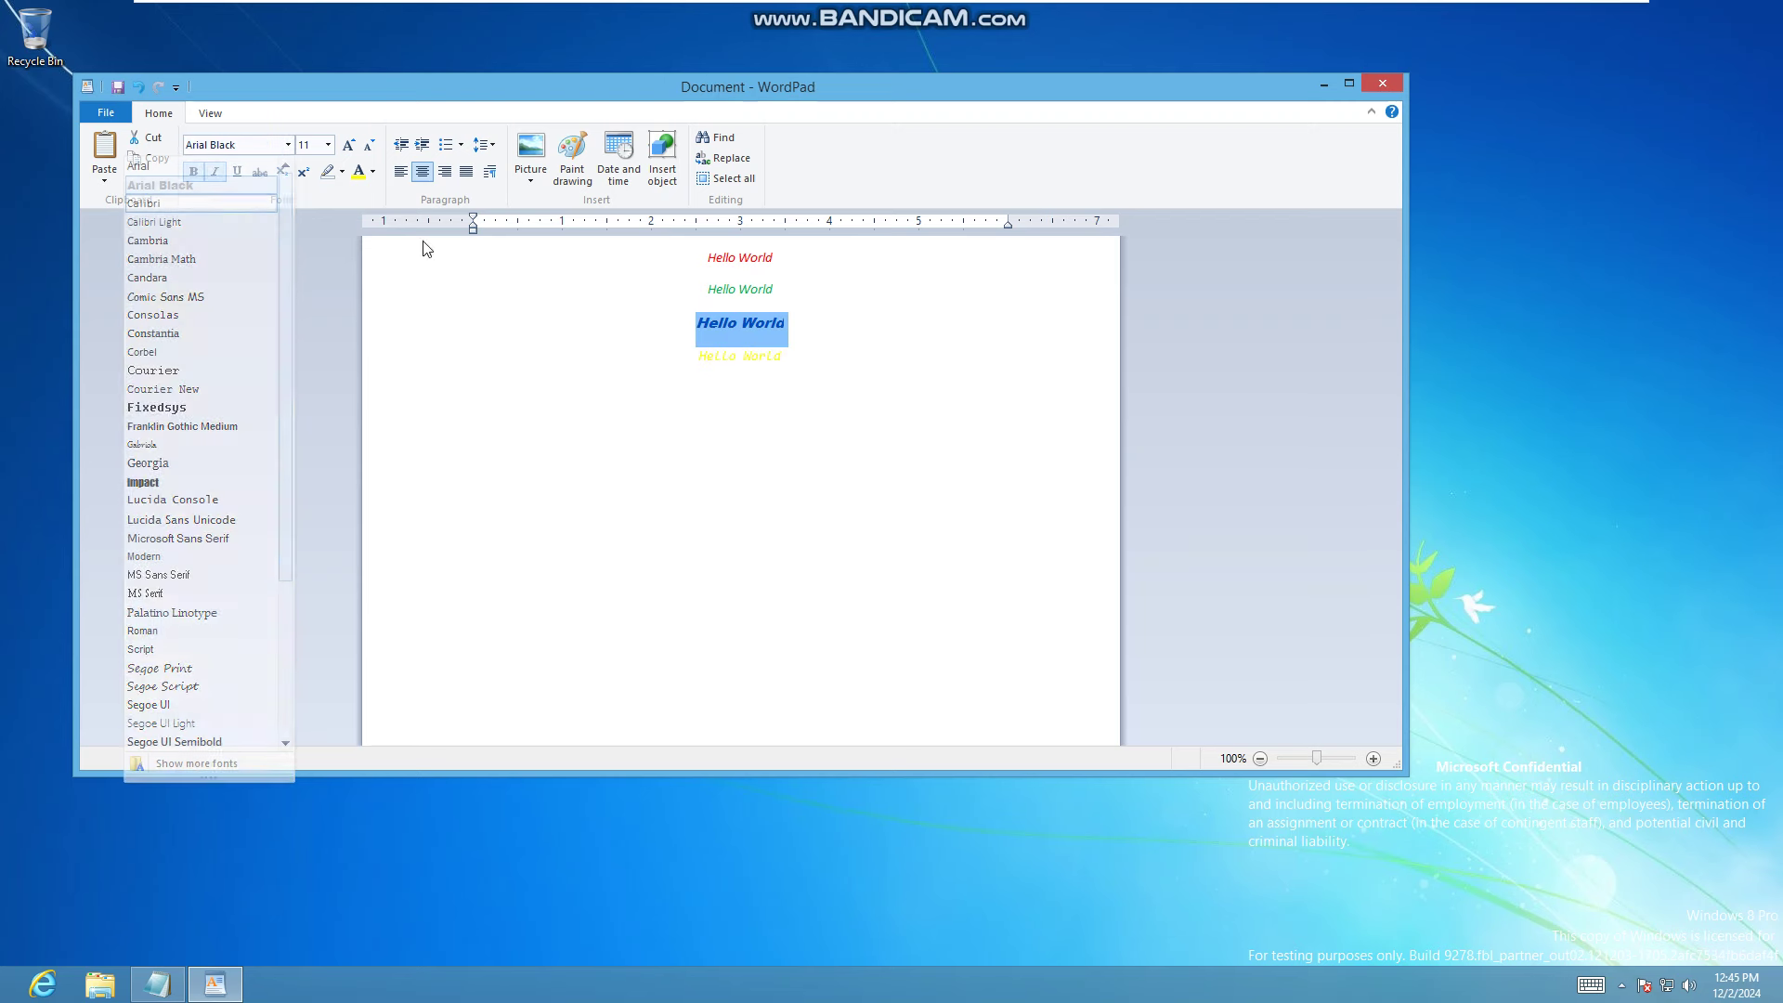
{"action": "triple_click", "coordinate": [427, 289]}
{"action": "left_click", "coordinate": [292, 145]}
{"action": "left_click", "coordinate": [186, 171]}
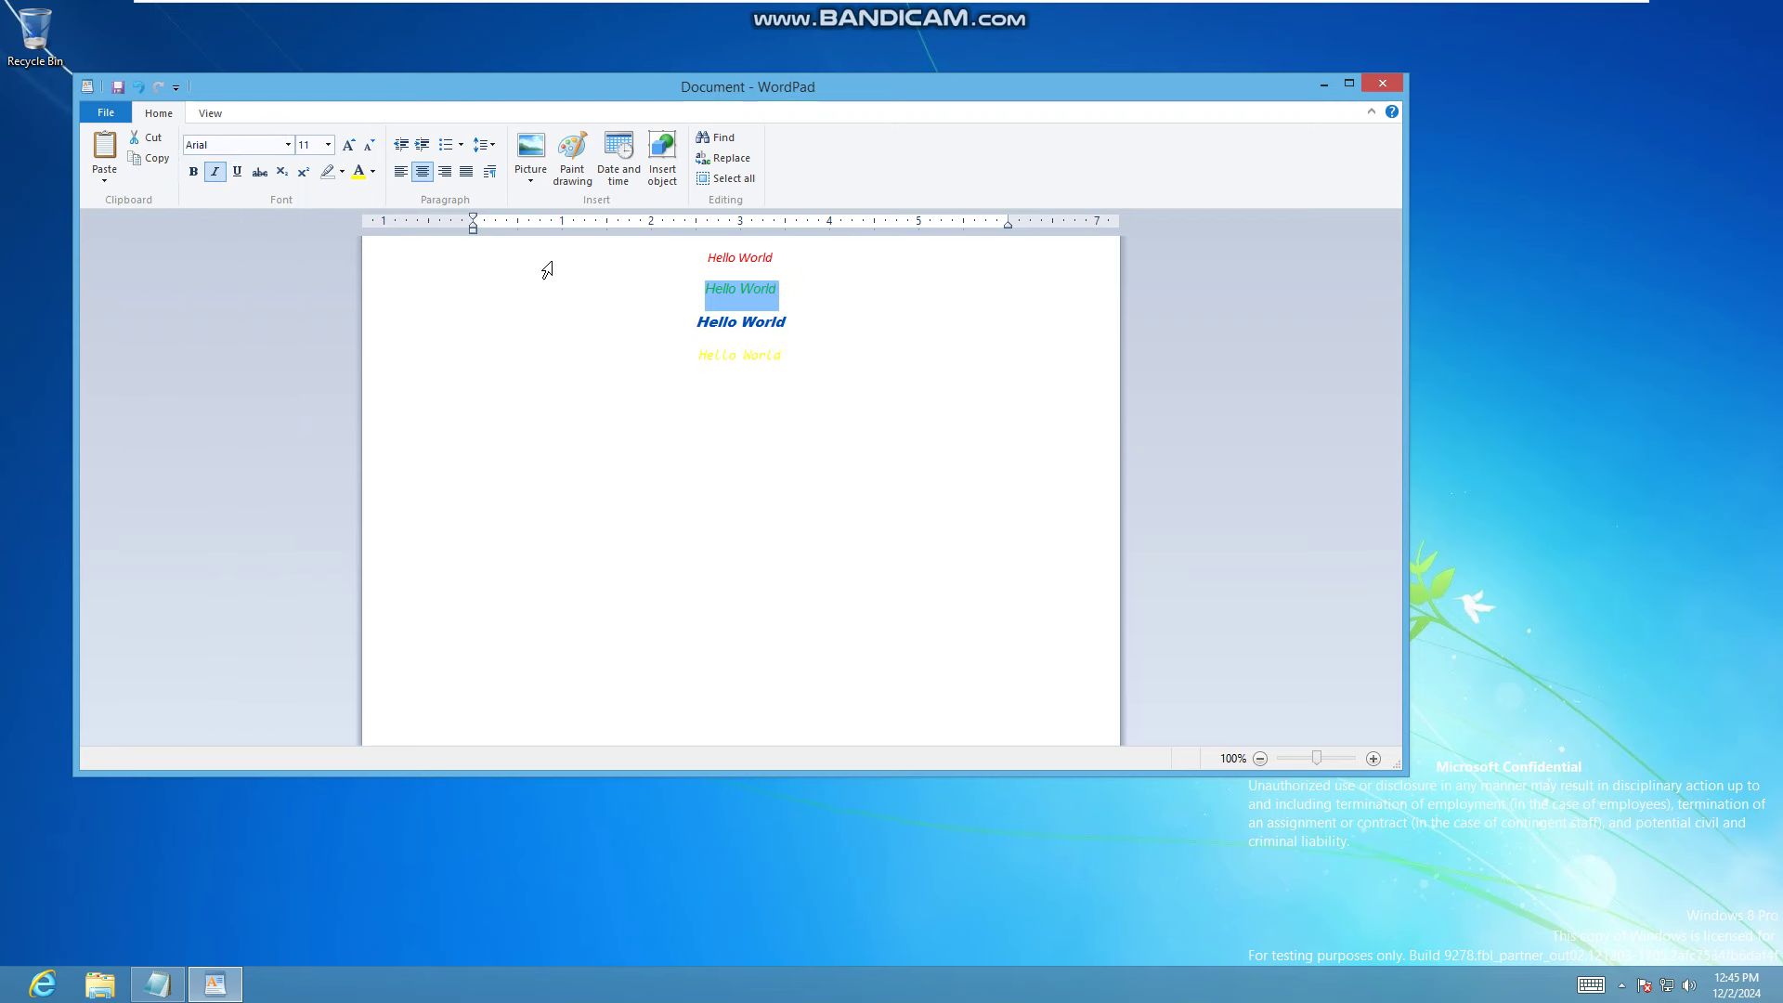
Set the first "Hello World" line's font to Impact.
{"action": "triple_click", "coordinate": [531, 258]}
{"action": "left_click", "coordinate": [289, 146]}
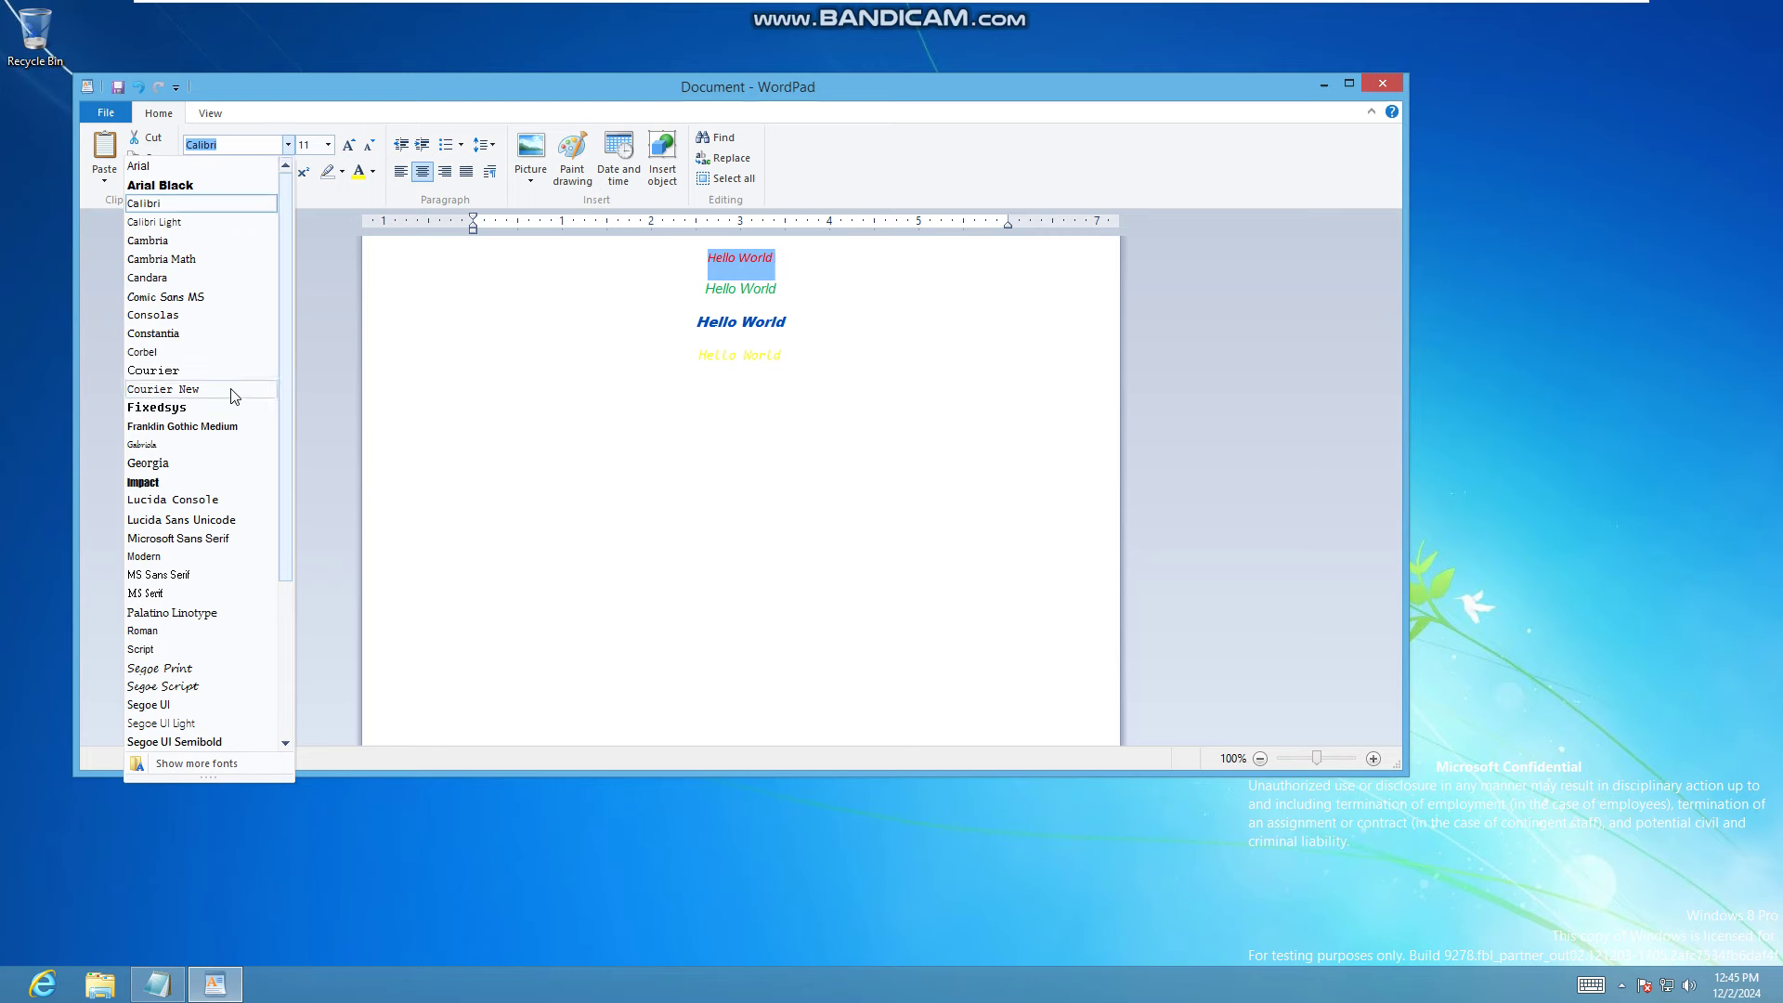
{"action": "left_click", "coordinate": [186, 481]}
Close the WordPad document, saving it as the Rich Text file "helloworld" in the Documents library.
{"action": "key", "text": "super+Up"}
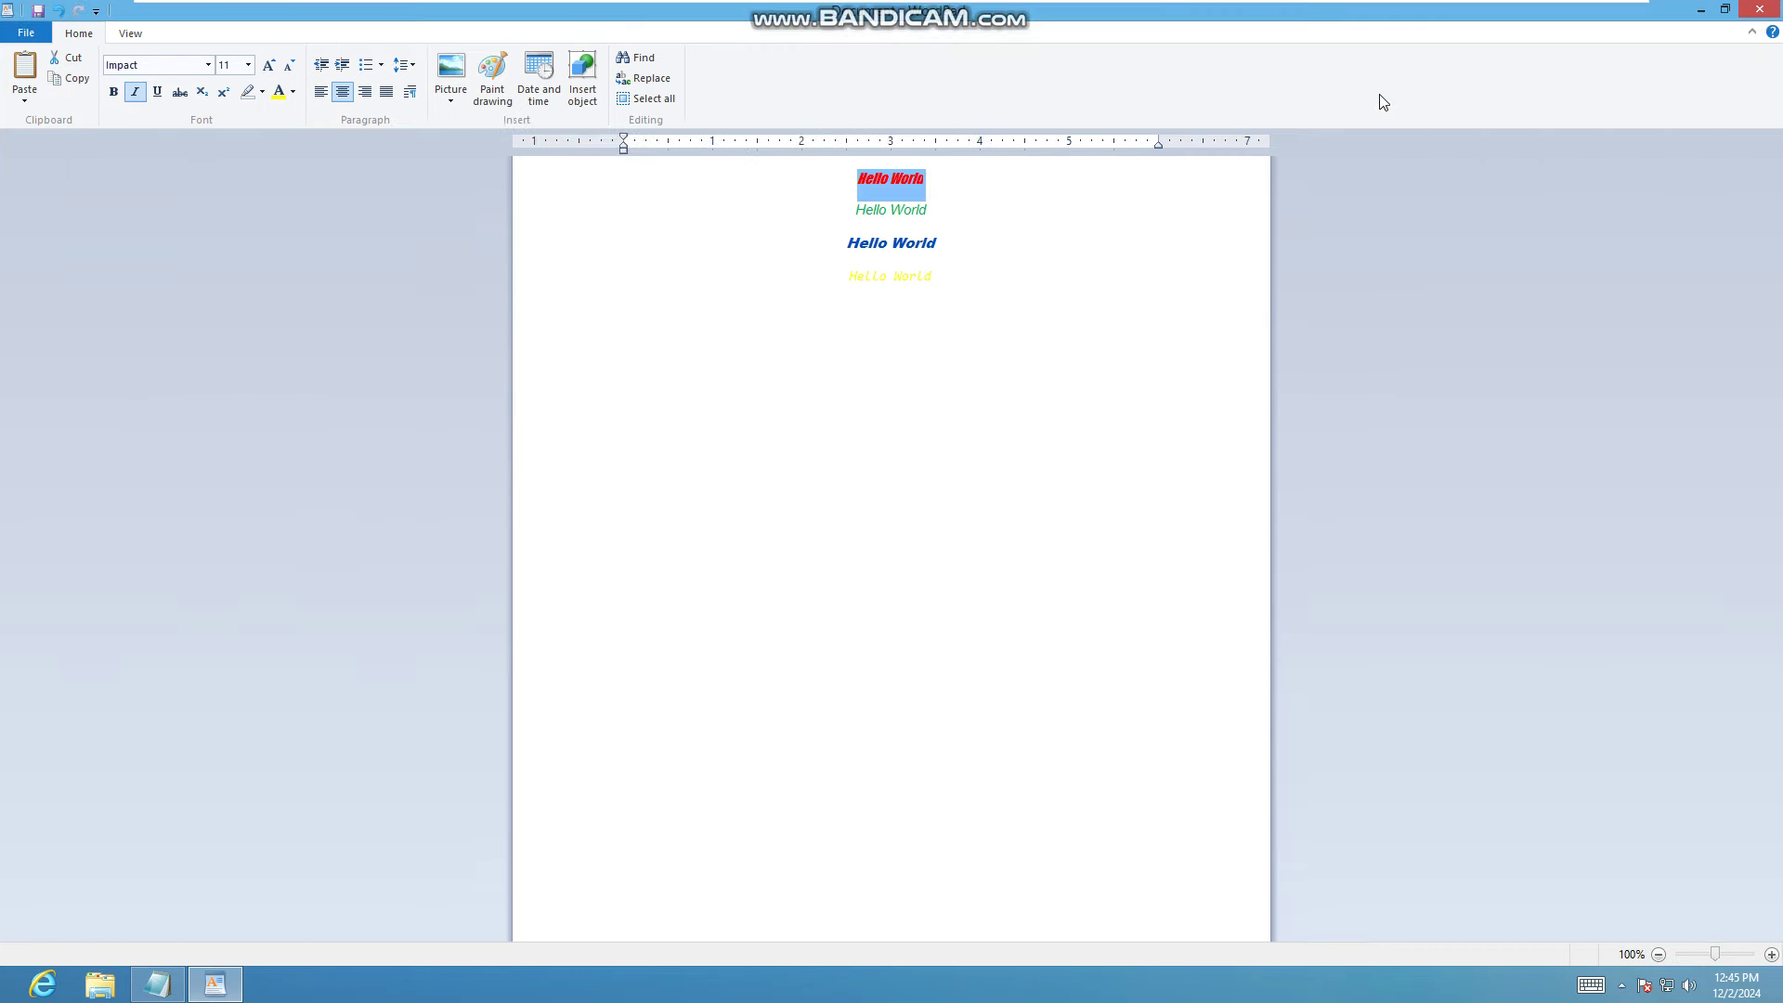
{"action": "left_click_drag", "start_coordinate": [1639, 16], "coordinate": [1304, 251]}
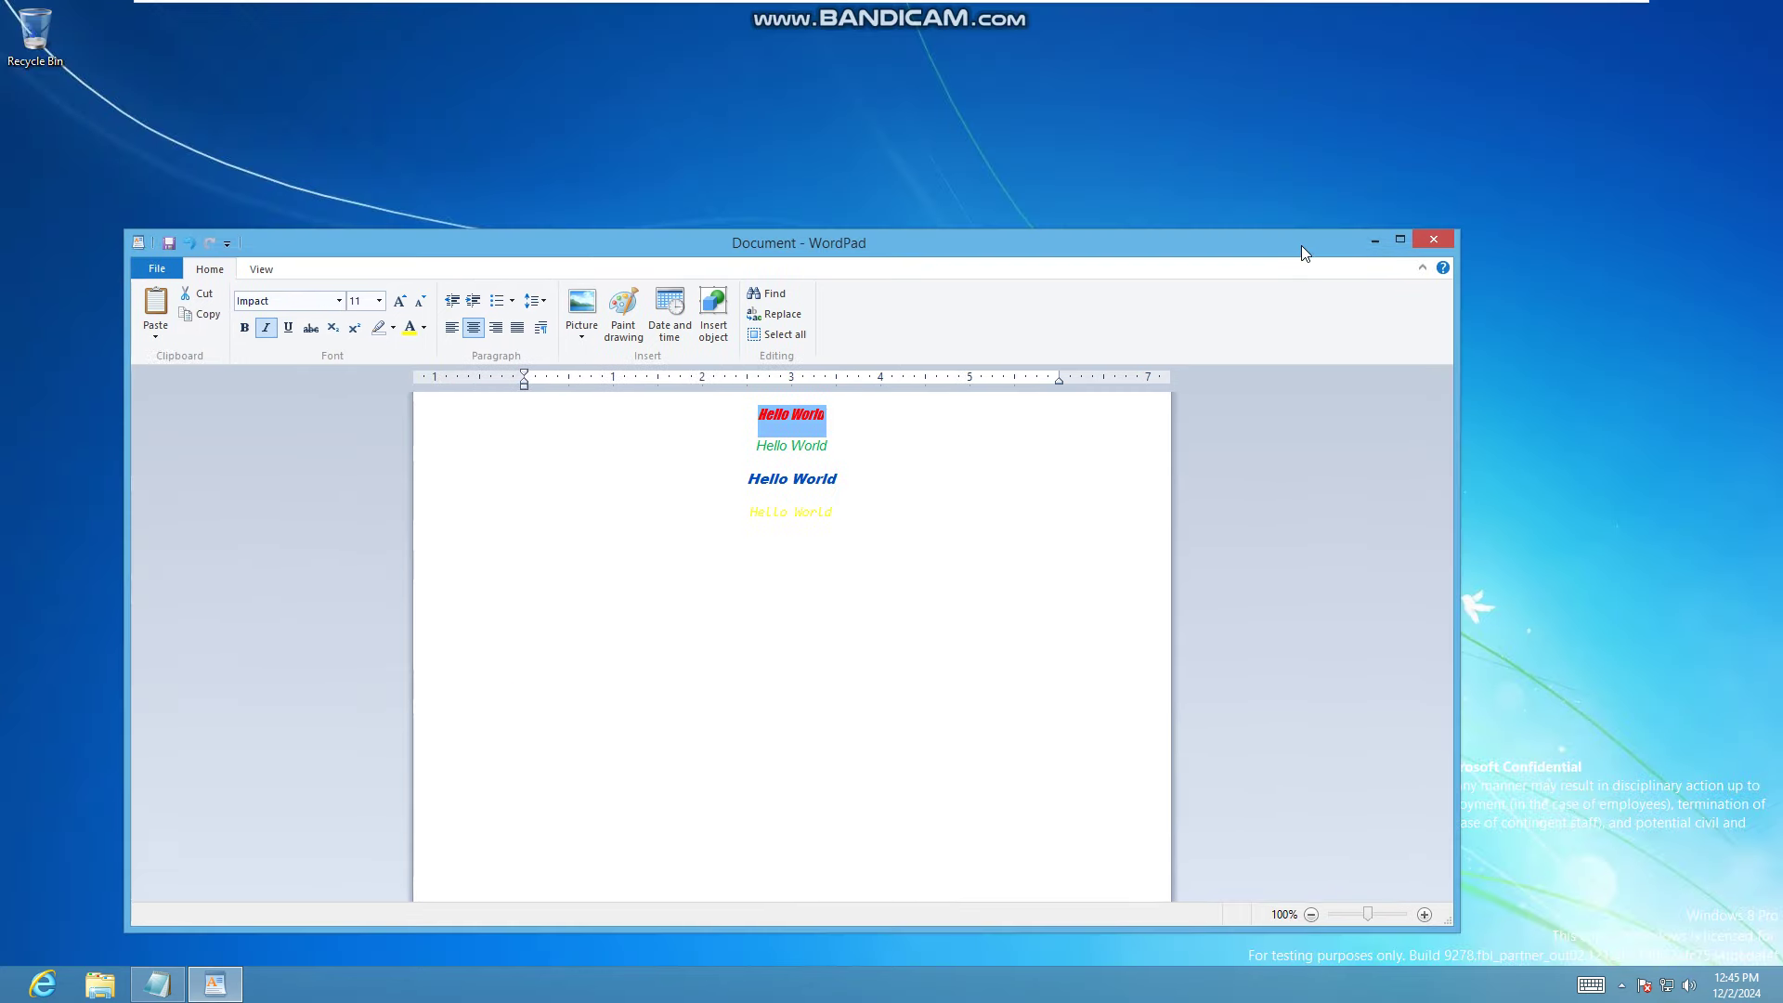
{"action": "left_click", "coordinate": [1416, 241]}
{"action": "left_click", "coordinate": [750, 591]}
{"action": "type", "text": "helloworld"}
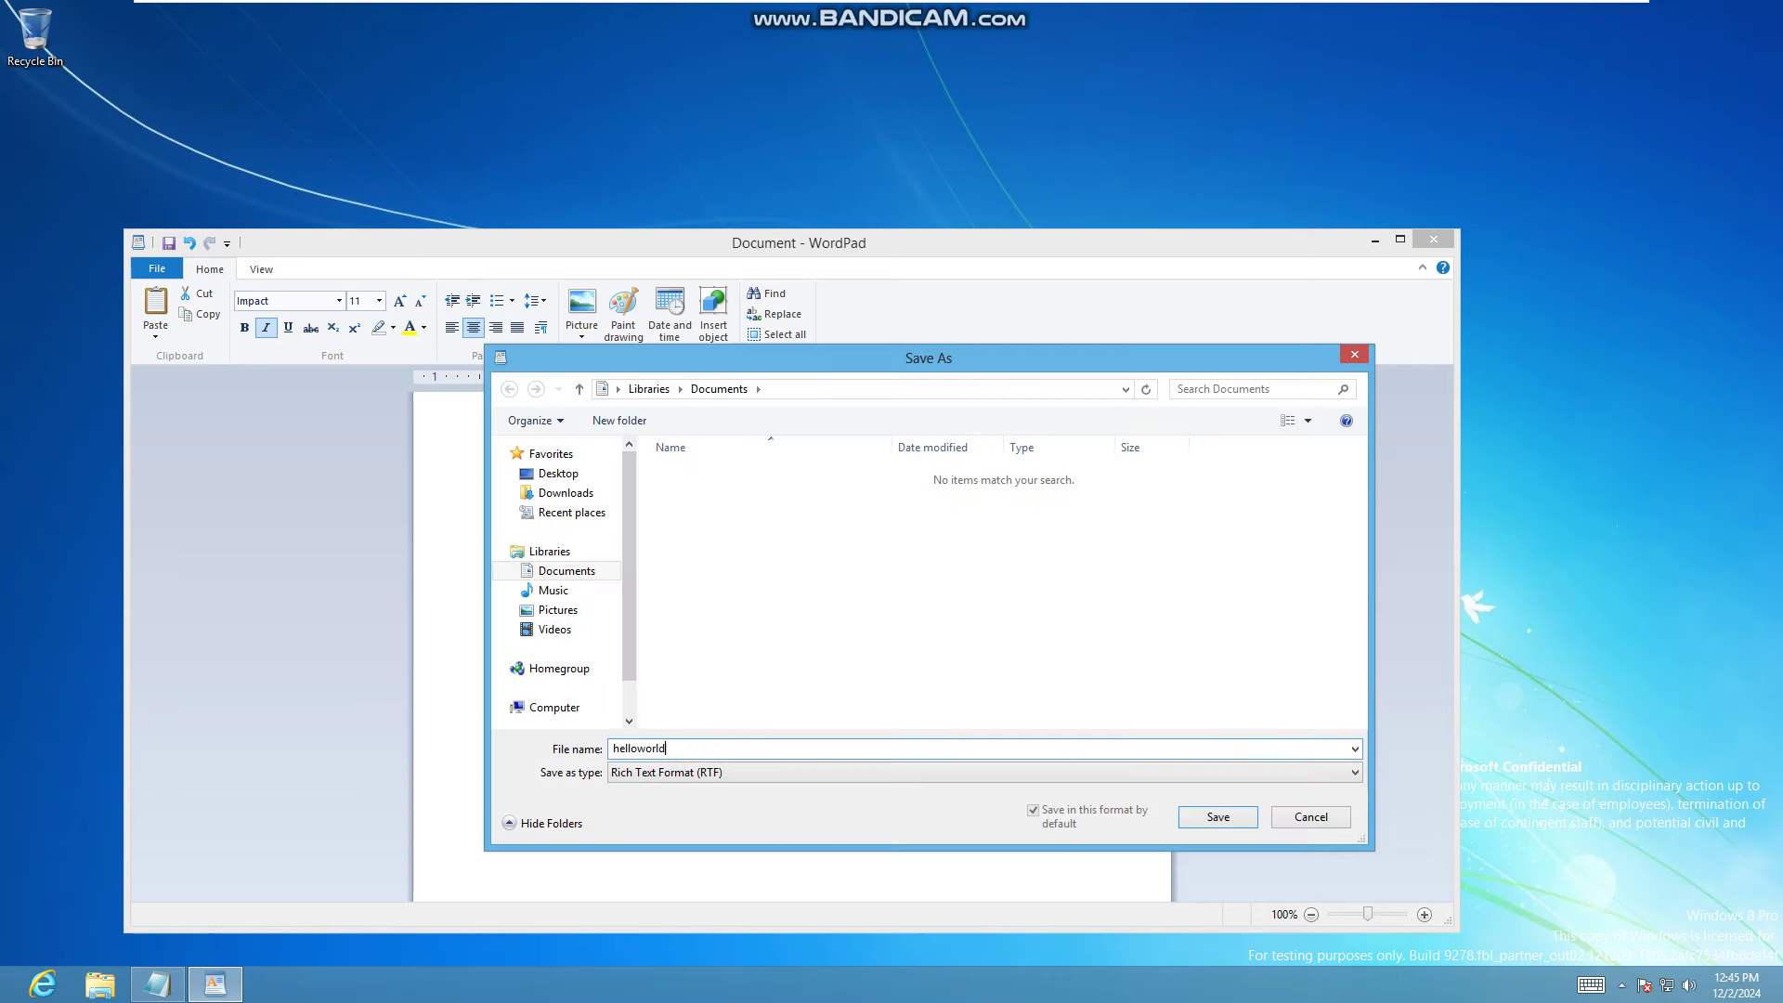
{"action": "key", "text": "Return"}
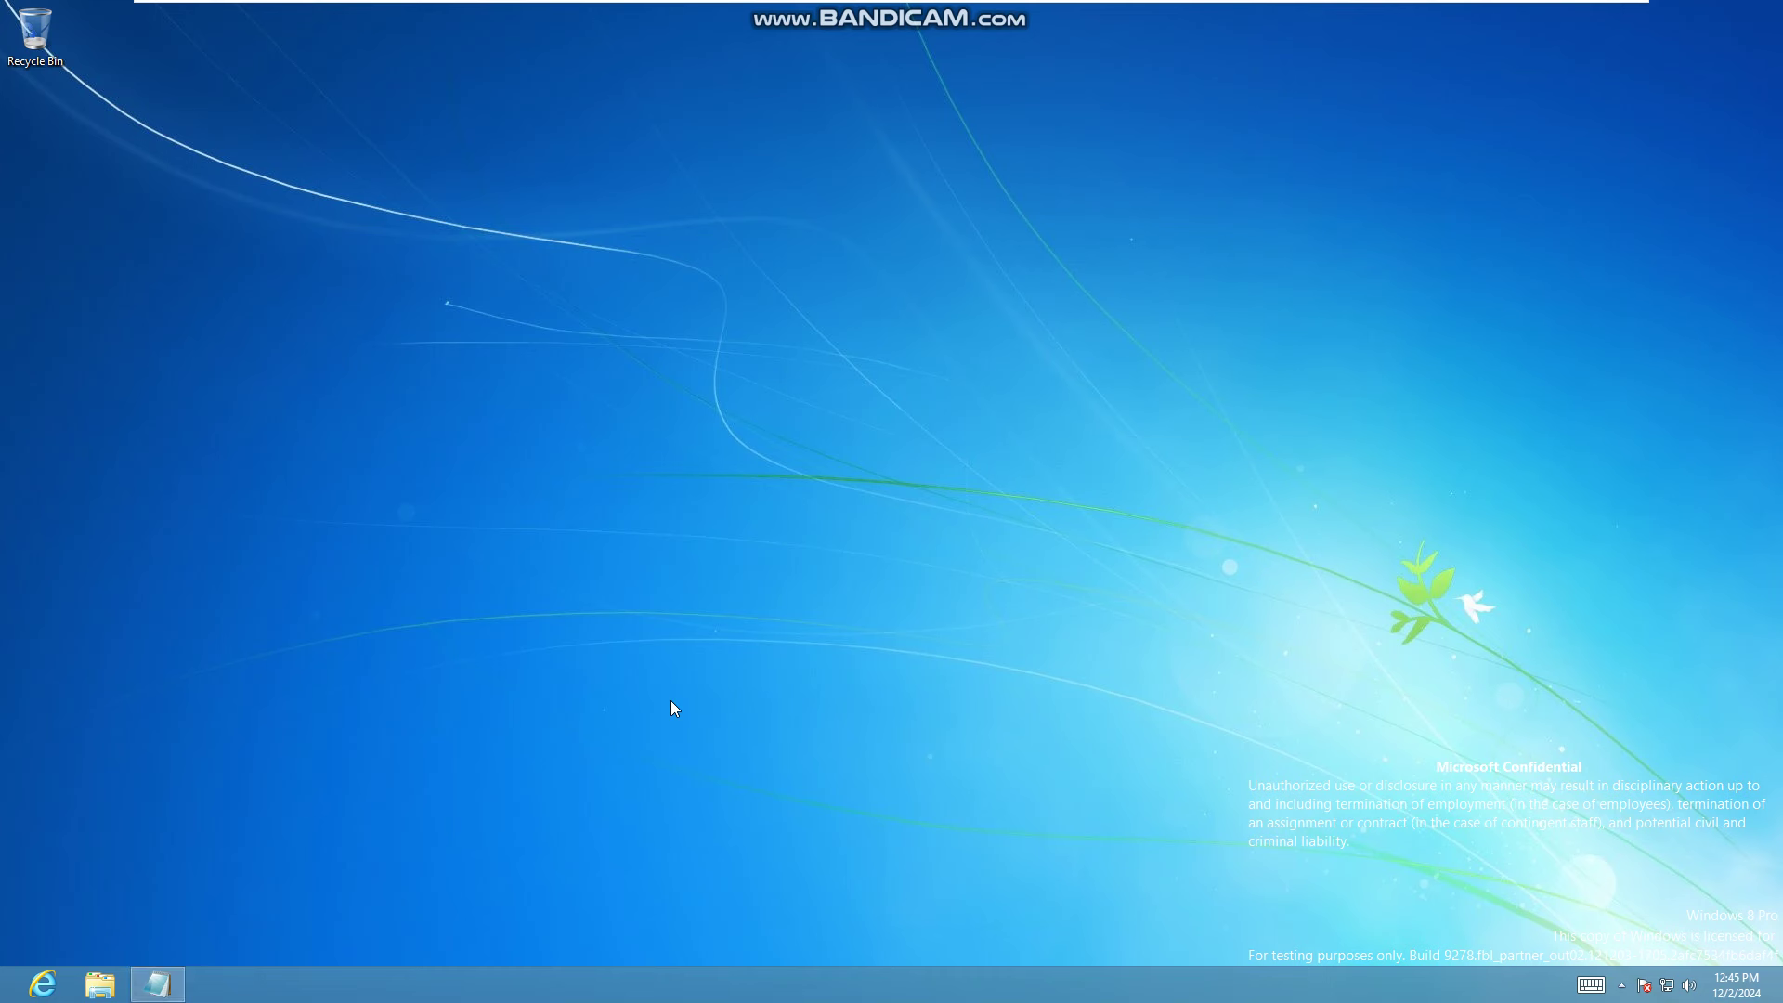
Create a new desktop folder named "Windows 8.1 Milestone 1".
{"action": "key", "text": "ctrl+shift+n"}
{"action": "type", "text": "Windo"}
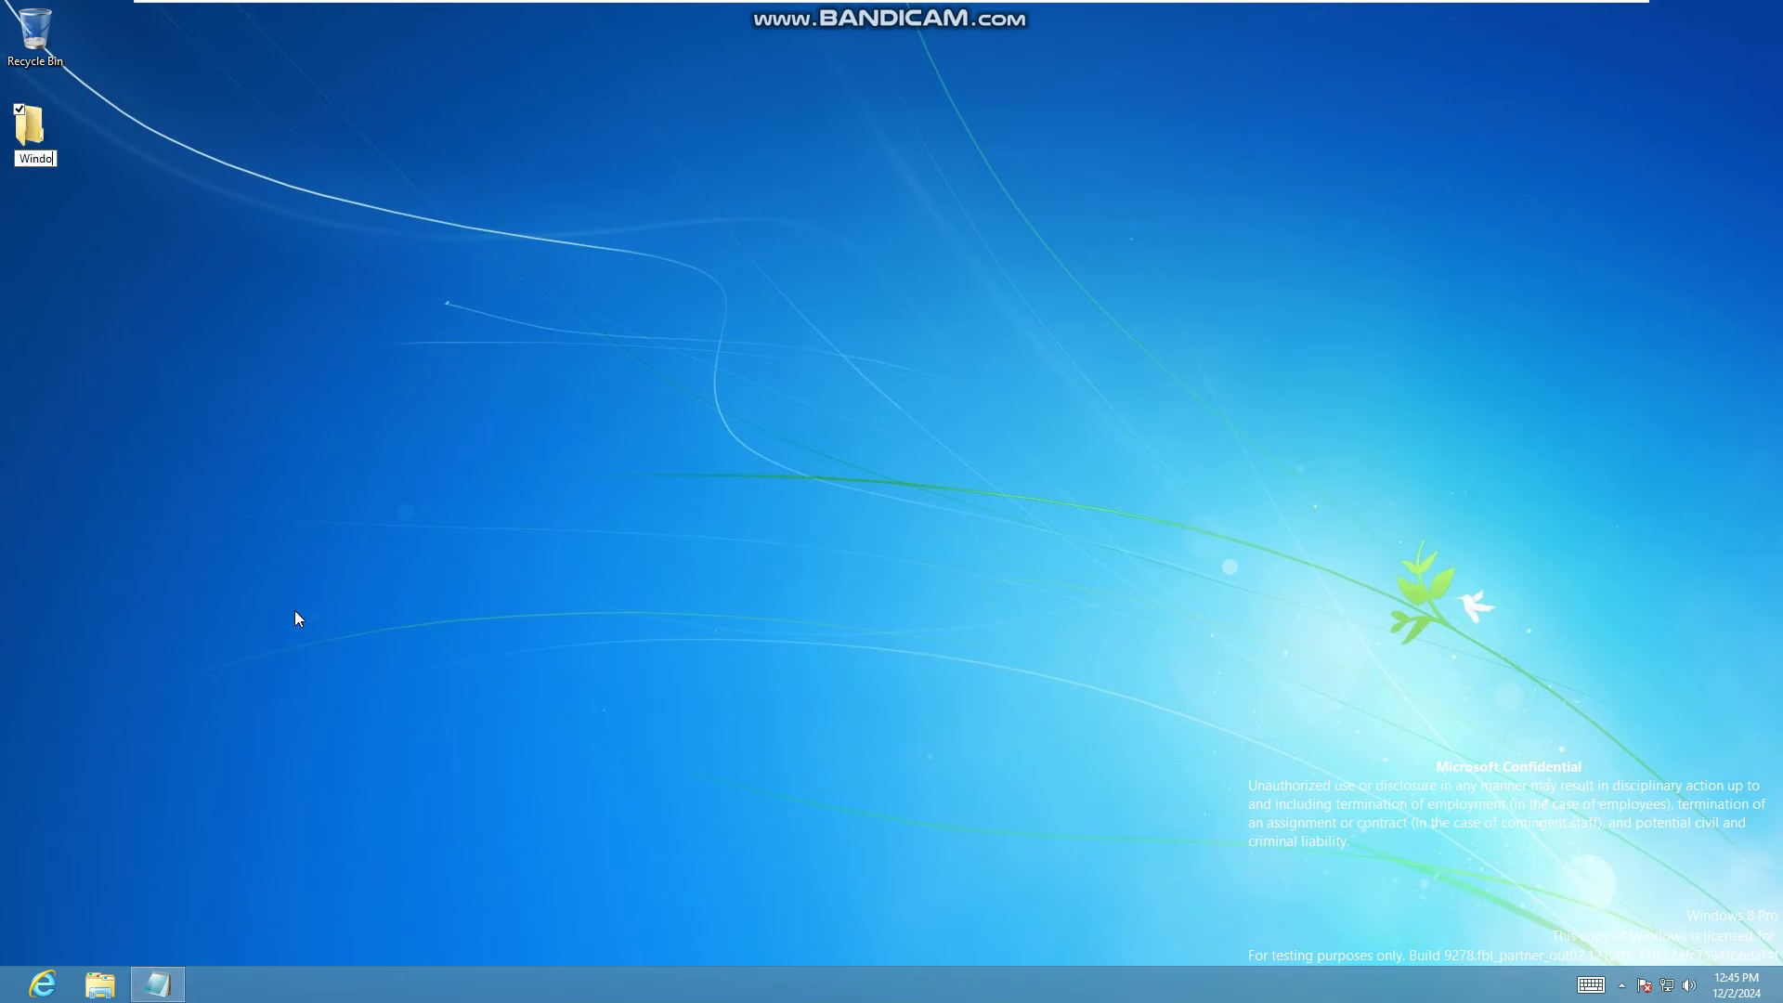
{"action": "type", "text": "ws 8.1 Milestone 1"}
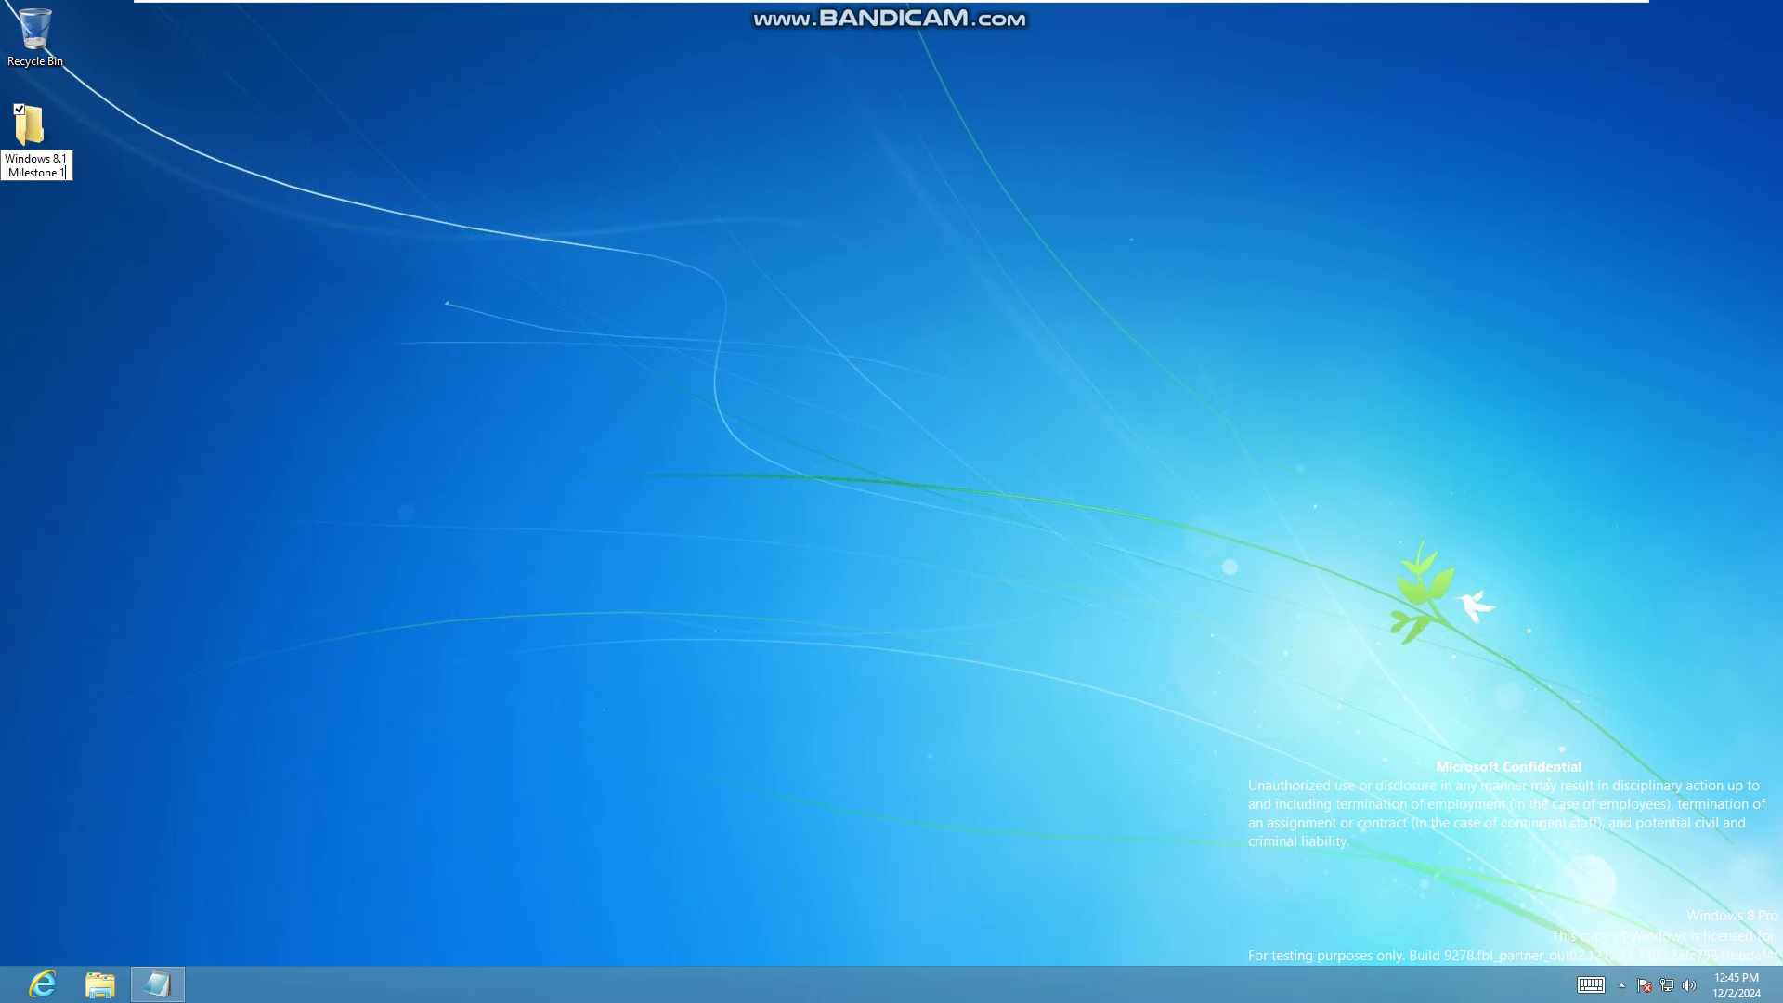
{"action": "key", "text": "Return"}
Move the helloworld file from the Documents library into the "Windows 8.1 Milestone 1" desktop folder.
{"action": "left_click", "coordinate": [97, 985]}
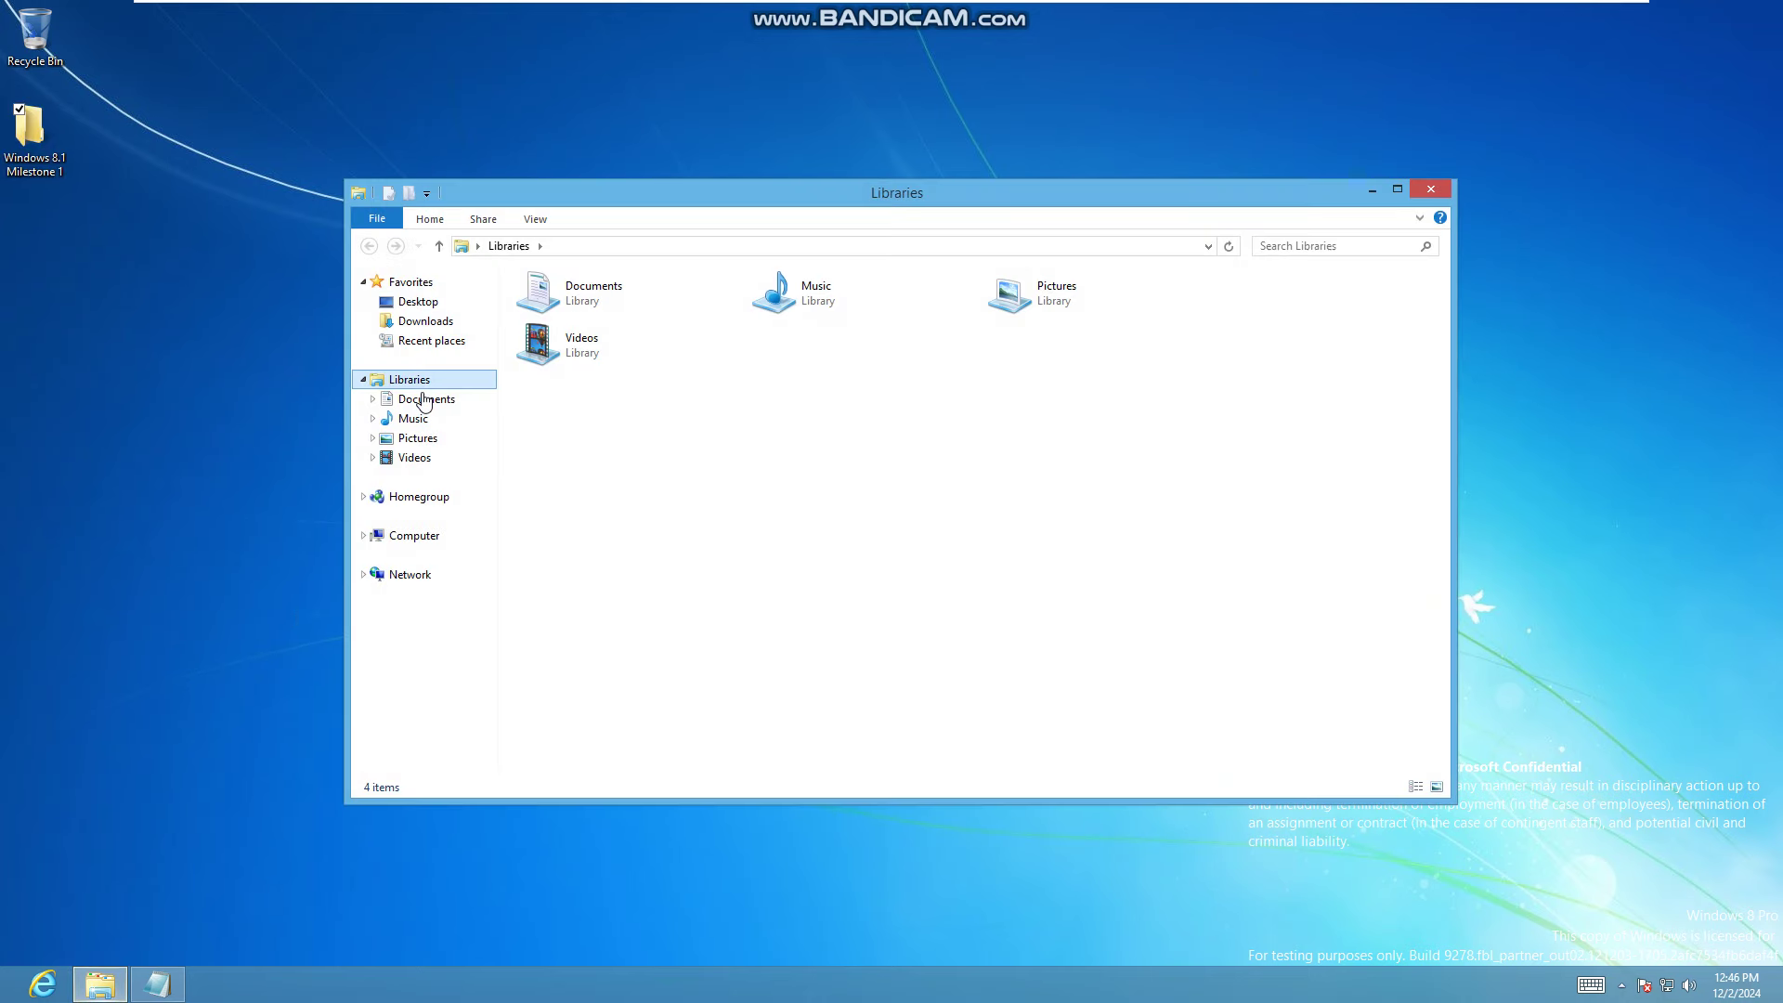
{"action": "left_click", "coordinate": [411, 400]}
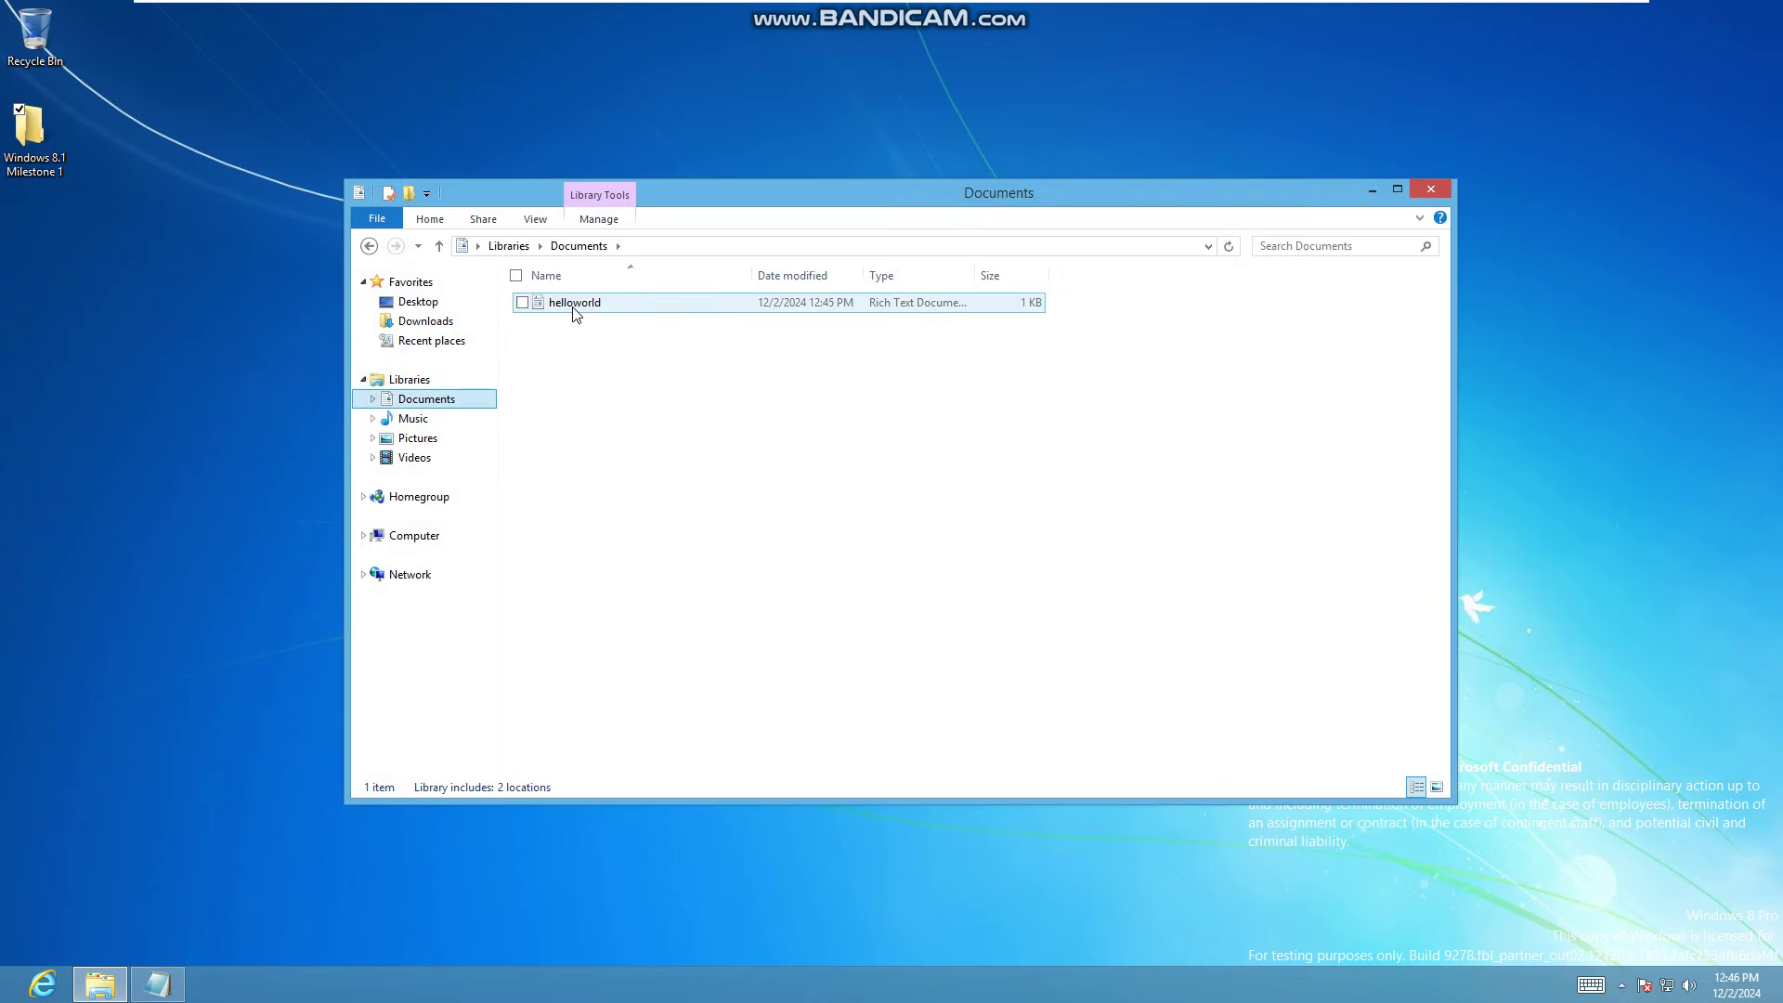
{"action": "left_click_drag", "start_coordinate": [569, 304], "coordinate": [35, 139]}
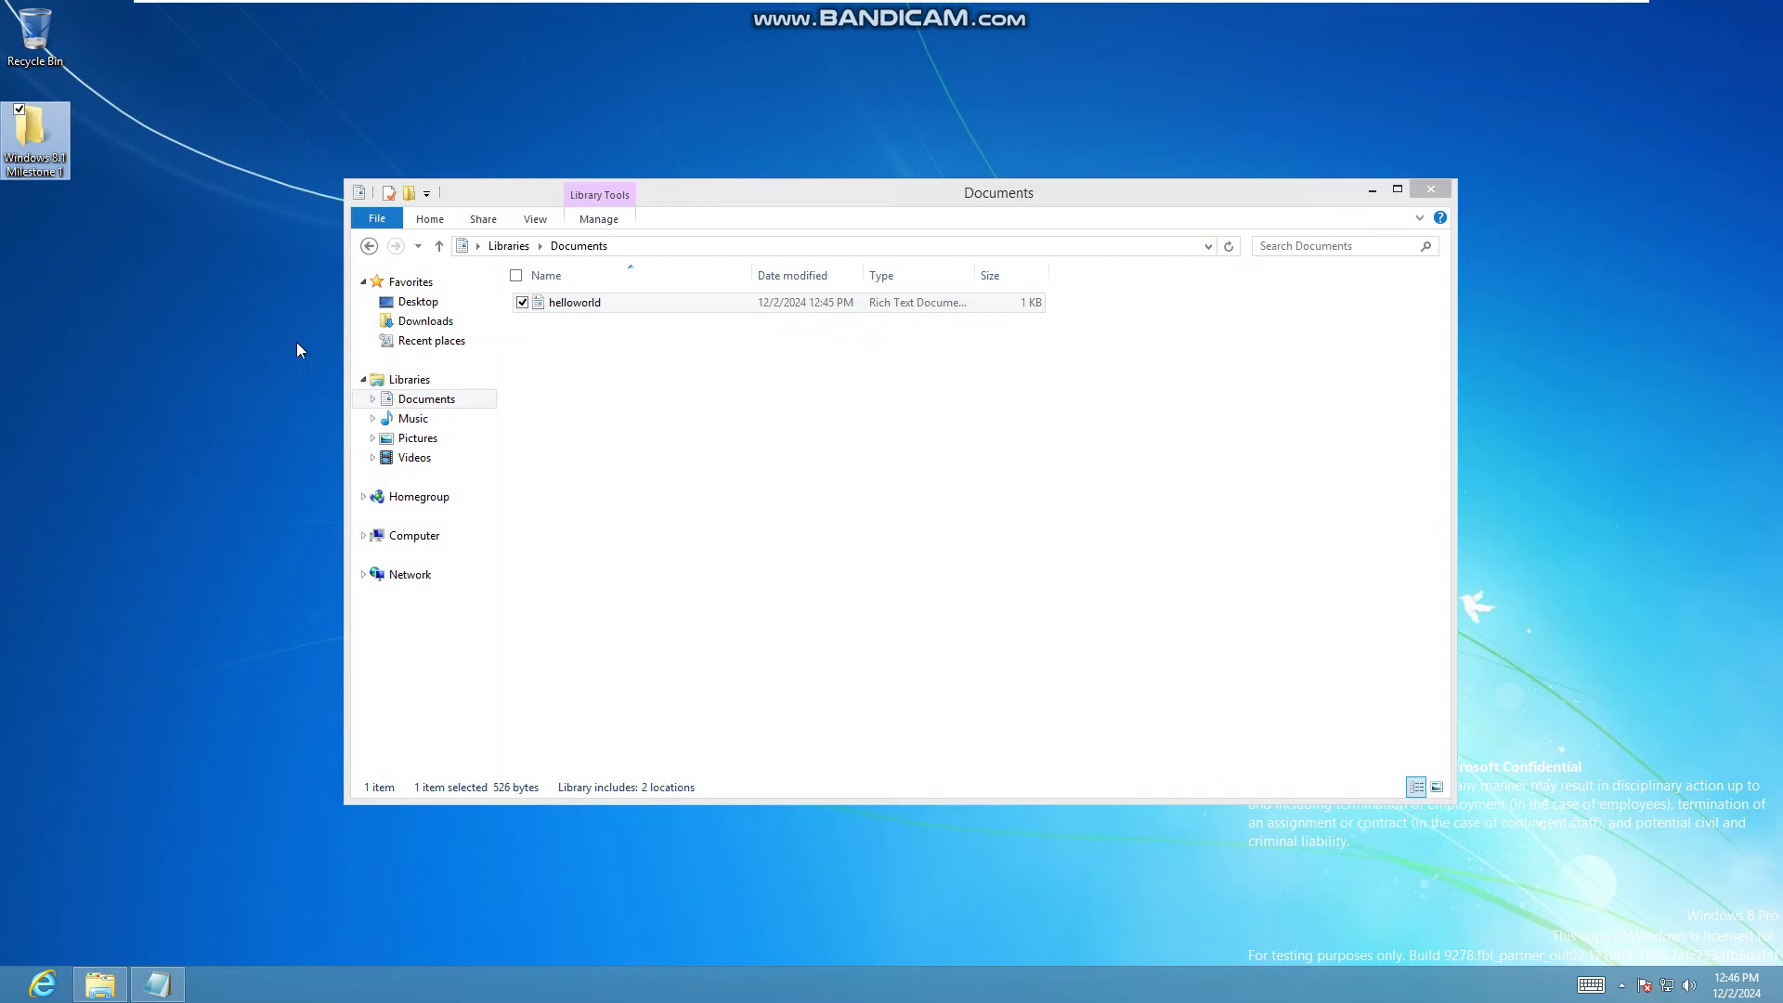
Move all files from the Pictures library into the "Windows 8.1 Milestone 1" desktop folder.
{"action": "left_click", "coordinate": [418, 439]}
{"action": "key", "text": "ctrl+a"}
{"action": "left_click_drag", "start_coordinate": [629, 375], "coordinate": [35, 140]}
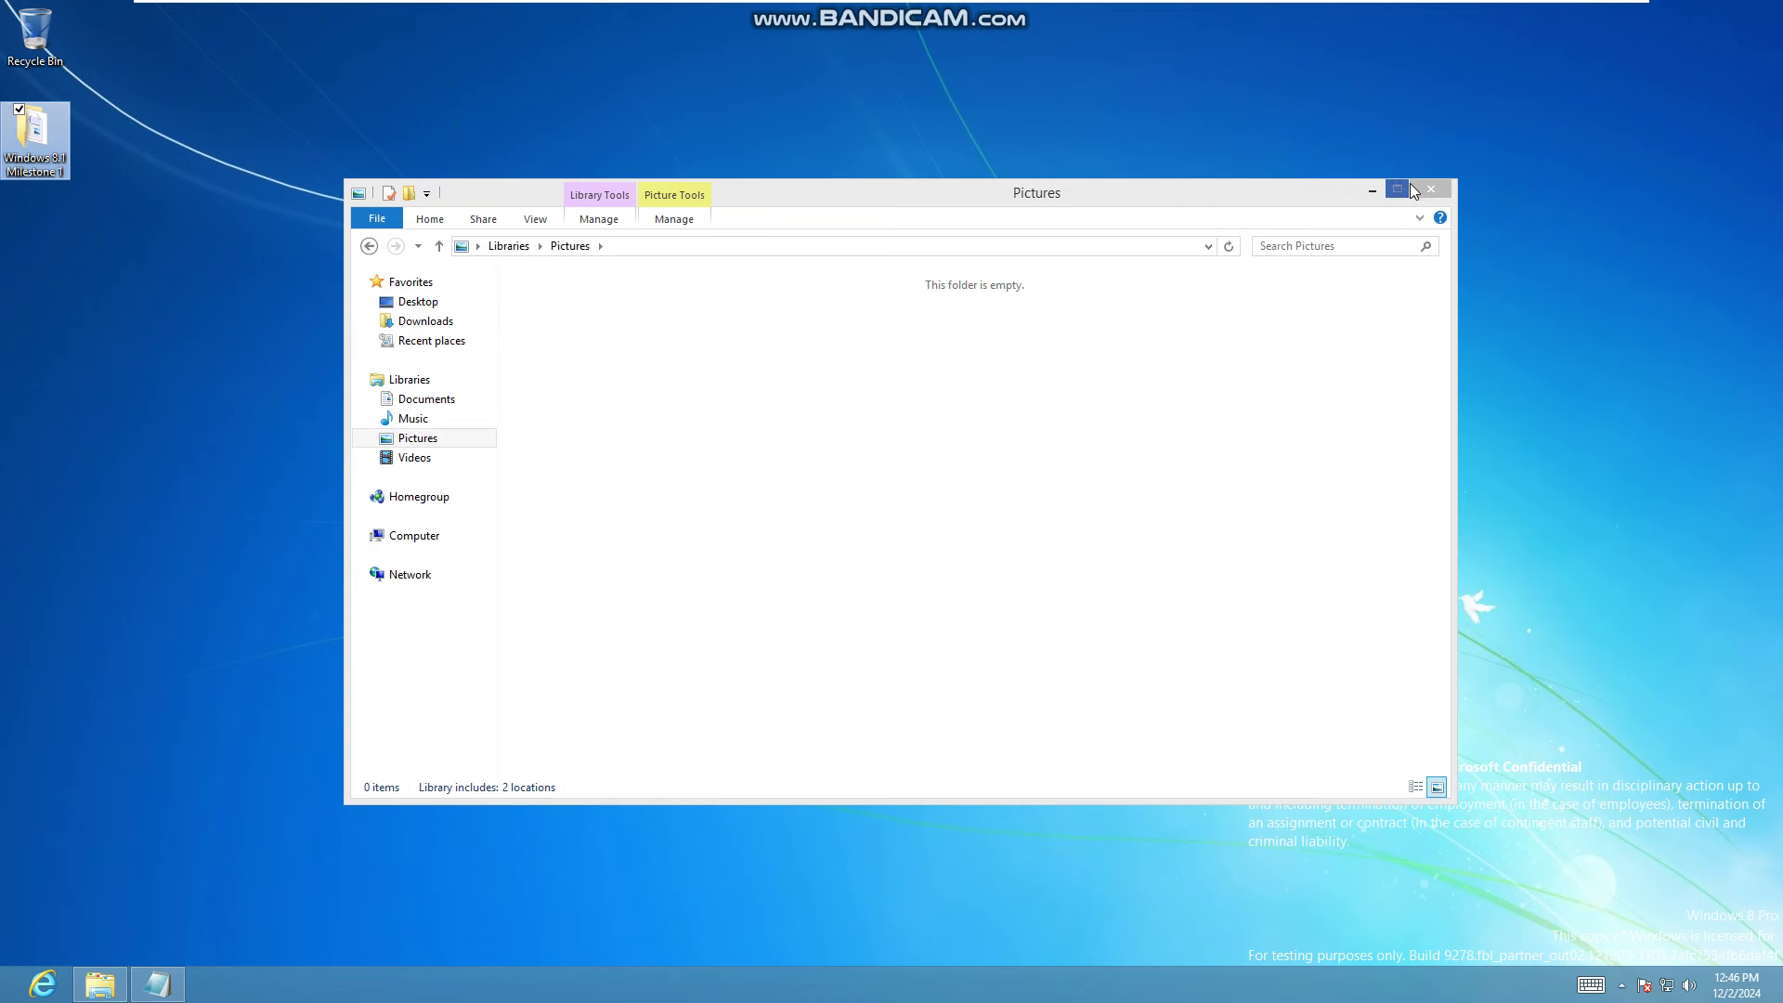
Open File Explorer's help window, start entering a search beginning with "w", and close the help.
{"action": "left_click", "coordinate": [1442, 219]}
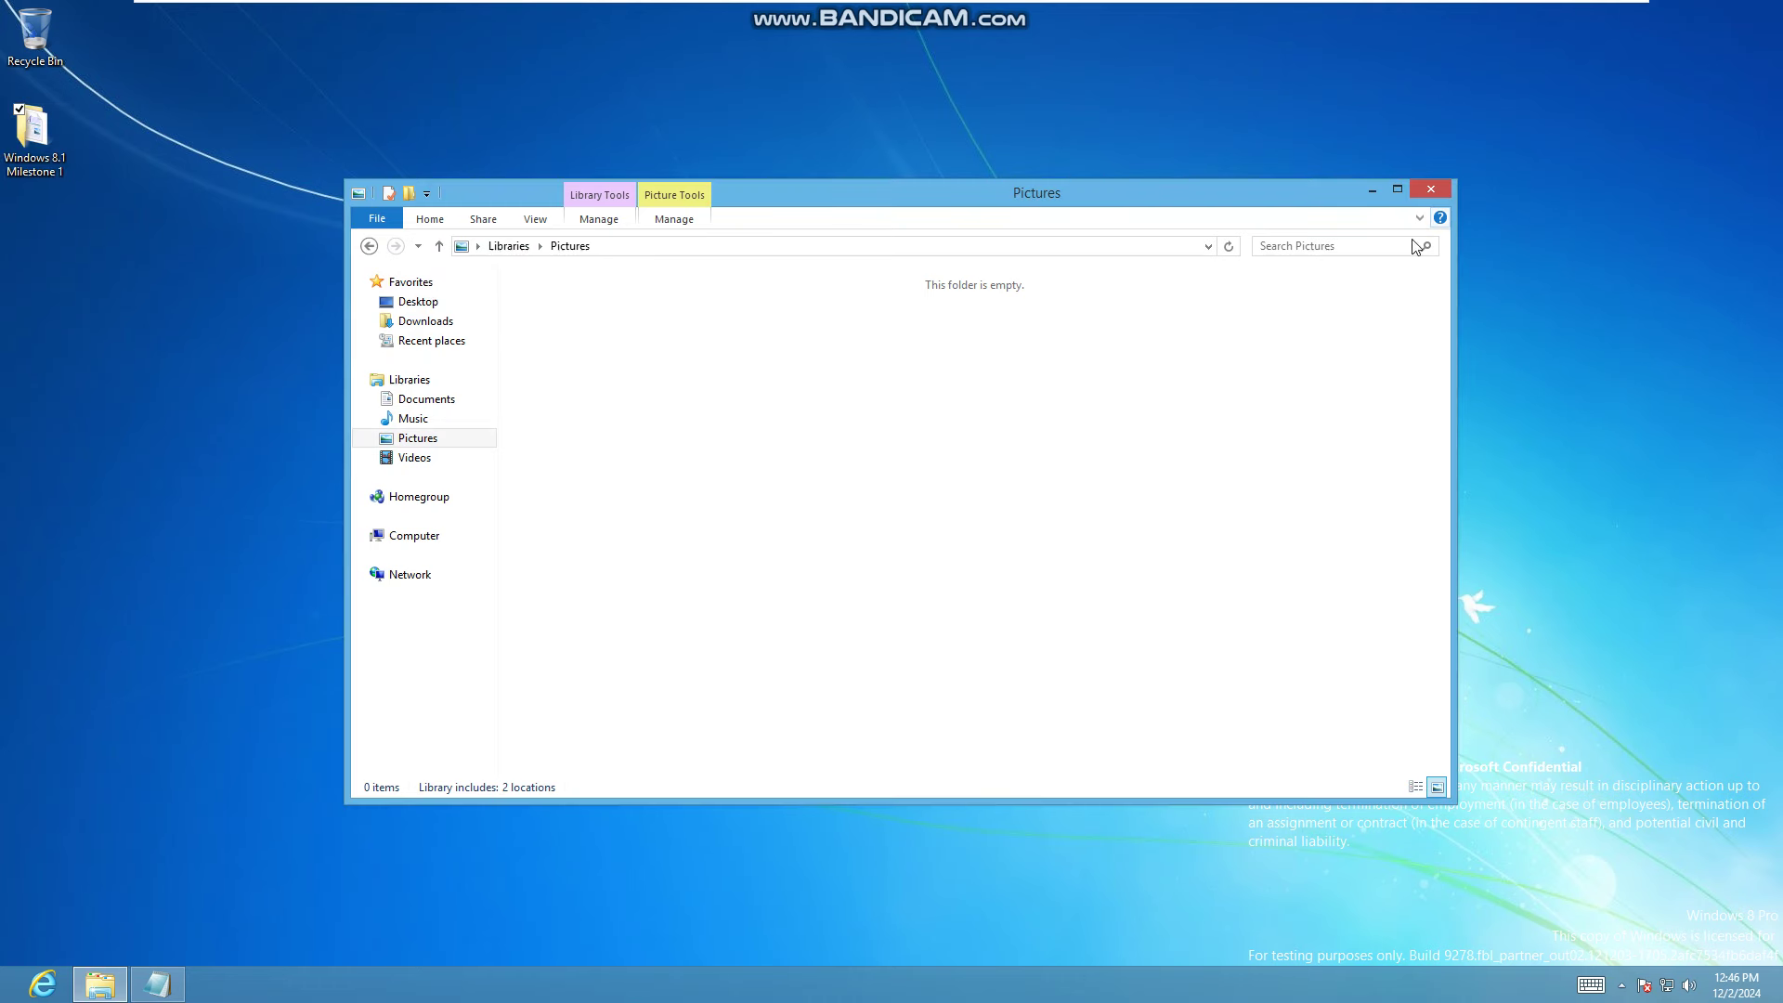
{"action": "double_click", "coordinate": [1420, 14]}
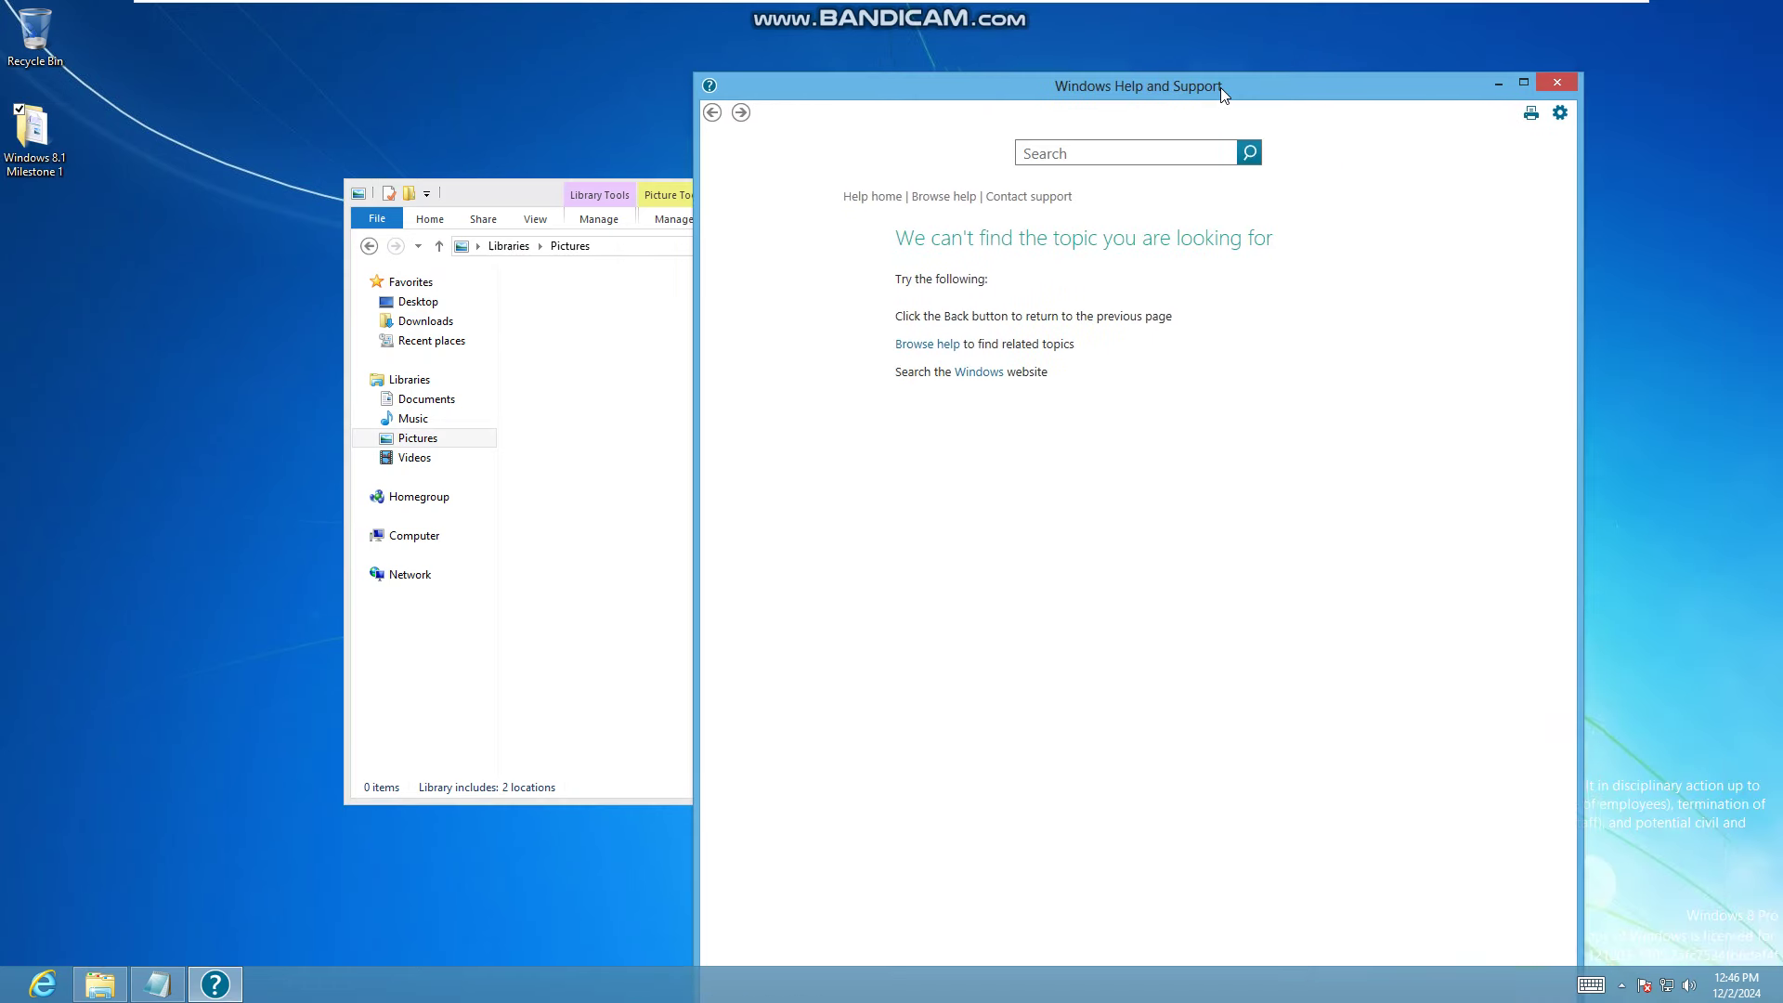
{"action": "left_click", "coordinate": [1032, 170]}
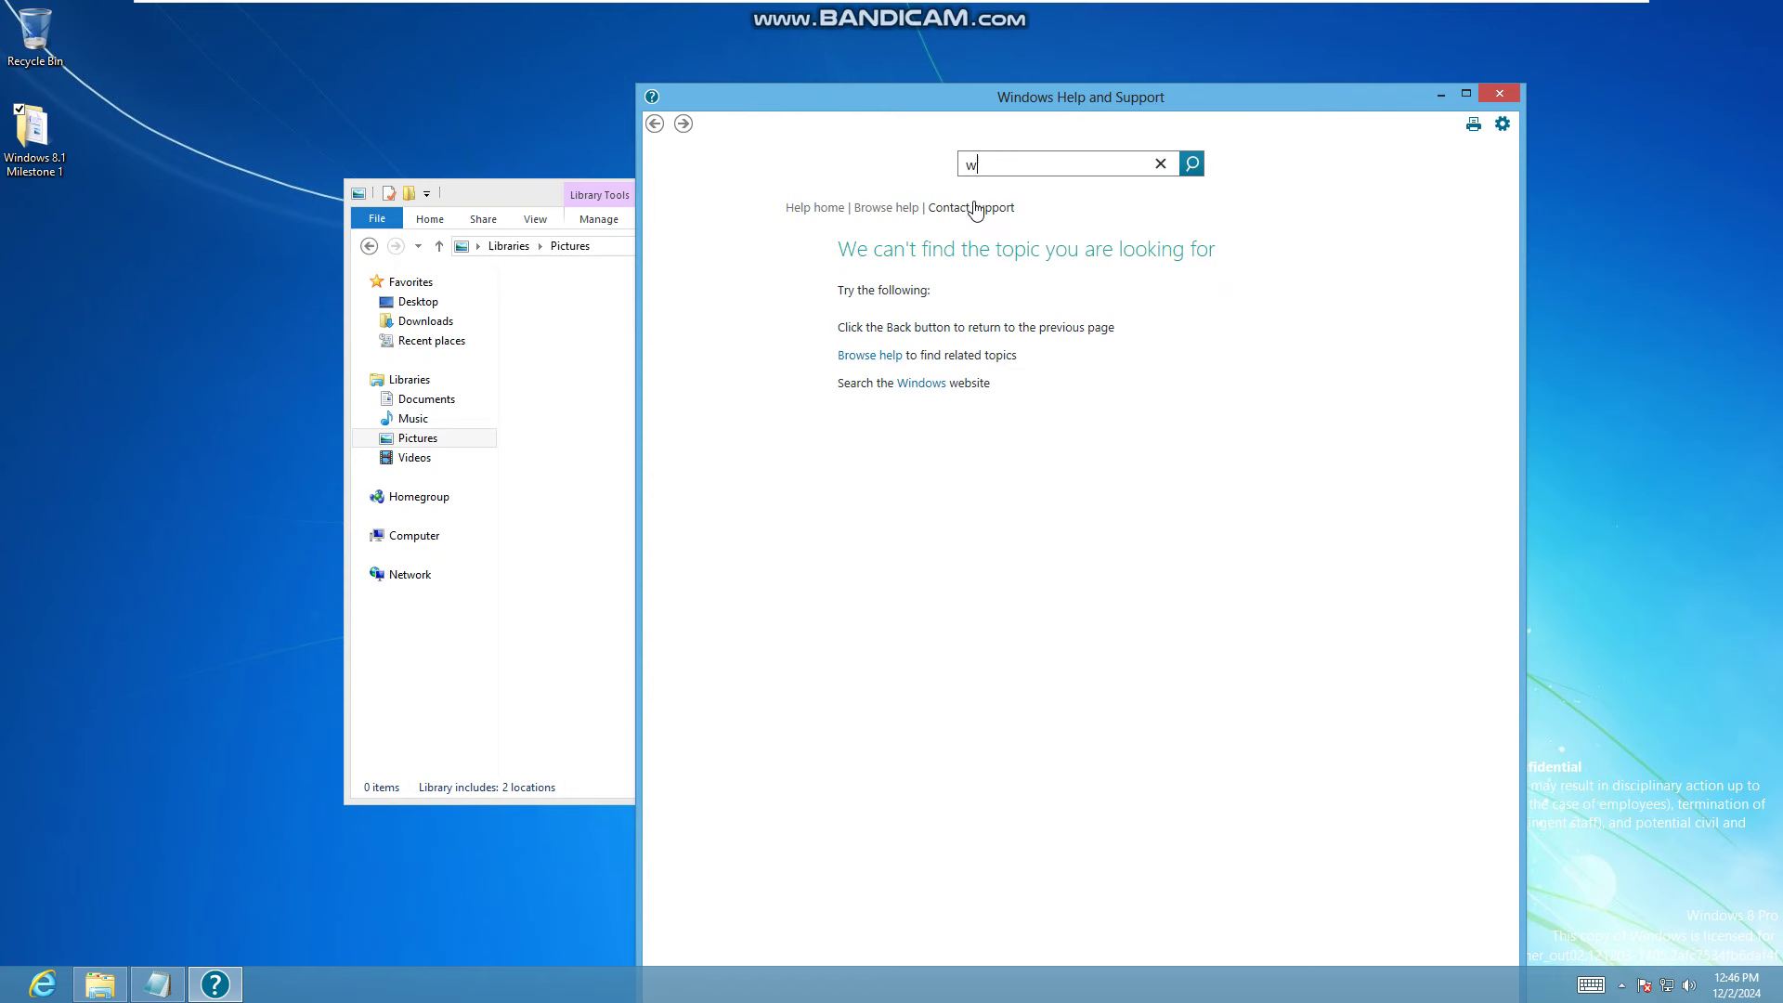
{"action": "left_click", "coordinate": [1499, 93]}
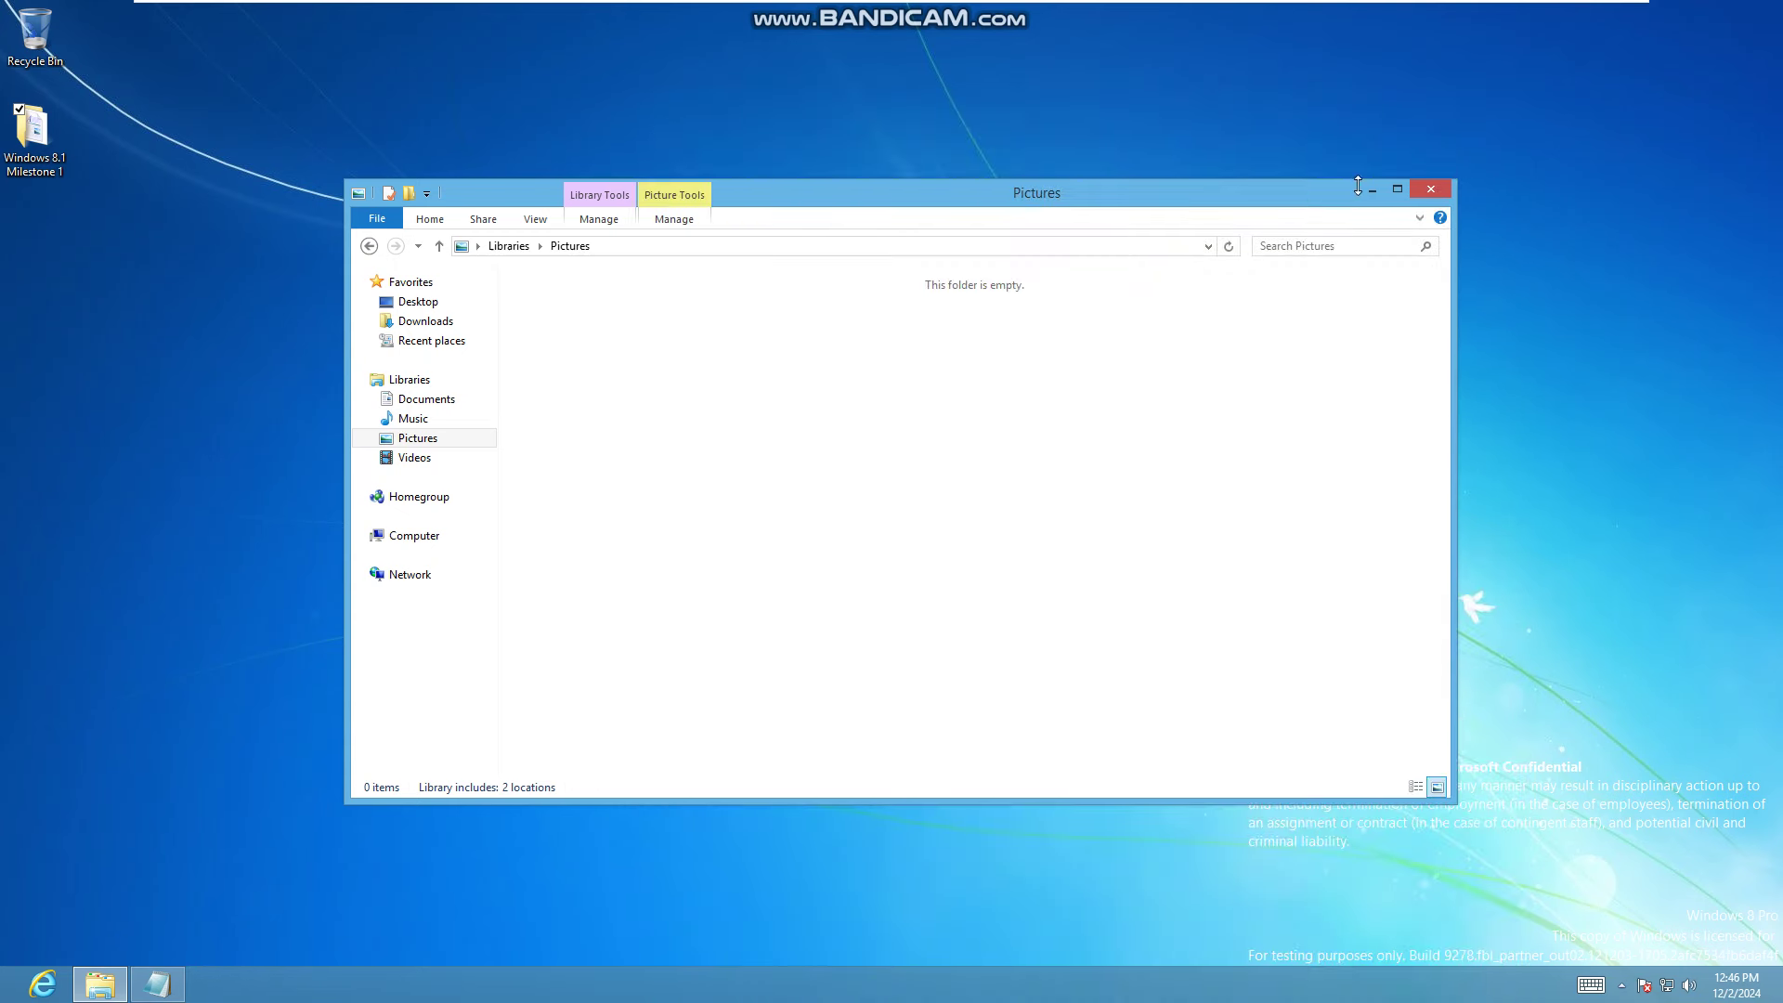
Inspect the Pictures library locations and its folder-inclusion dialog, cancel both without adding a folder, and close the Pictures window.
{"action": "left_click", "coordinate": [614, 195]}
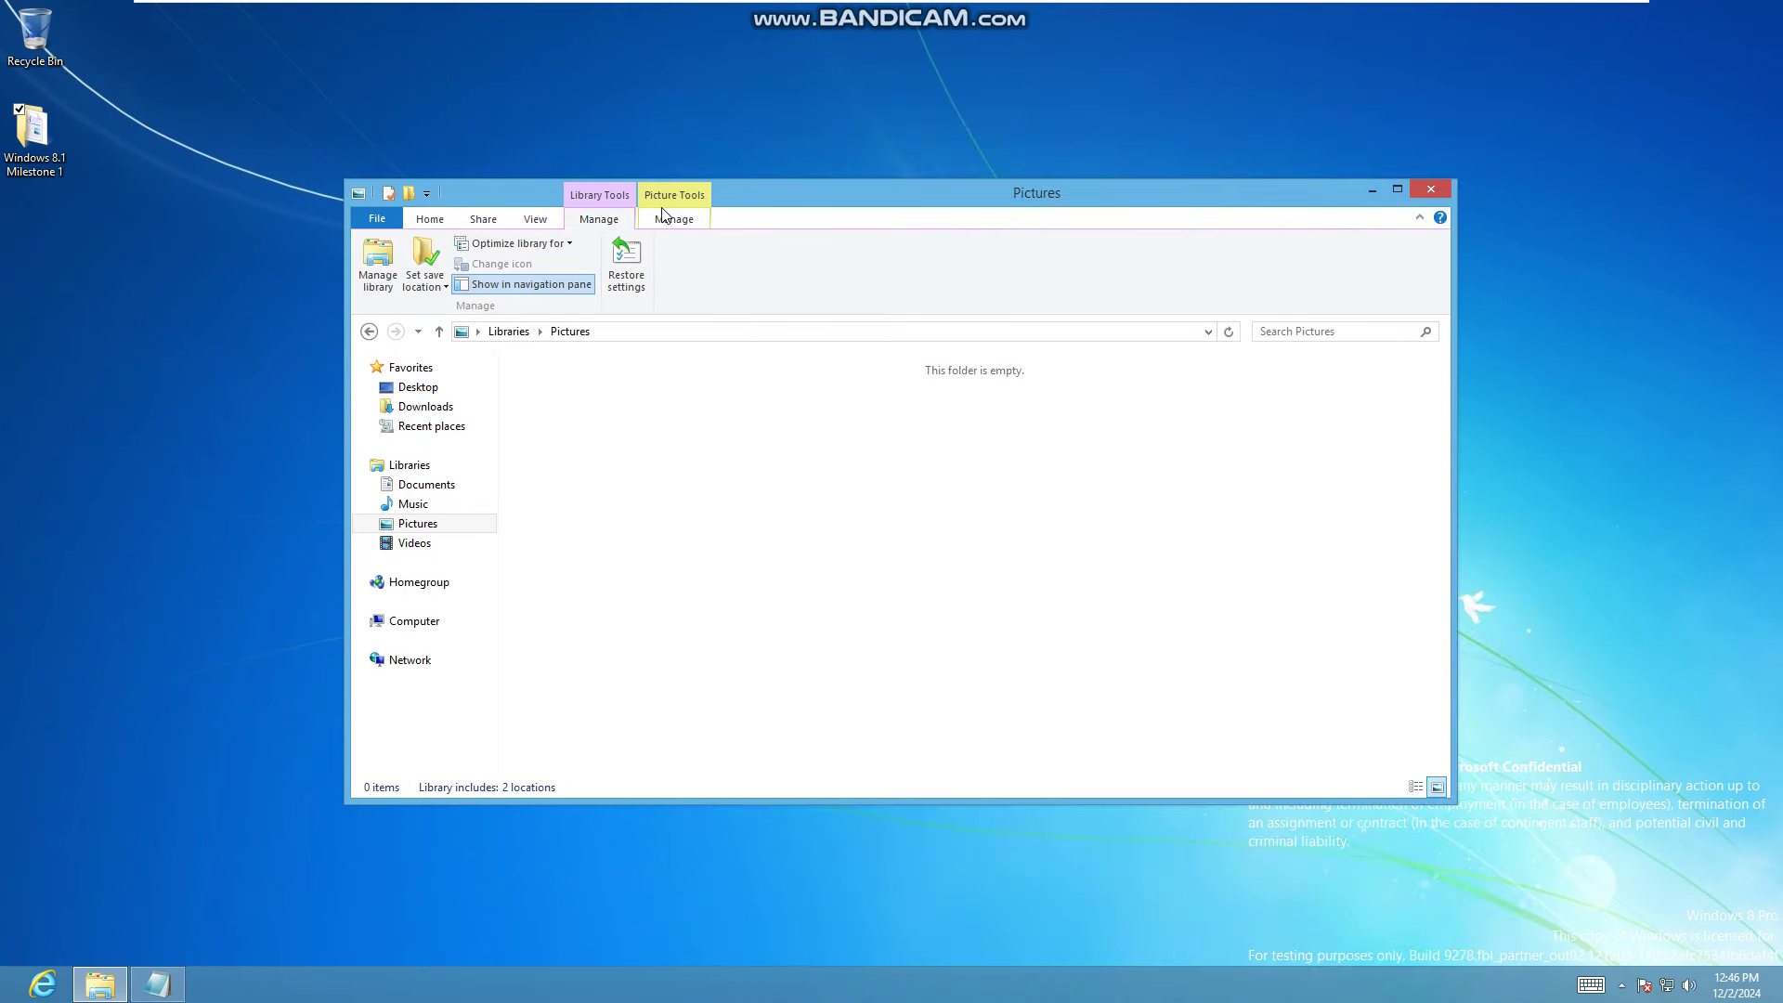
{"action": "left_click", "coordinate": [378, 265]}
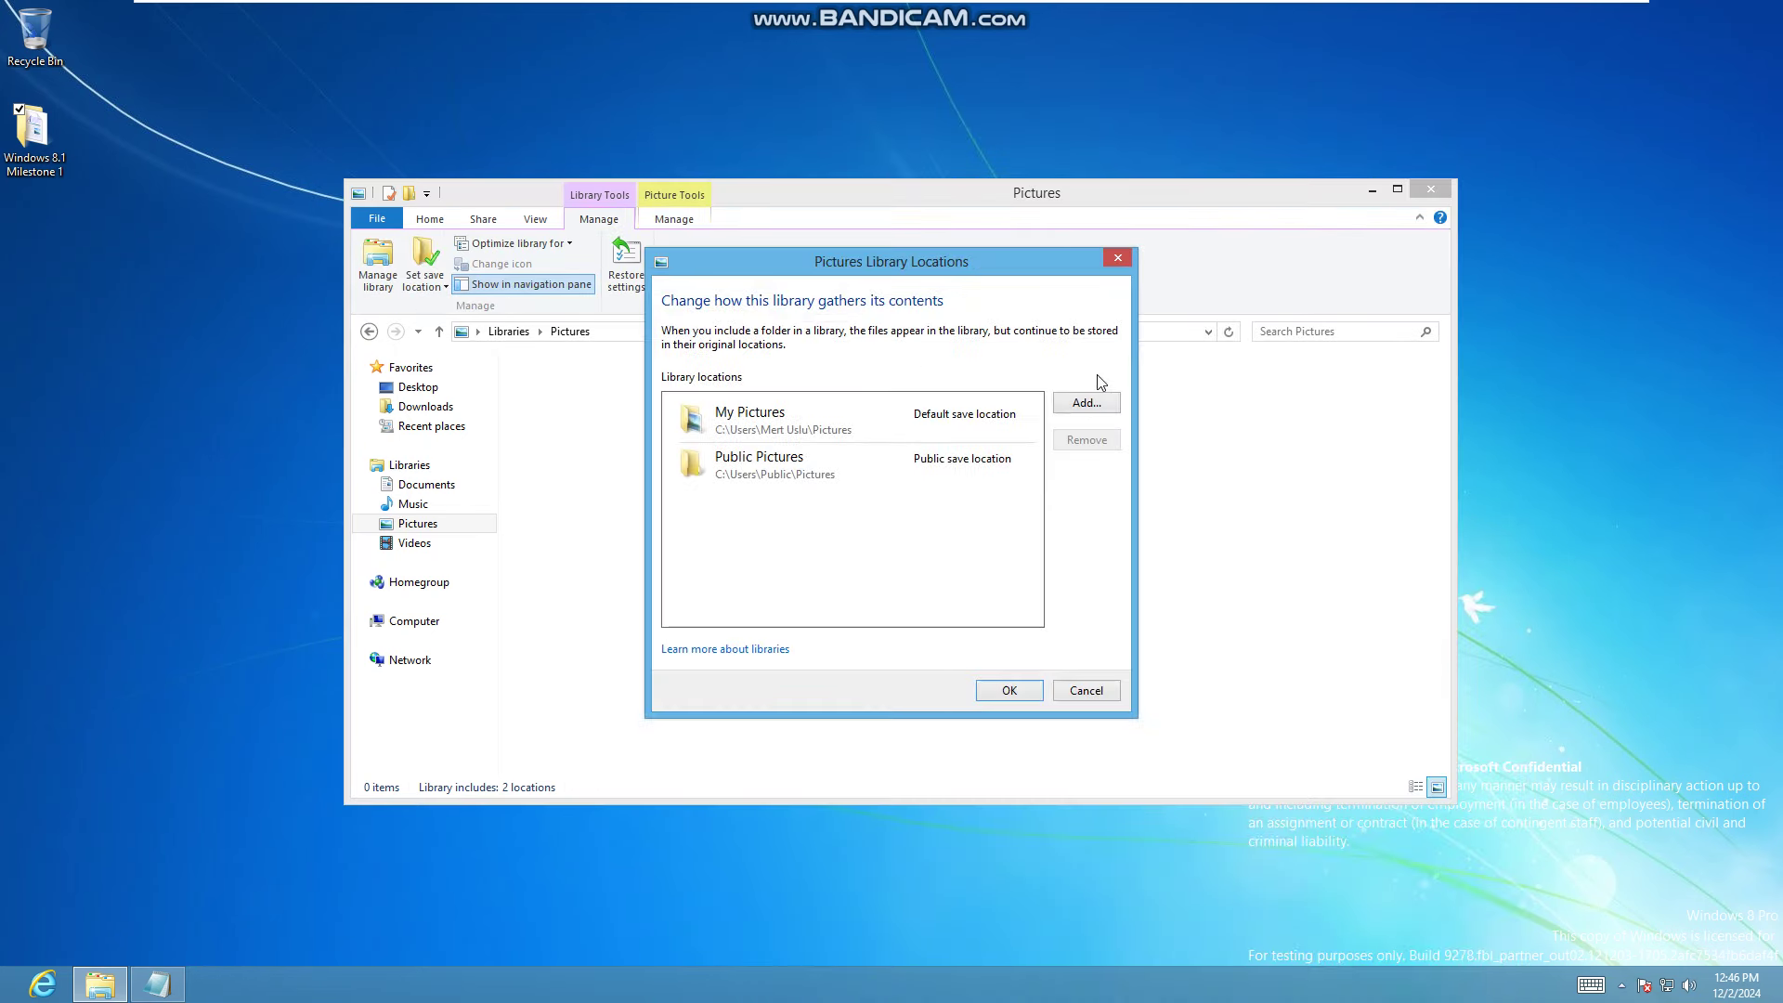
{"action": "left_click", "coordinate": [1085, 403]}
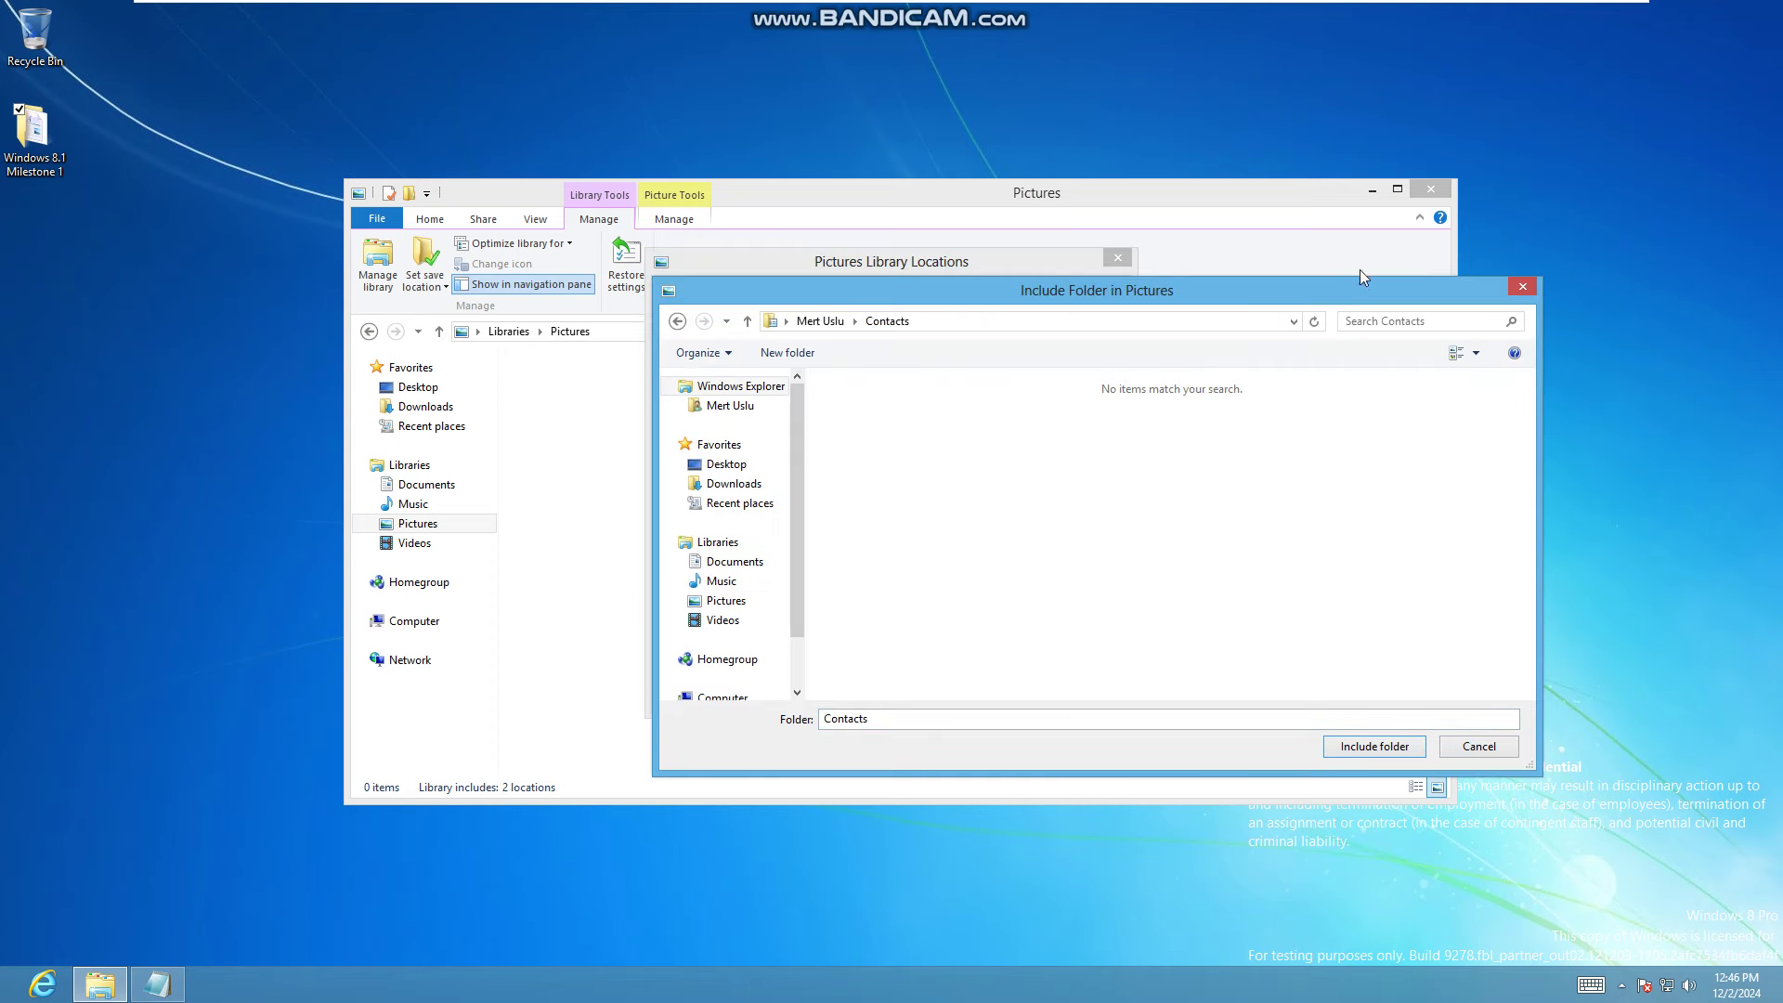
{"action": "left_click", "coordinate": [1522, 289]}
{"action": "left_click", "coordinate": [1119, 258]}
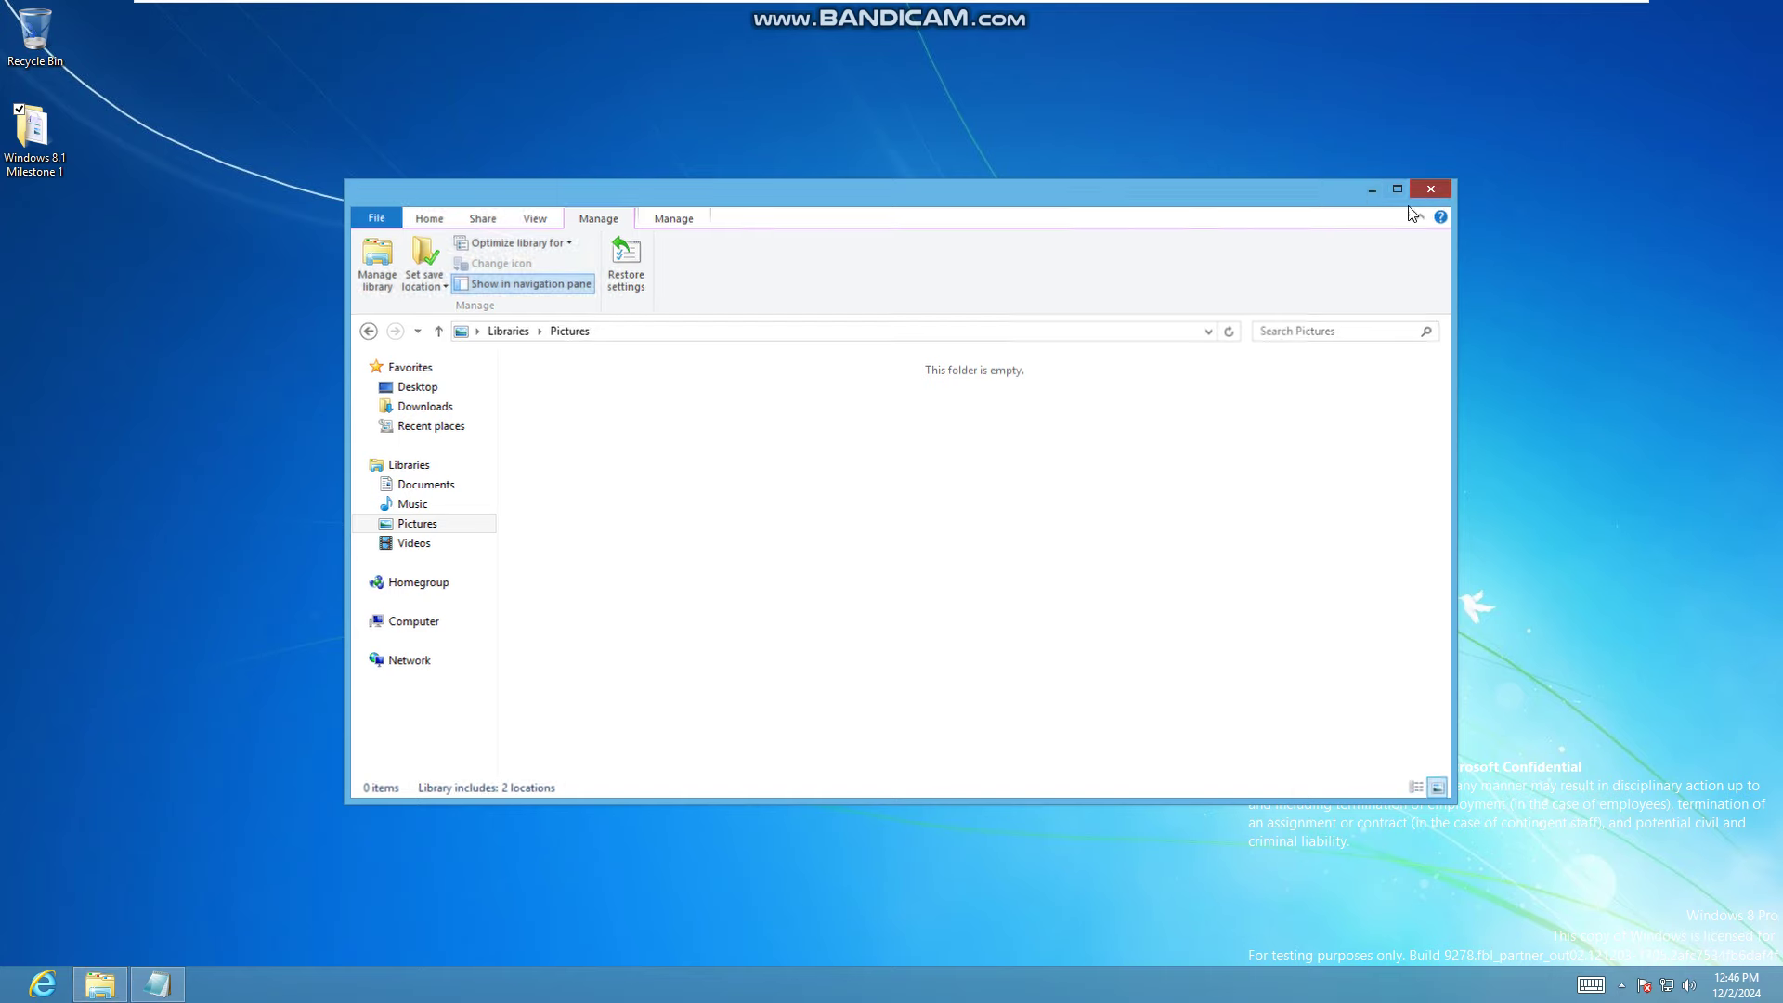
{"action": "left_click", "coordinate": [1367, 190]}
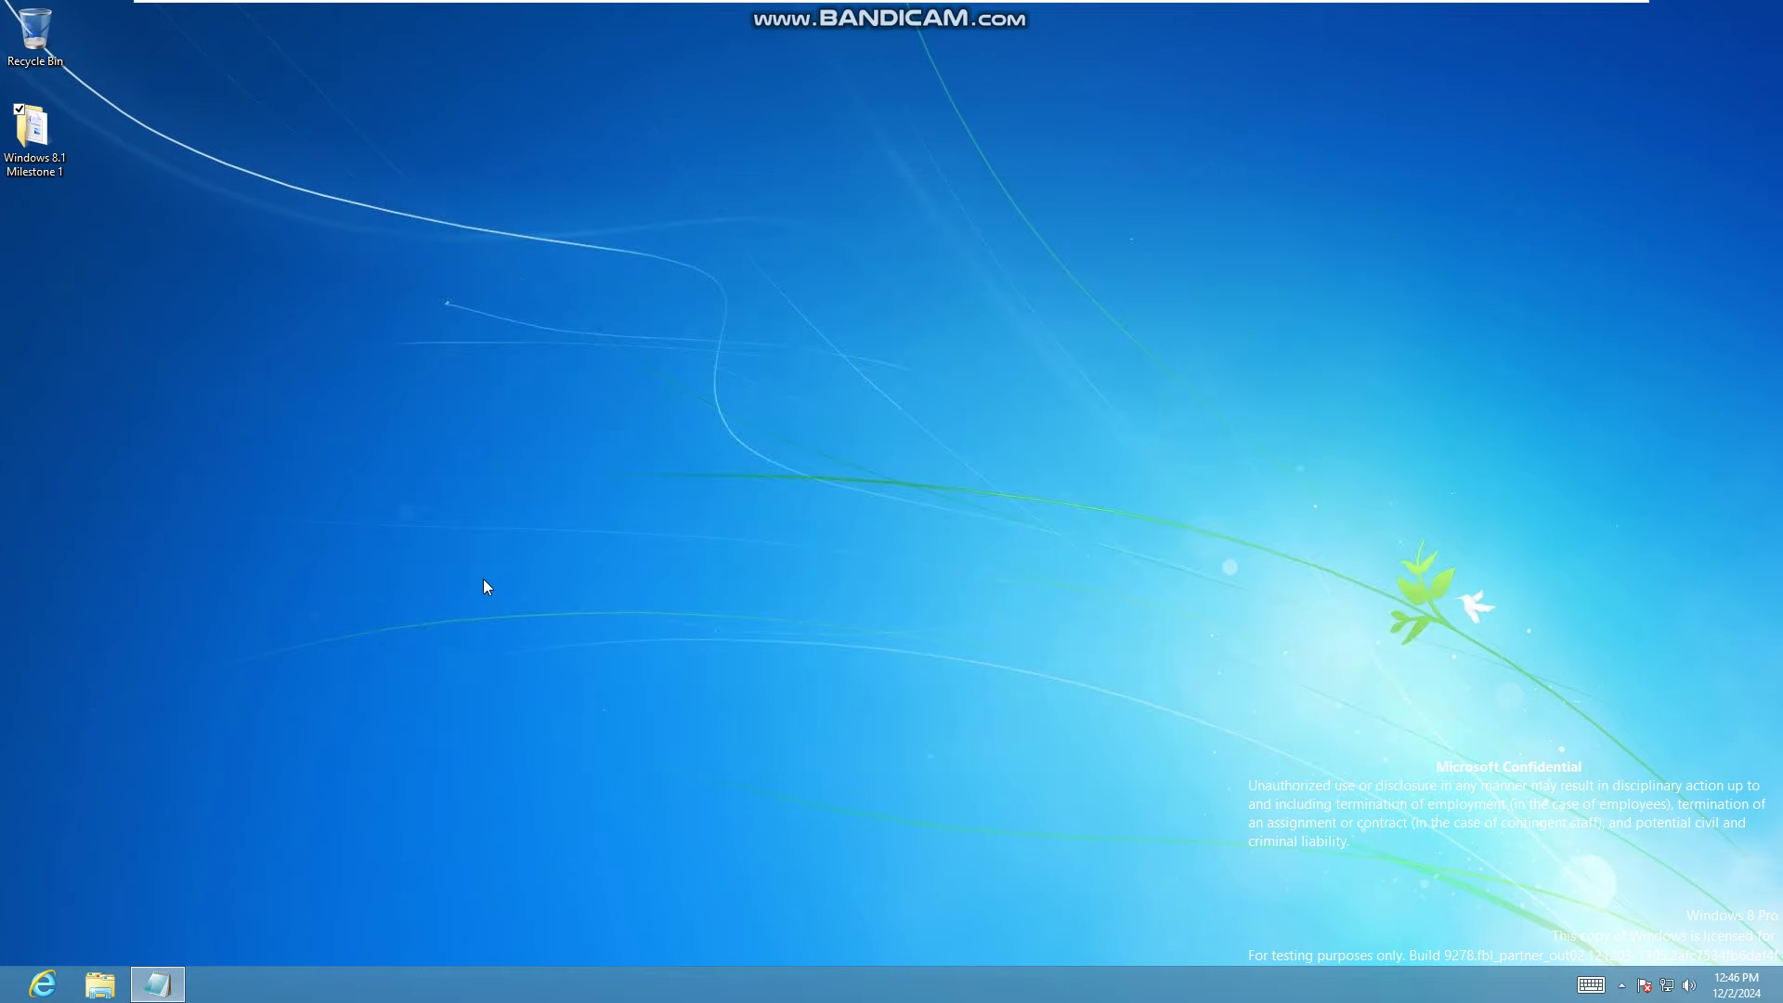
Launch Sticky Notes from the full list of installed apps.
{"action": "key", "text": "super"}
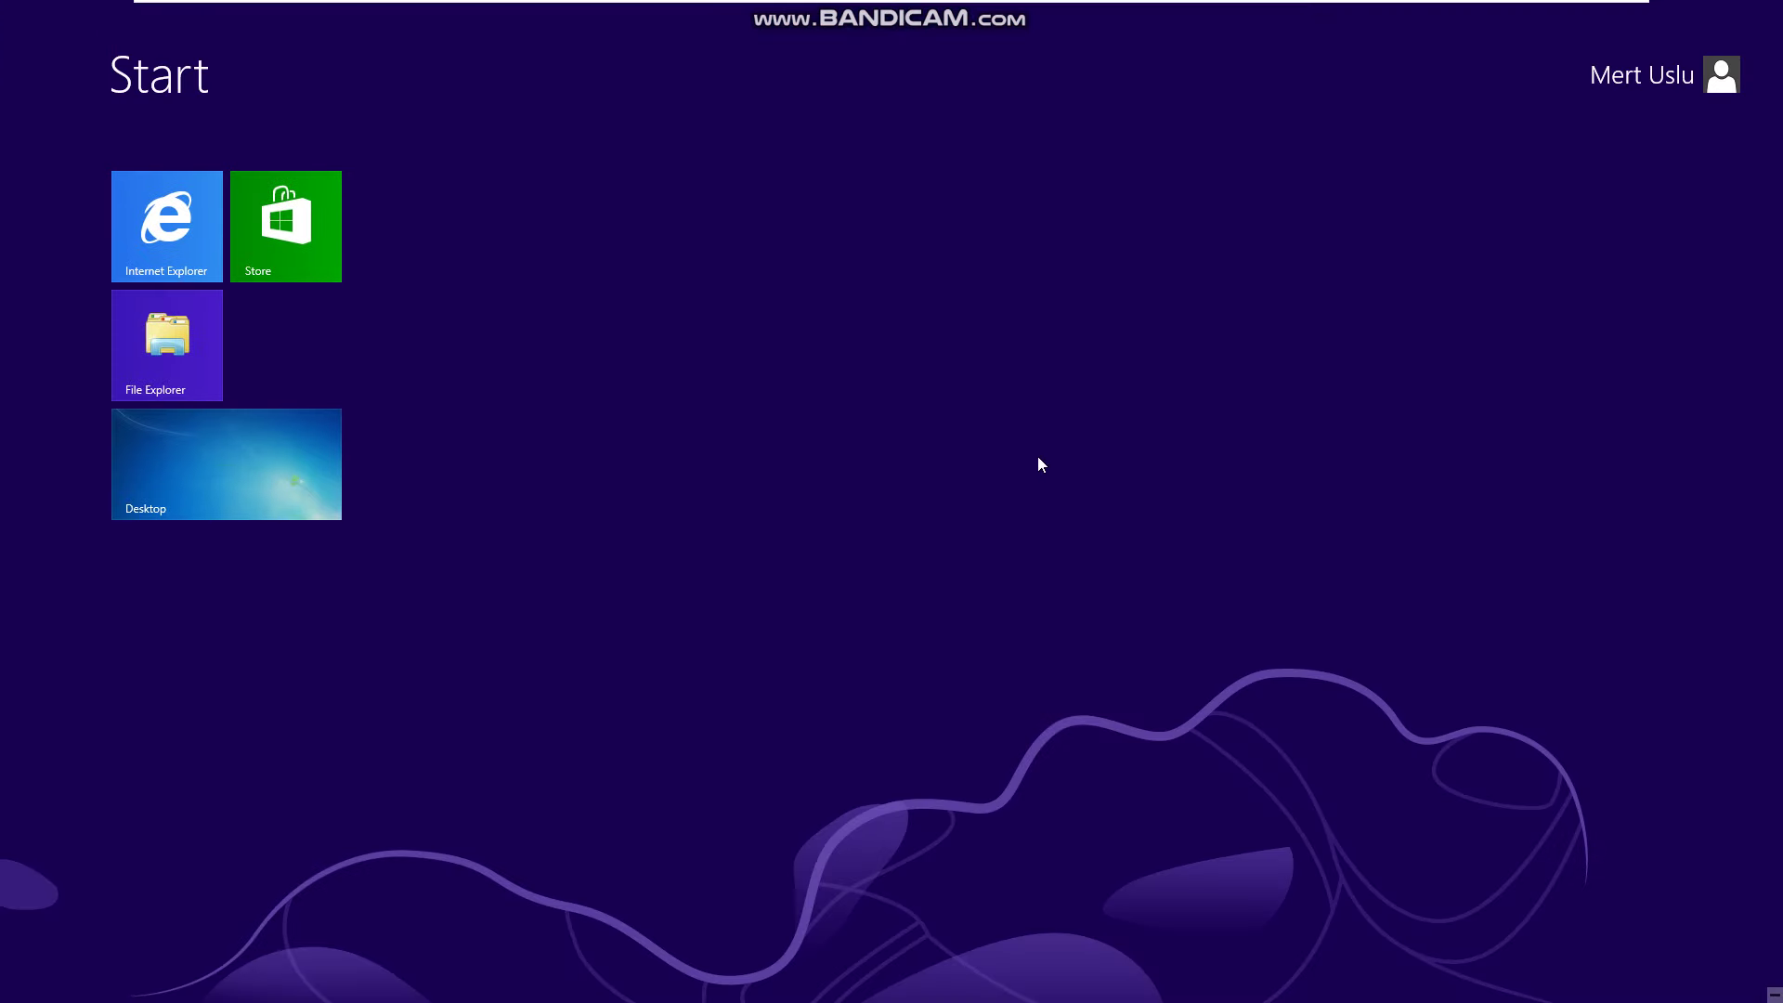
{"action": "left_click", "coordinate": [1713, 339]}
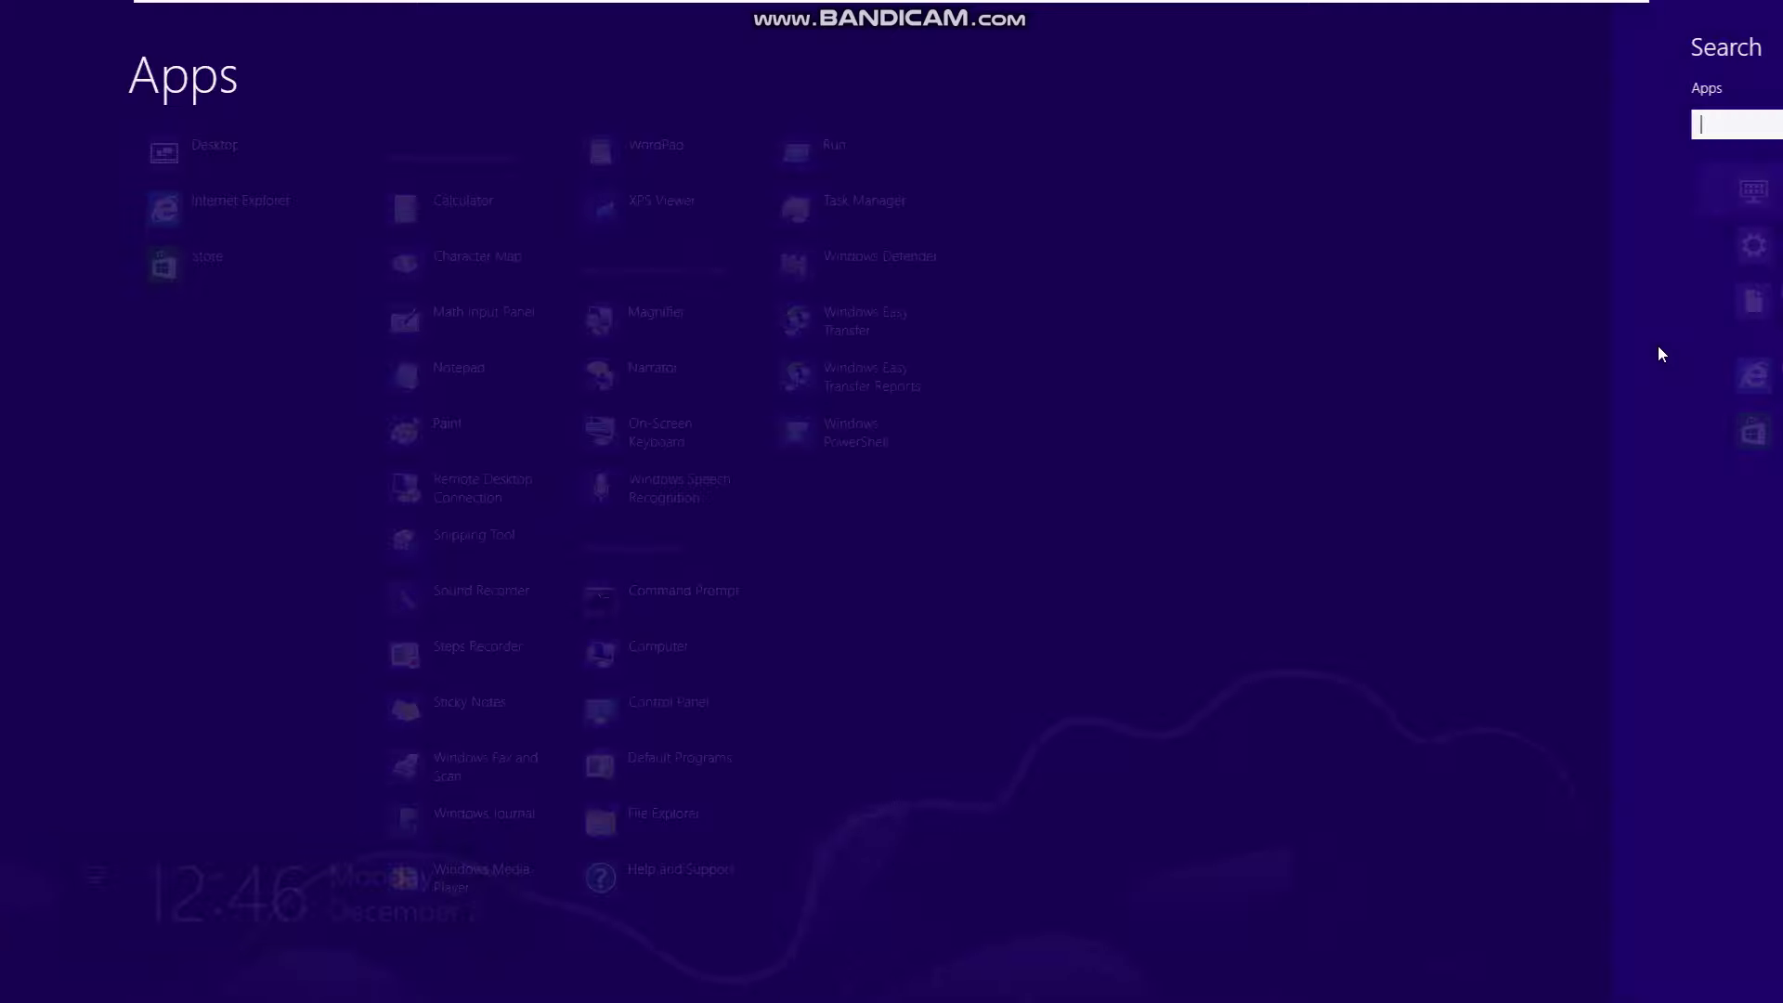
{"action": "left_click", "coordinate": [428, 723]}
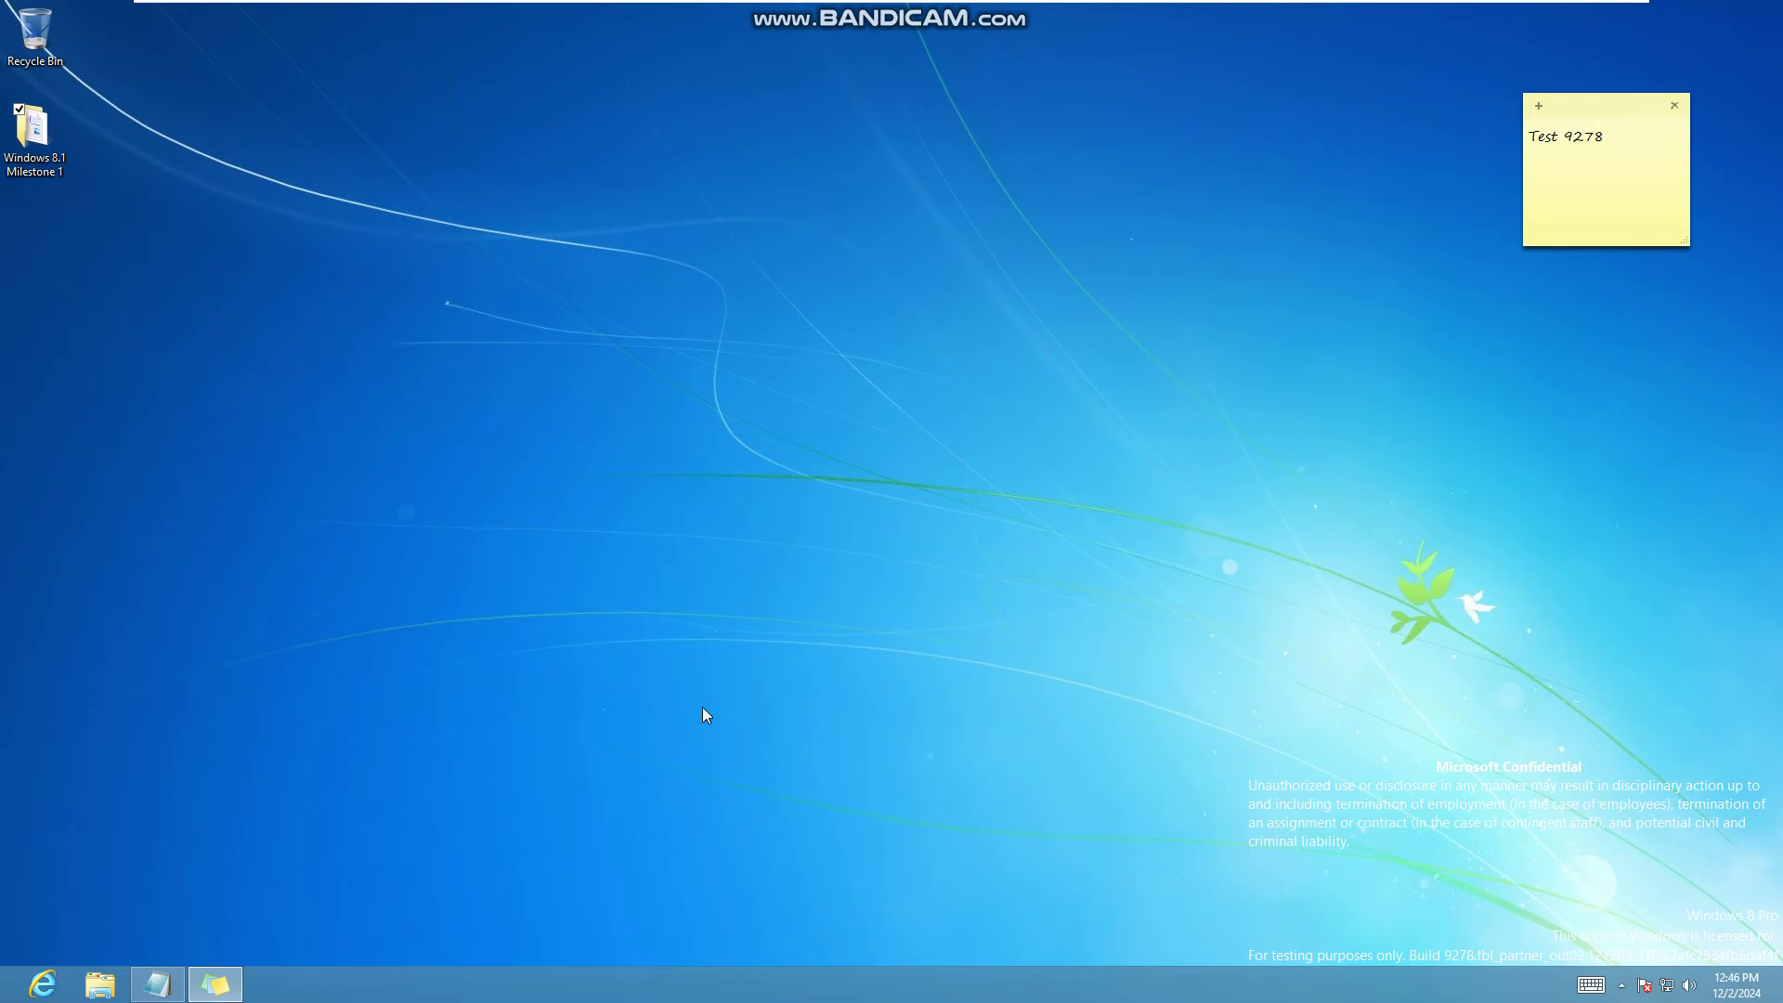
Launch Calculator with the Run command "calc" and multiply two 32-digit numbers made up entirely of nines.
{"action": "key", "text": "super+r"}
{"action": "type", "text": "calc"}
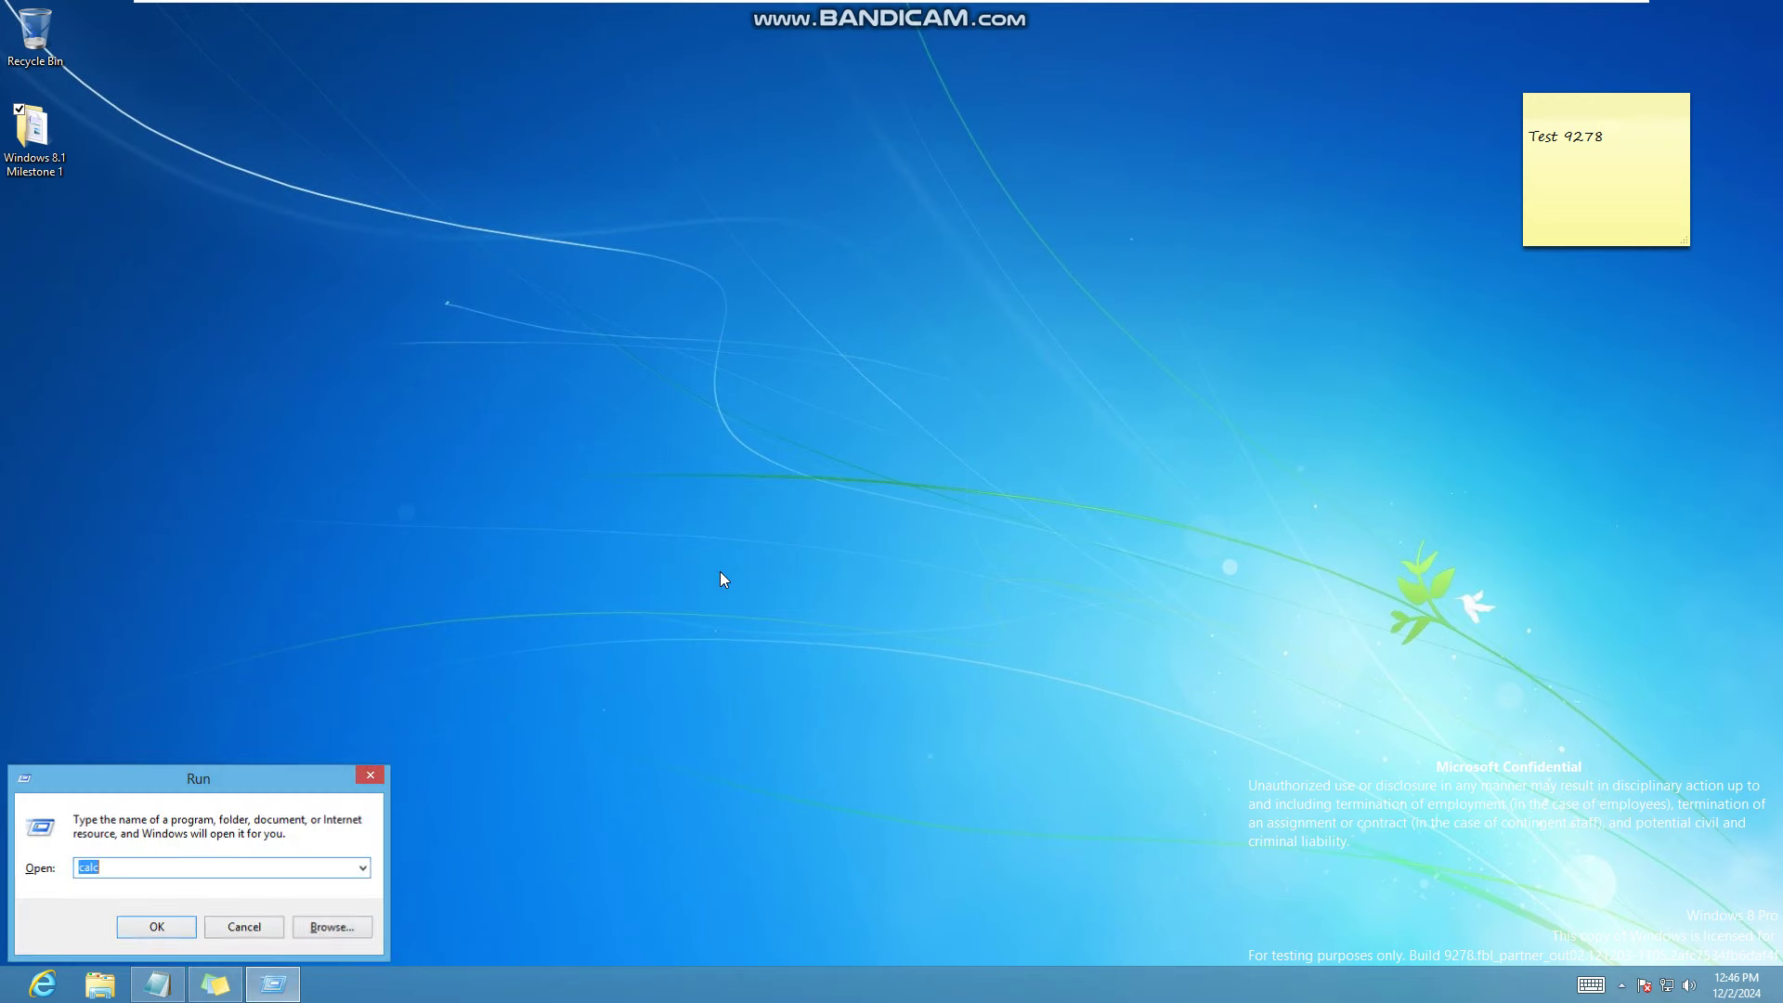
{"action": "key", "text": "Return"}
{"action": "type", "text": "999999999999999999999999999"}
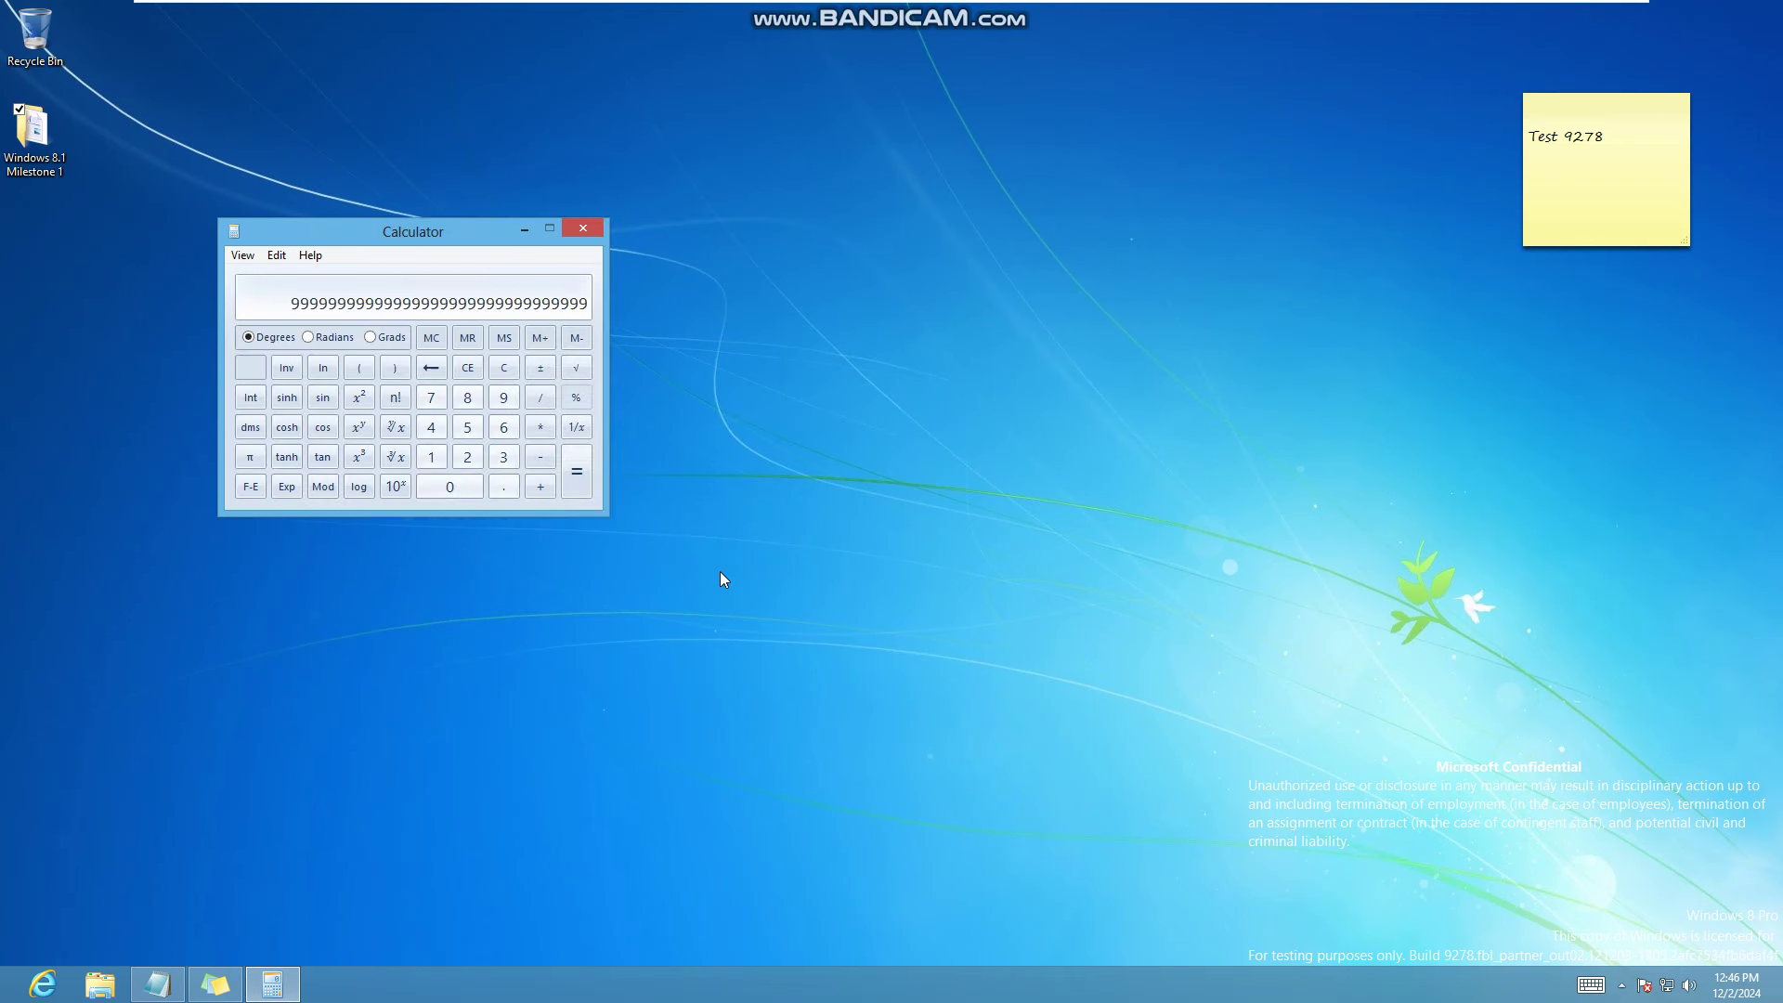
{"action": "key", "text": "asterisk"}
{"action": "type", "text": "99999999999999999999999999999999"}
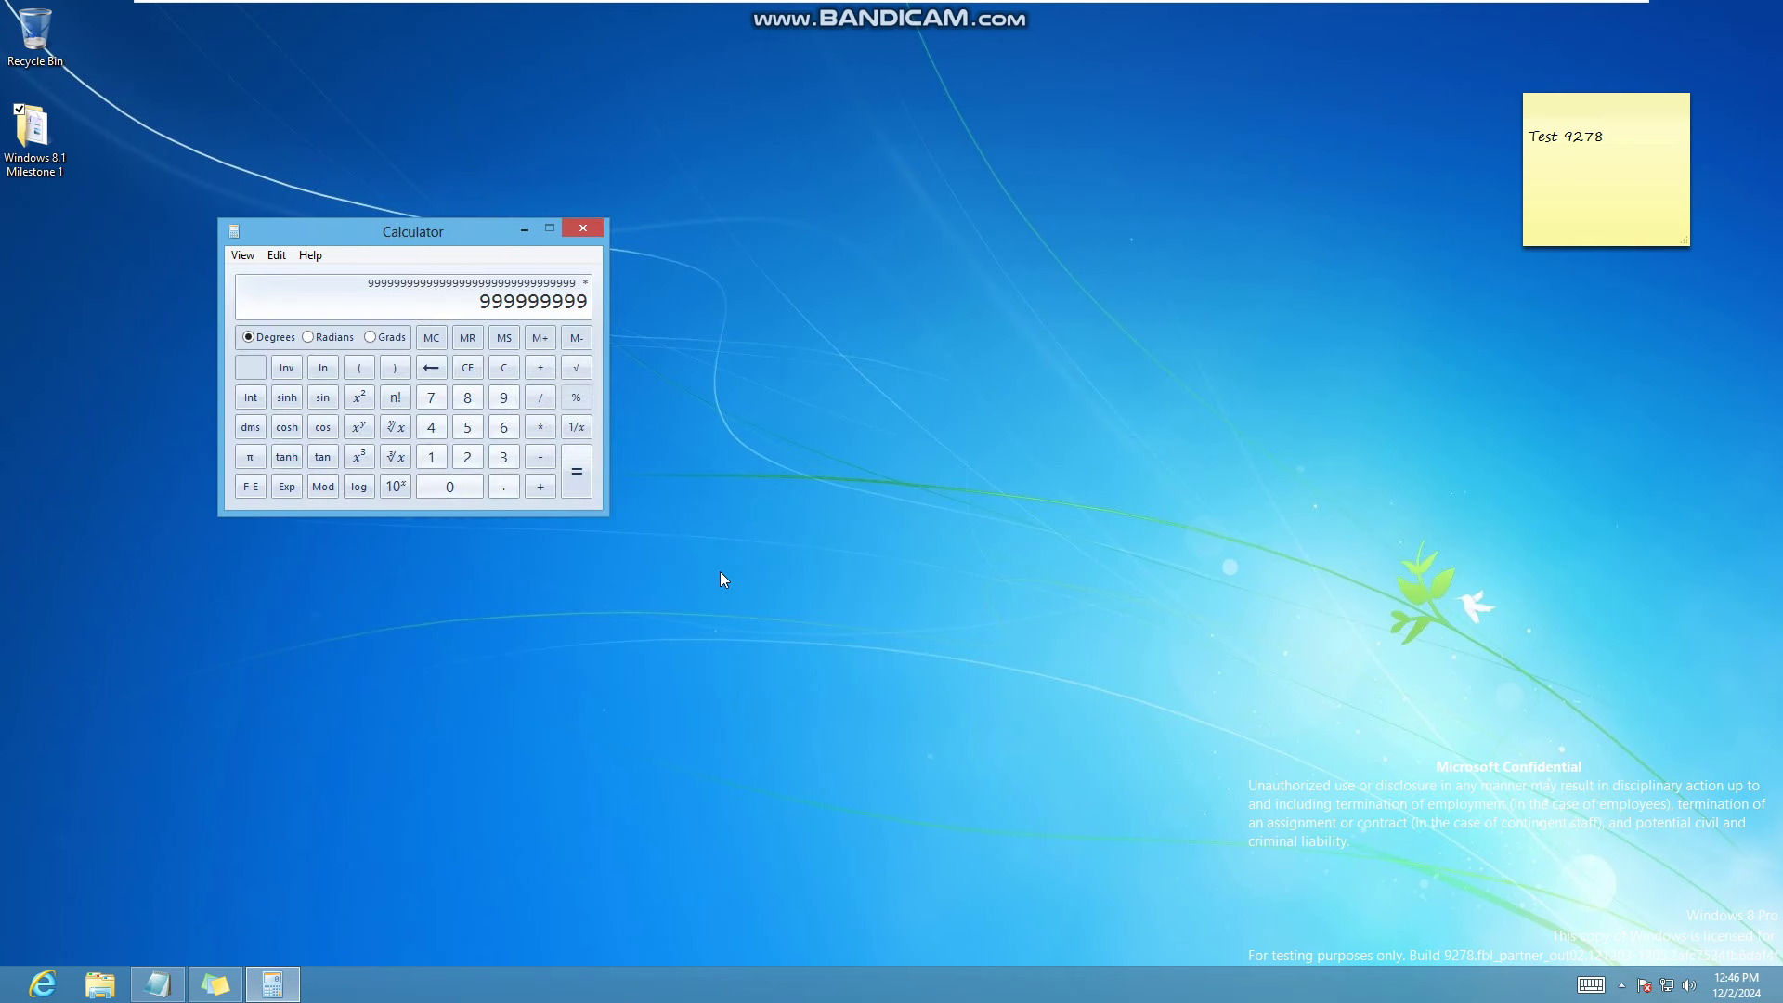
{"action": "key", "text": "Return"}
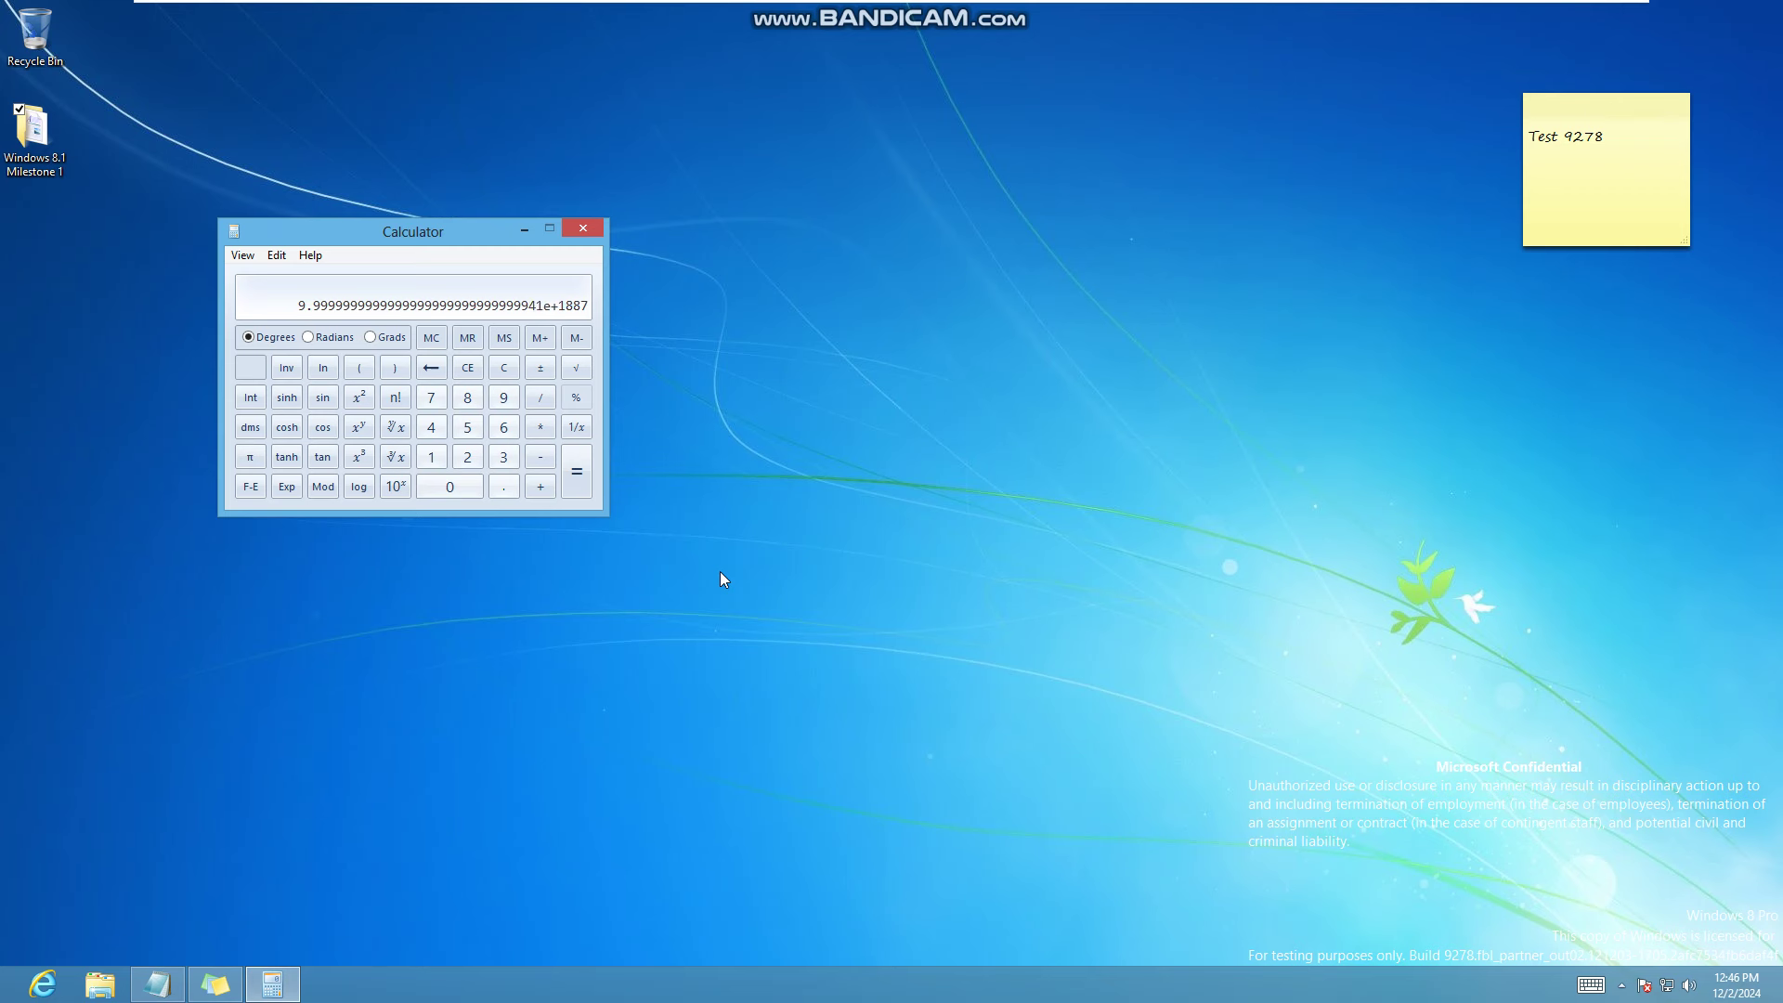
Repeat the multiplication several times, paste the long number of nines, and keep repeating the calculation.
{"action": "key", "text": "Return"}
{"action": "key", "text": "Return"}
{"action": "key", "text": "Return"}
{"action": "key", "text": "ctrl+v"}
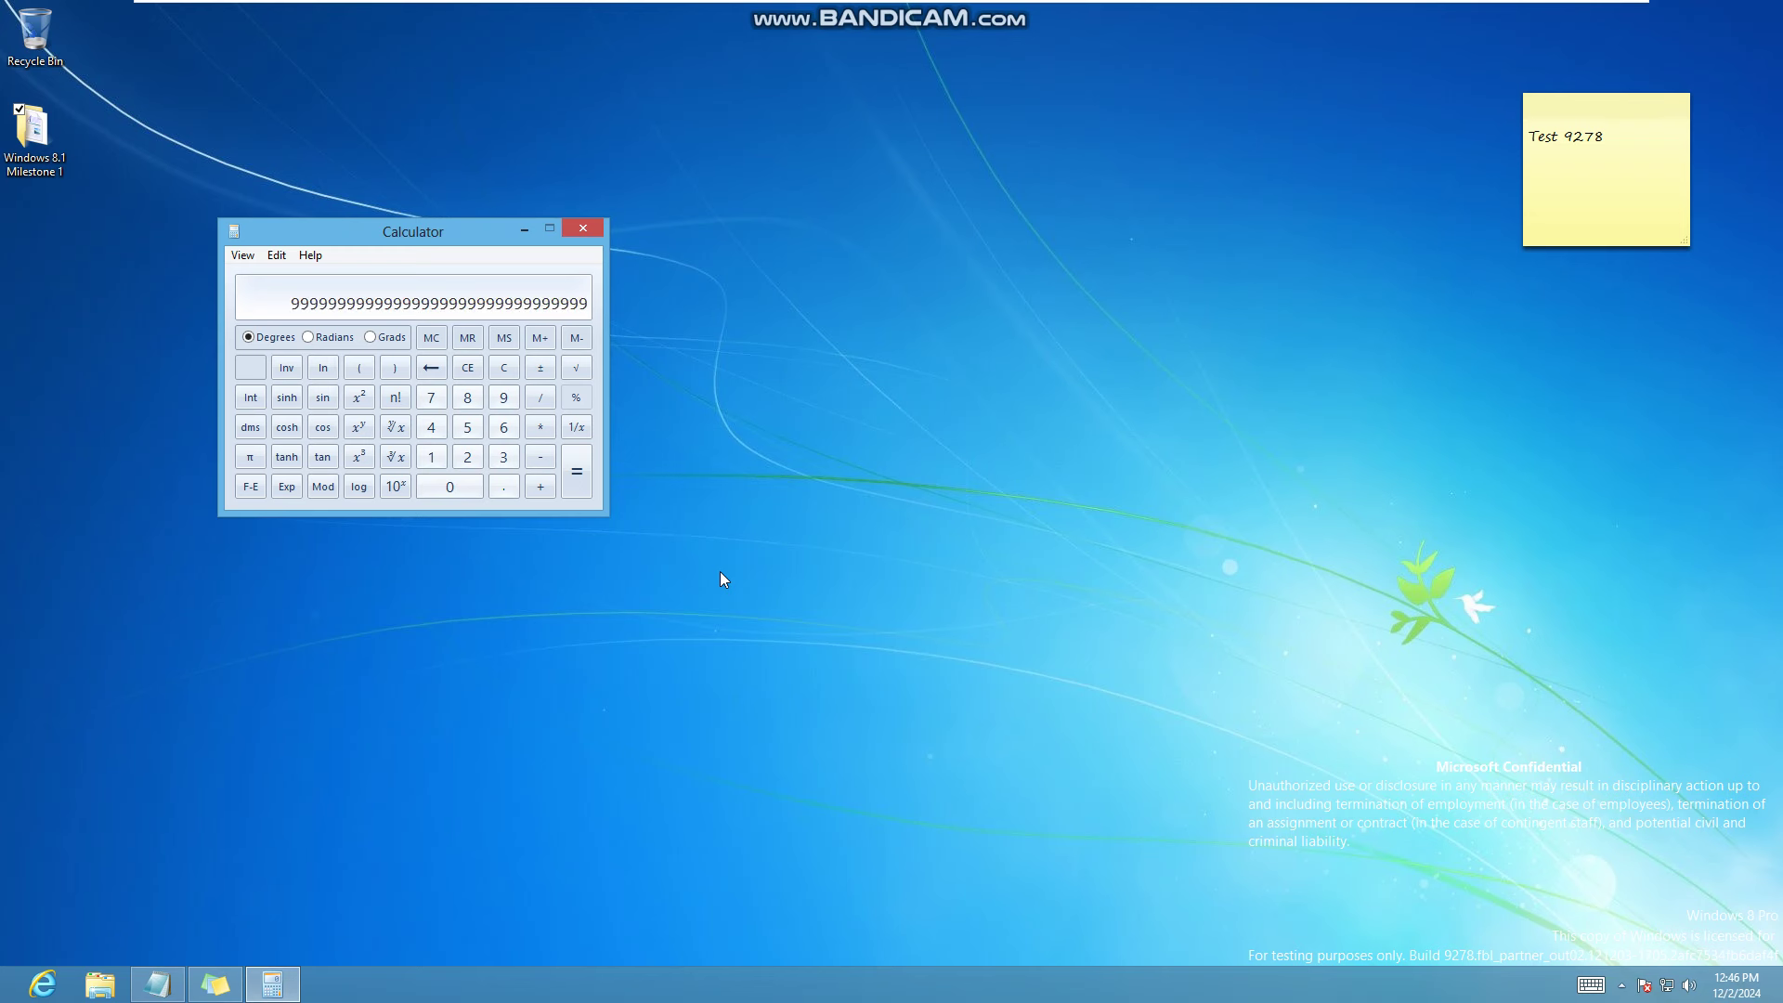
{"action": "key", "text": "Return"}
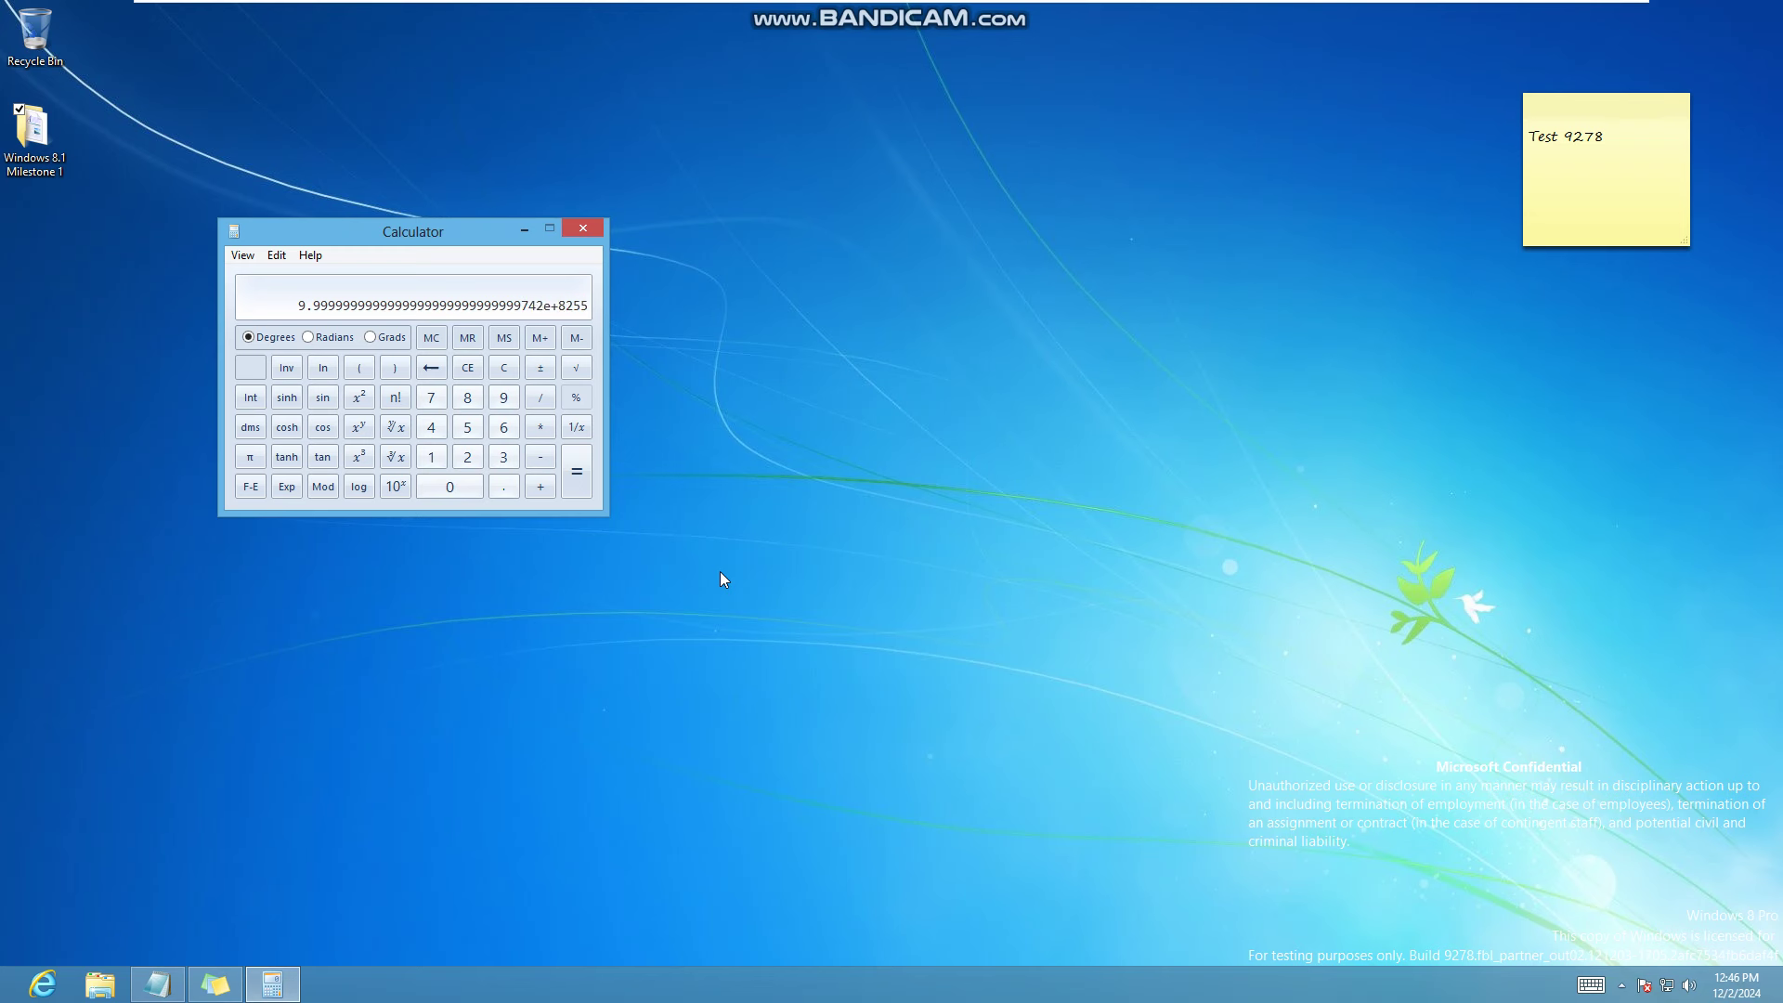
{"action": "key", "text": "Return"}
{"action": "key", "text": "Return"}
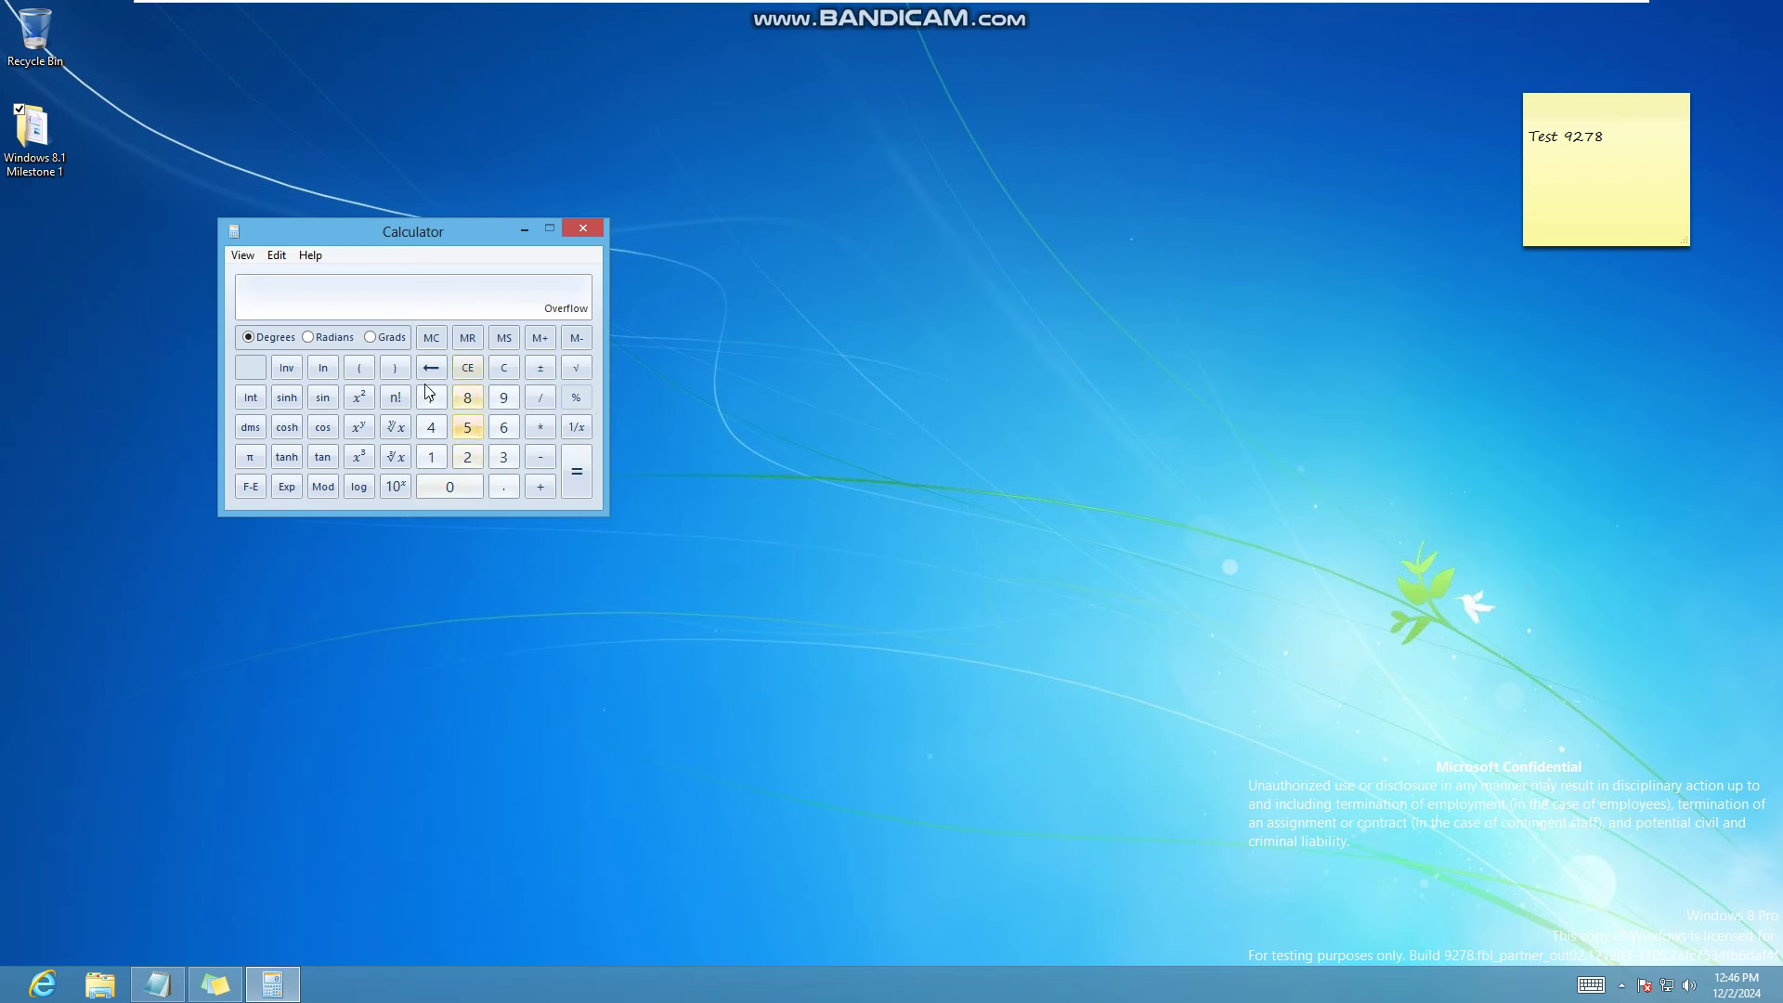
View the About Calculator version information, moving its window aside, and close both it and Calculator.
{"action": "left_click", "coordinate": [310, 254]}
{"action": "left_click", "coordinate": [270, 303]}
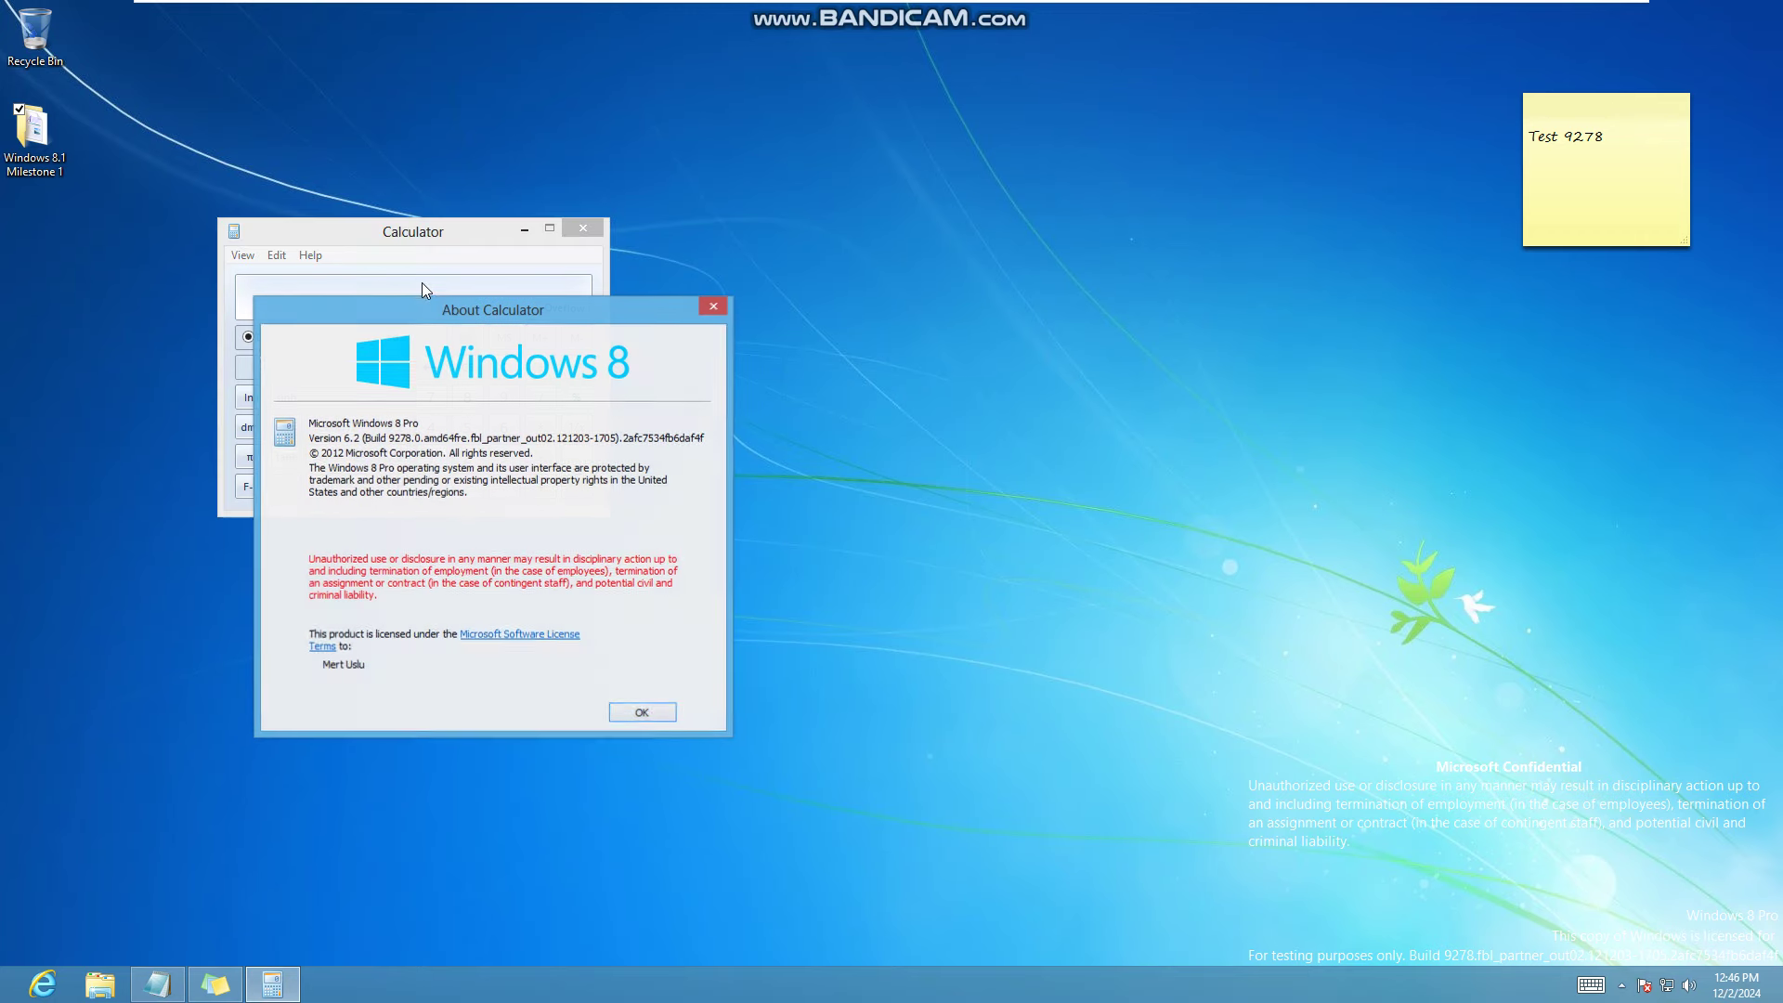
{"action": "left_click_drag", "start_coordinate": [449, 314], "coordinate": [662, 204]}
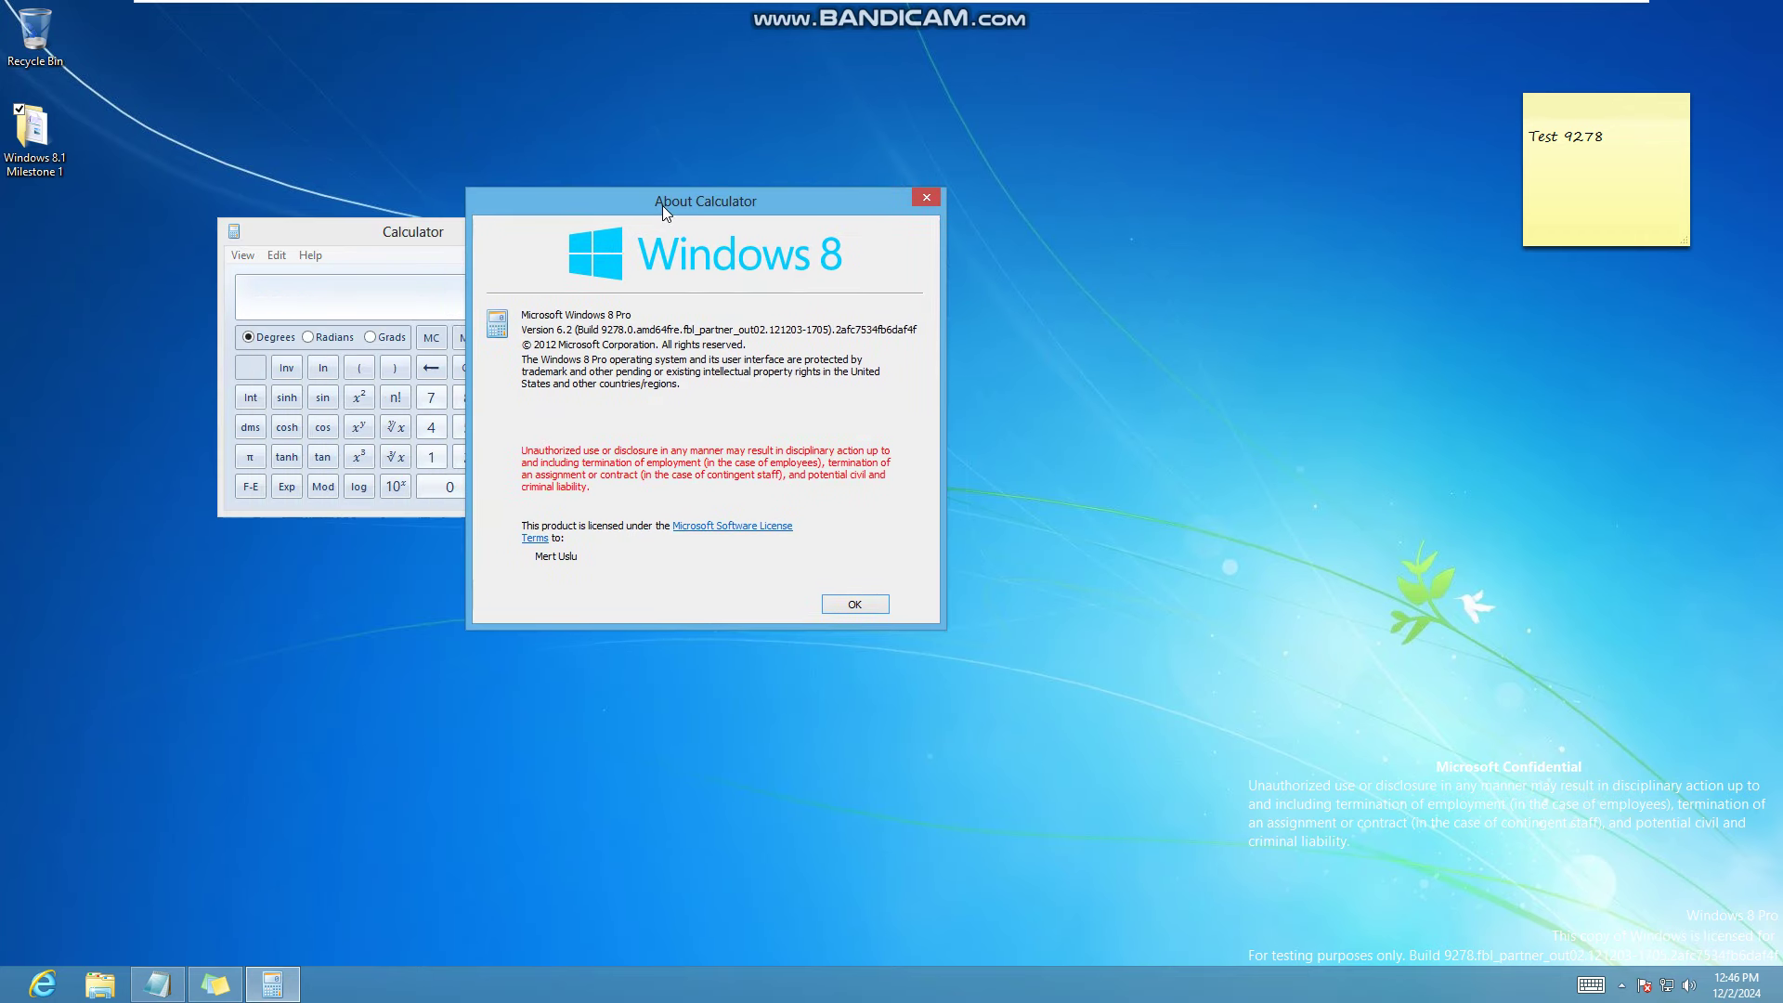
{"action": "left_click", "coordinate": [926, 196]}
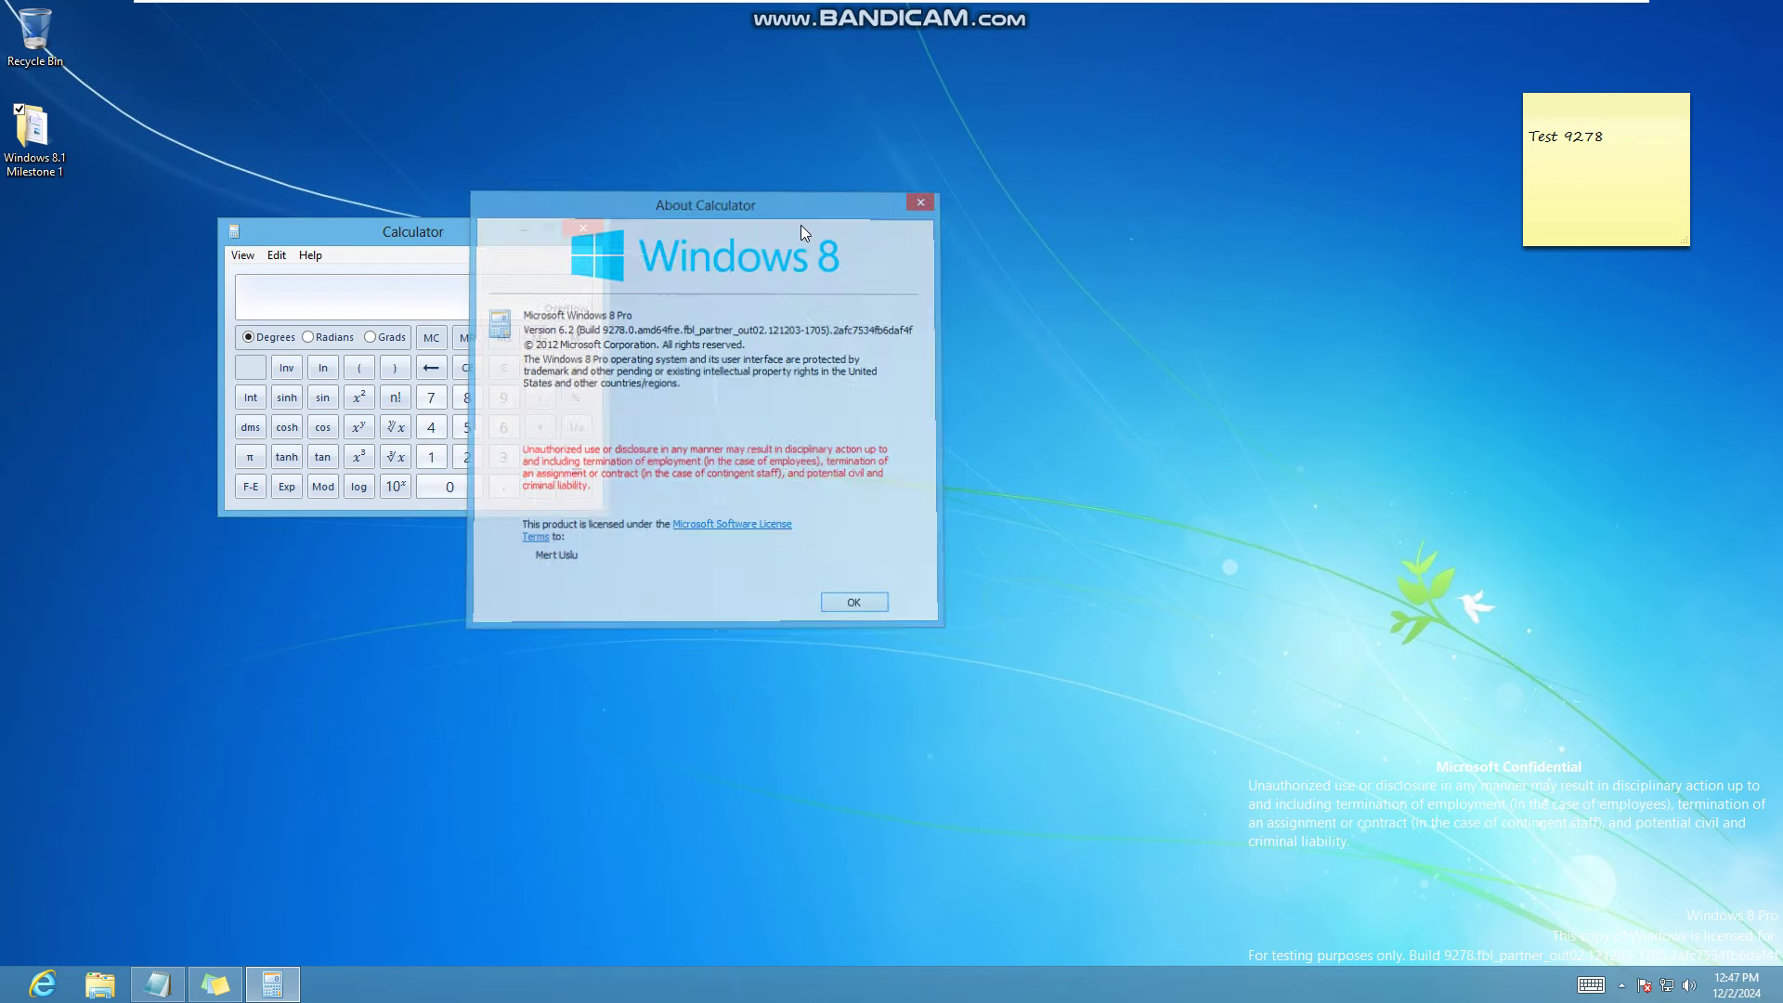
{"action": "left_click", "coordinate": [587, 232]}
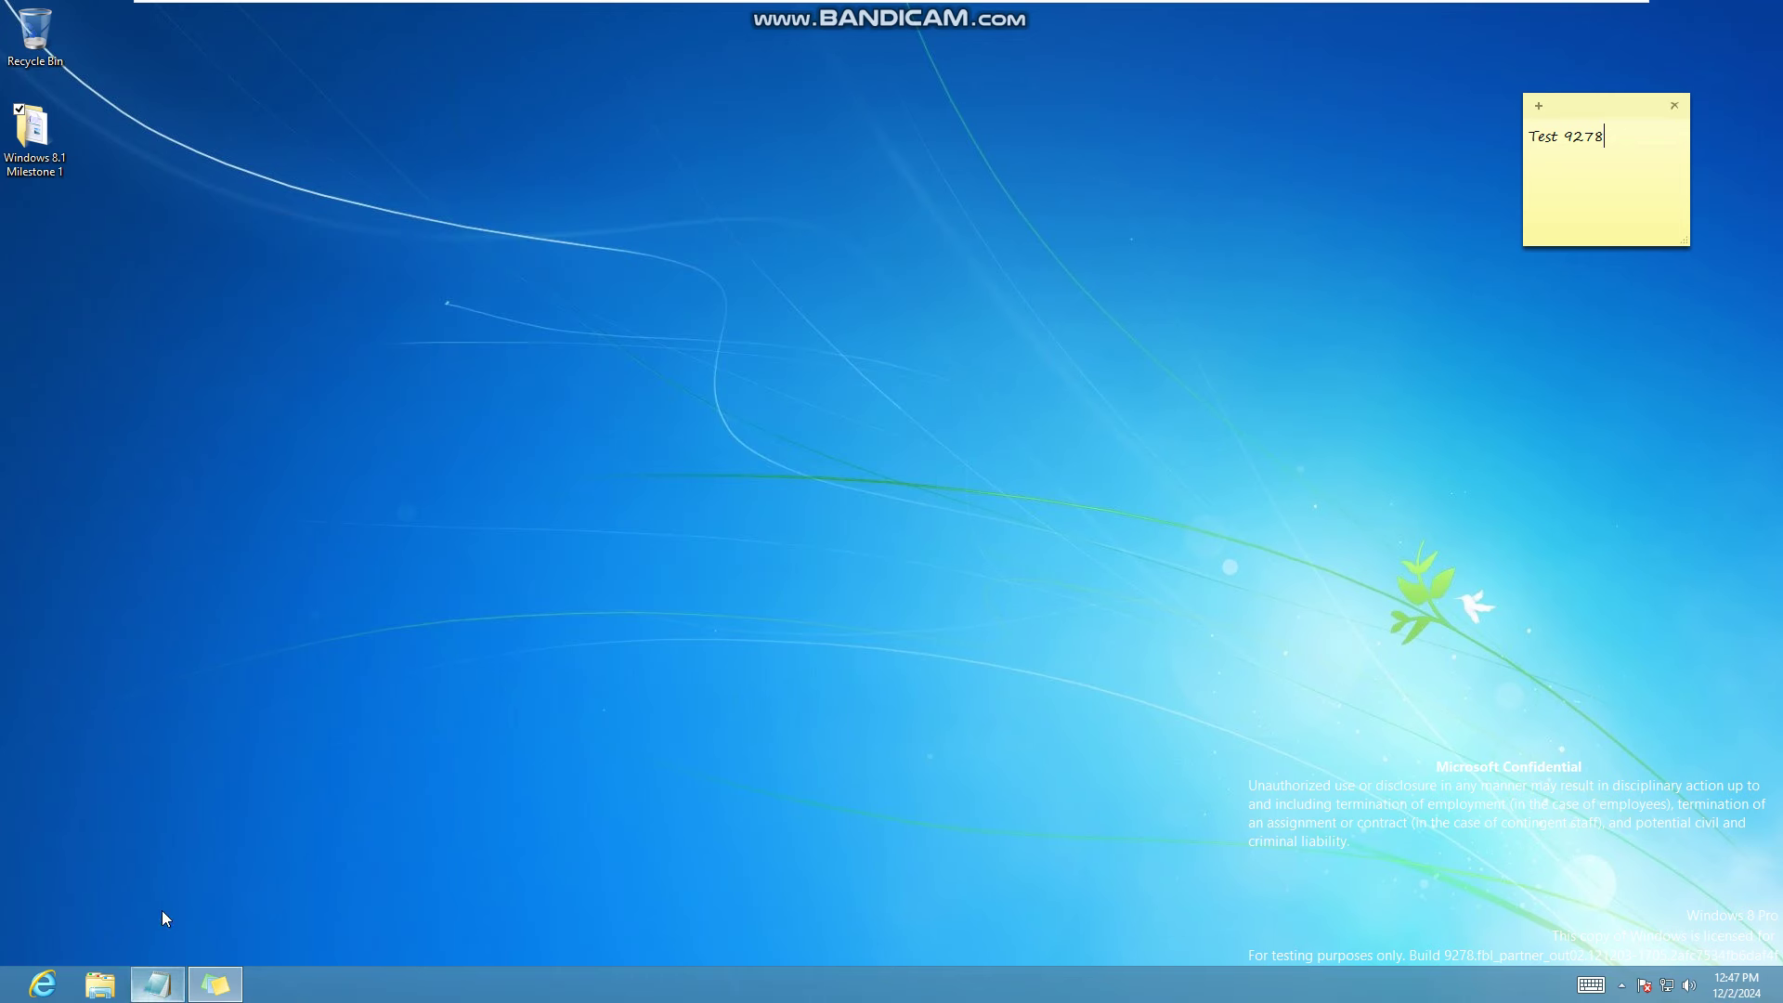
Open the sound settings from desktop Personalization and test the Calendar Reminder and Critical Battery Alarm sounds.
{"action": "right_click", "coordinate": [284, 759]}
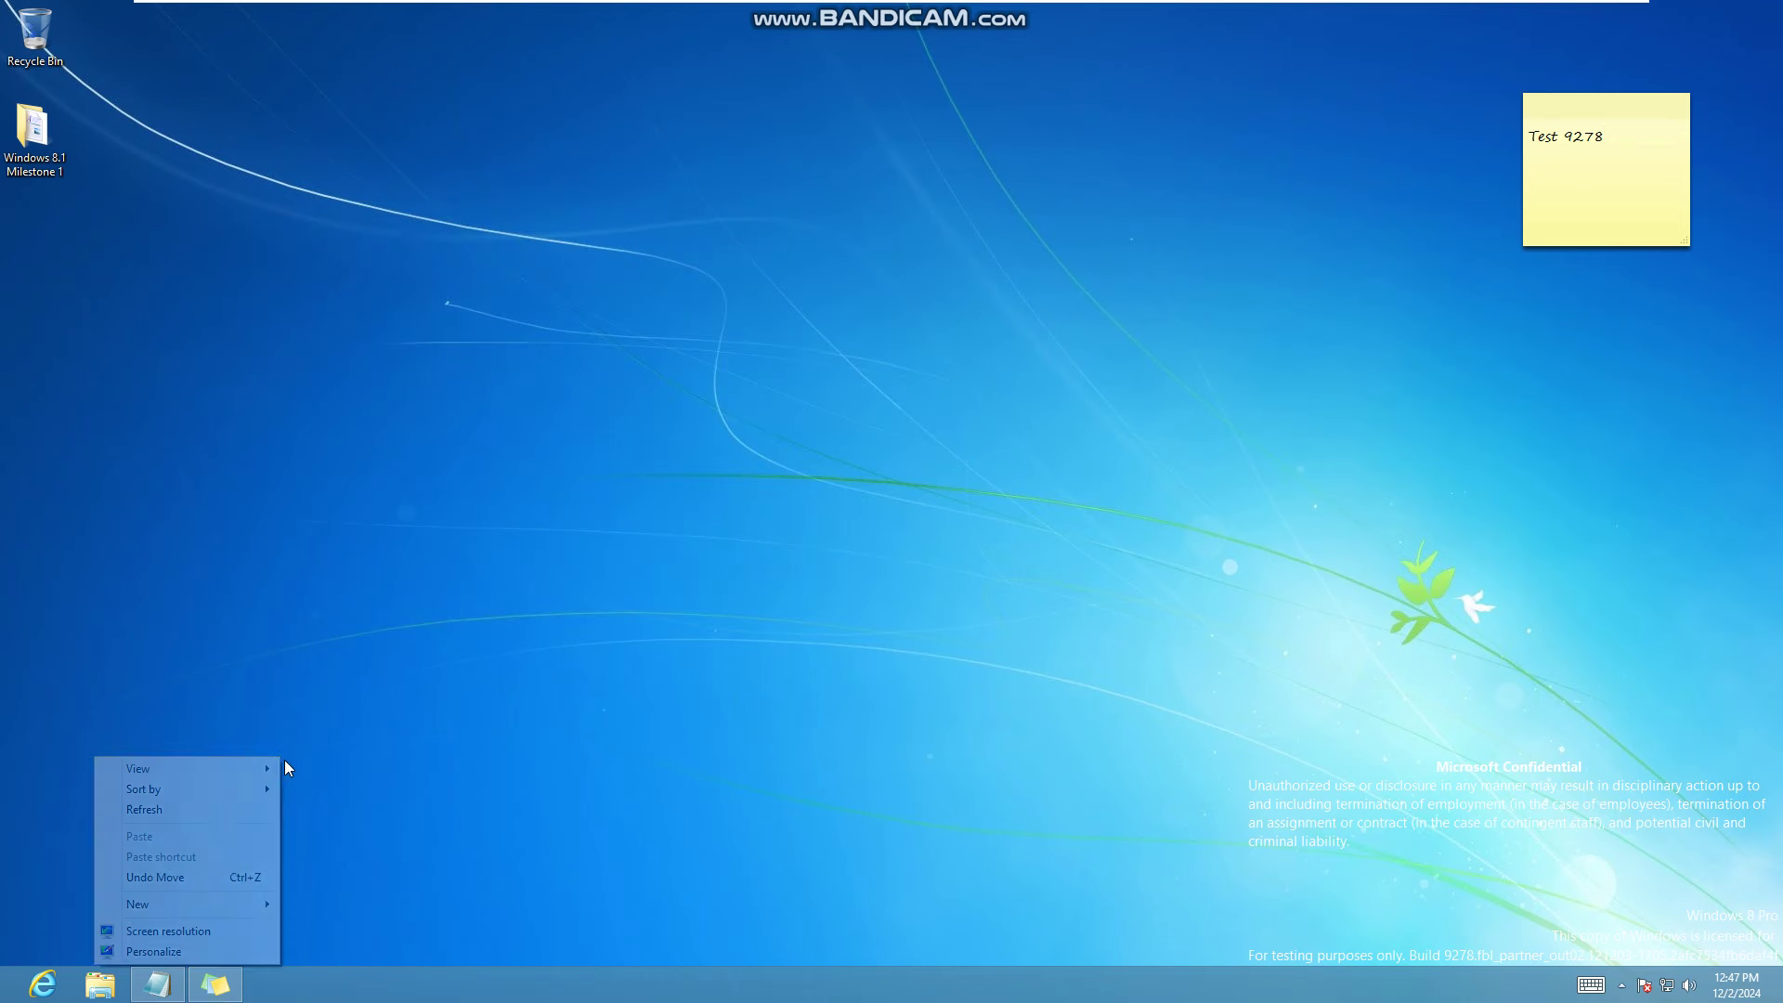
{"action": "left_click", "coordinate": [230, 946]}
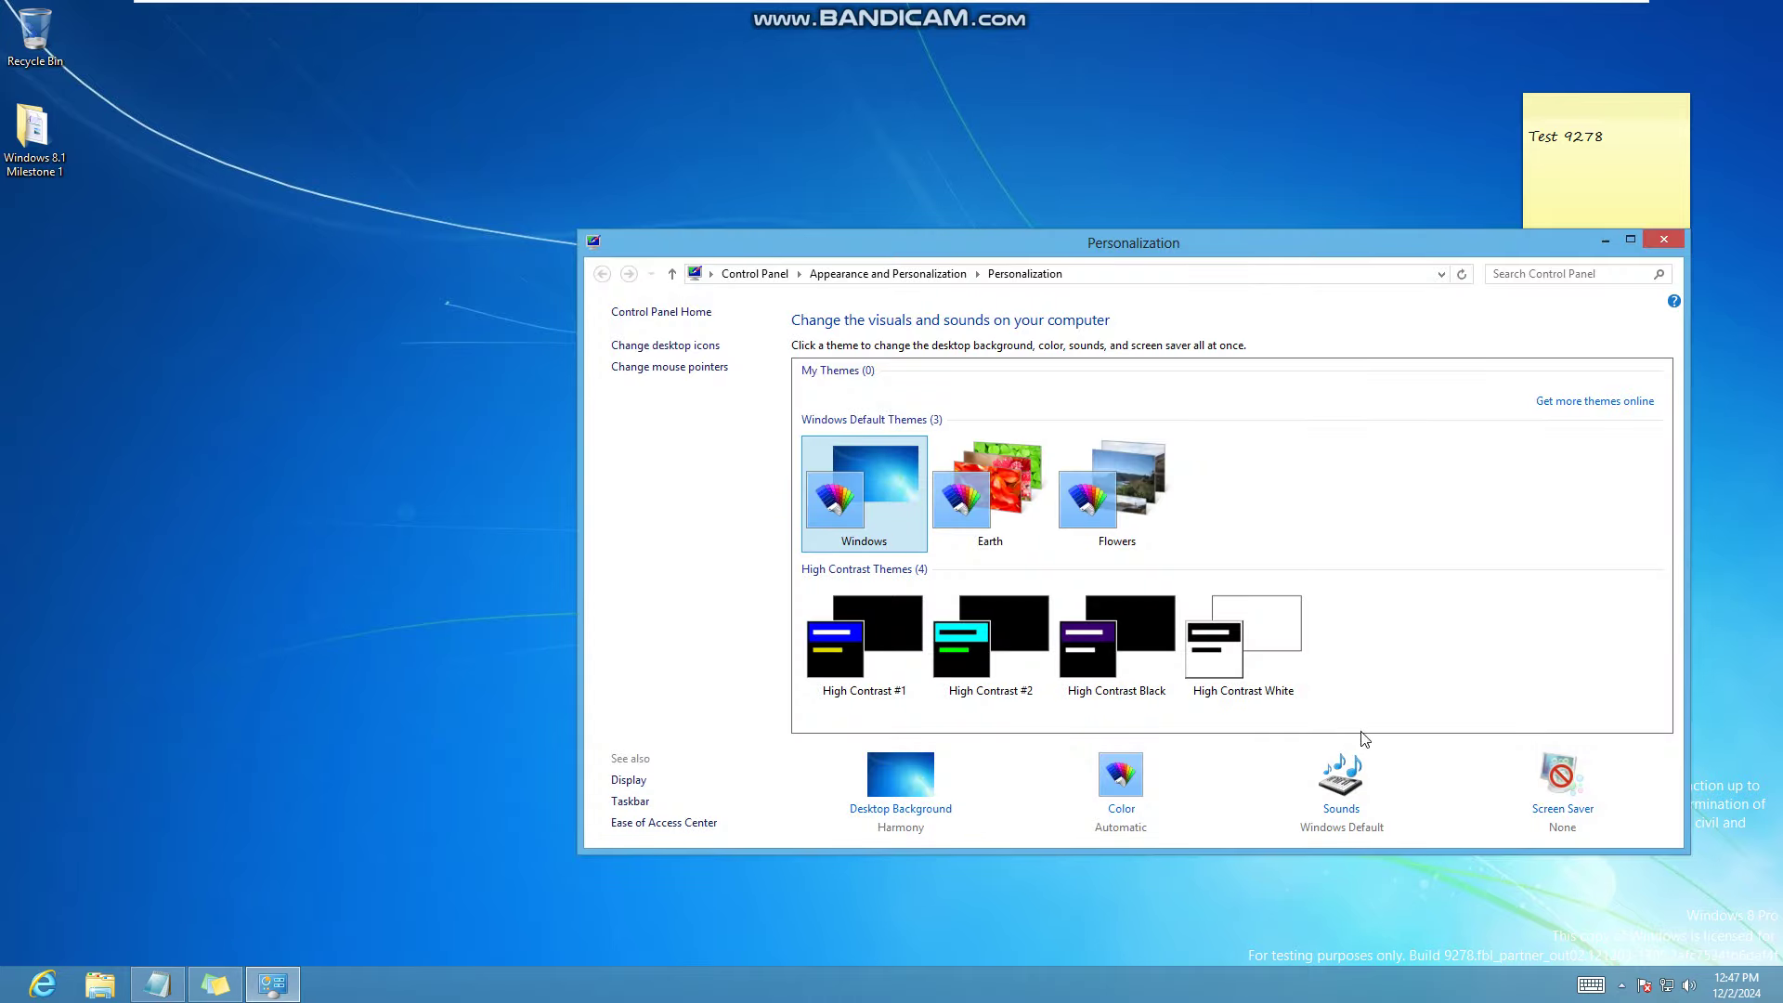
{"action": "left_click", "coordinate": [1342, 776]}
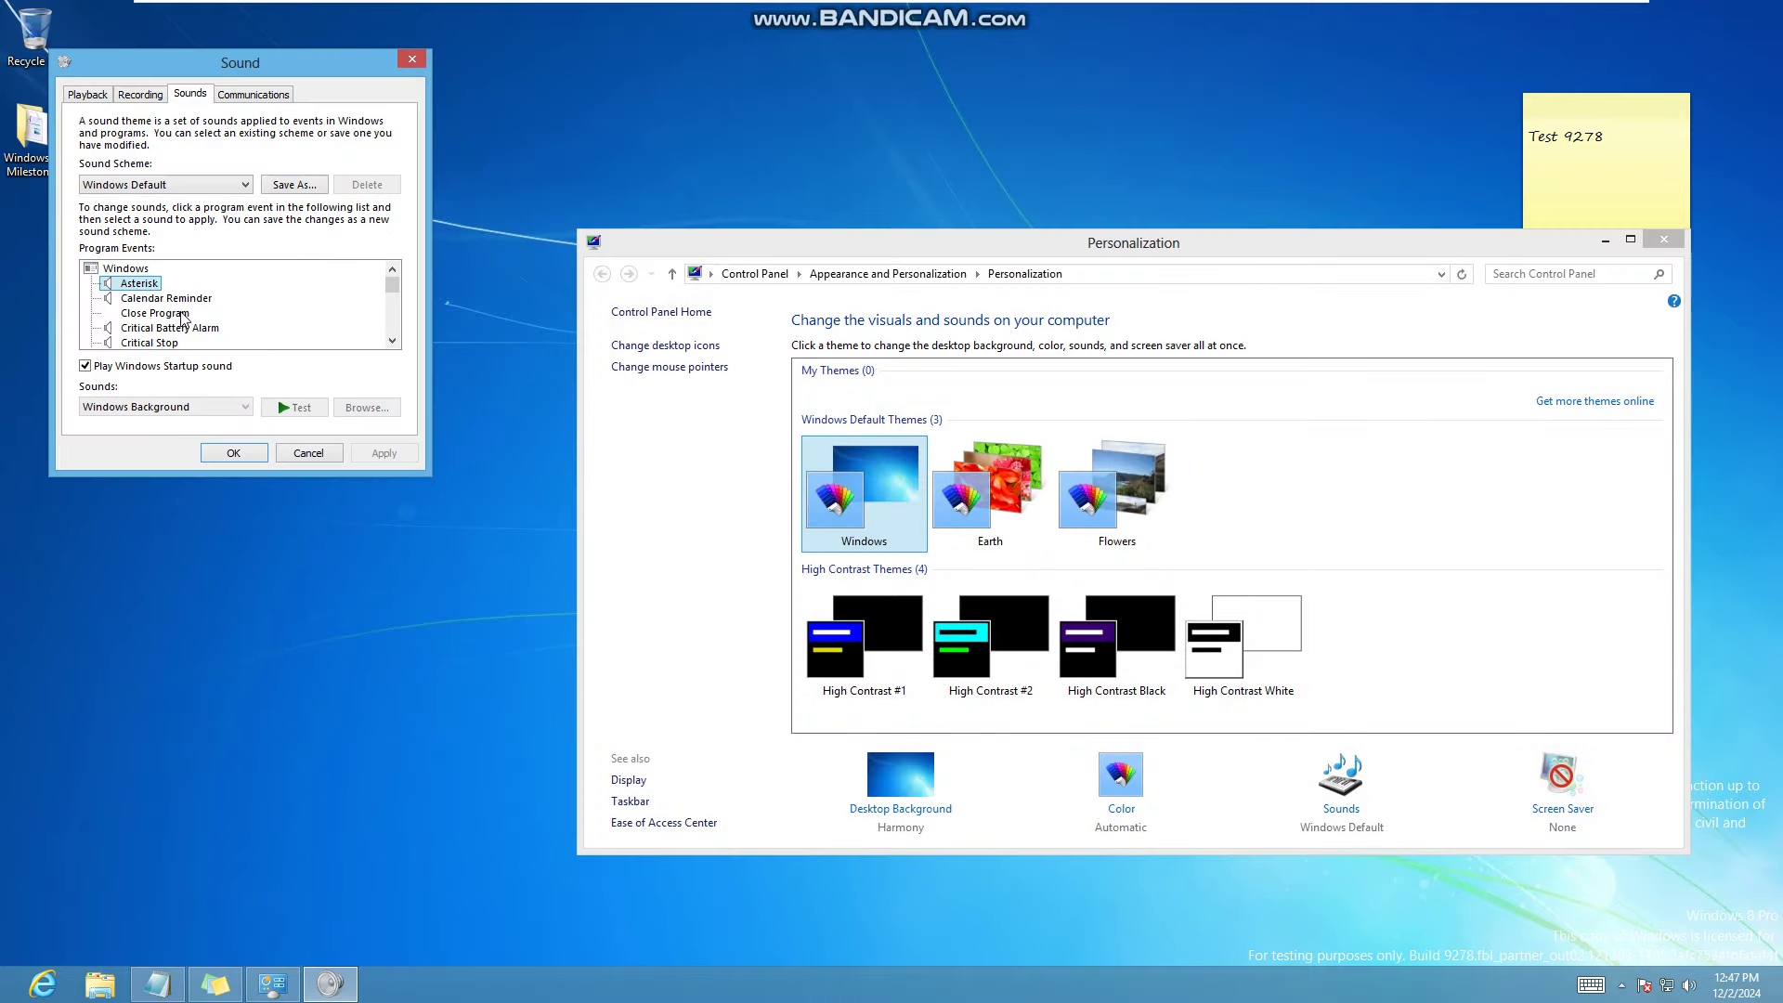
{"action": "key", "text": "Down"}
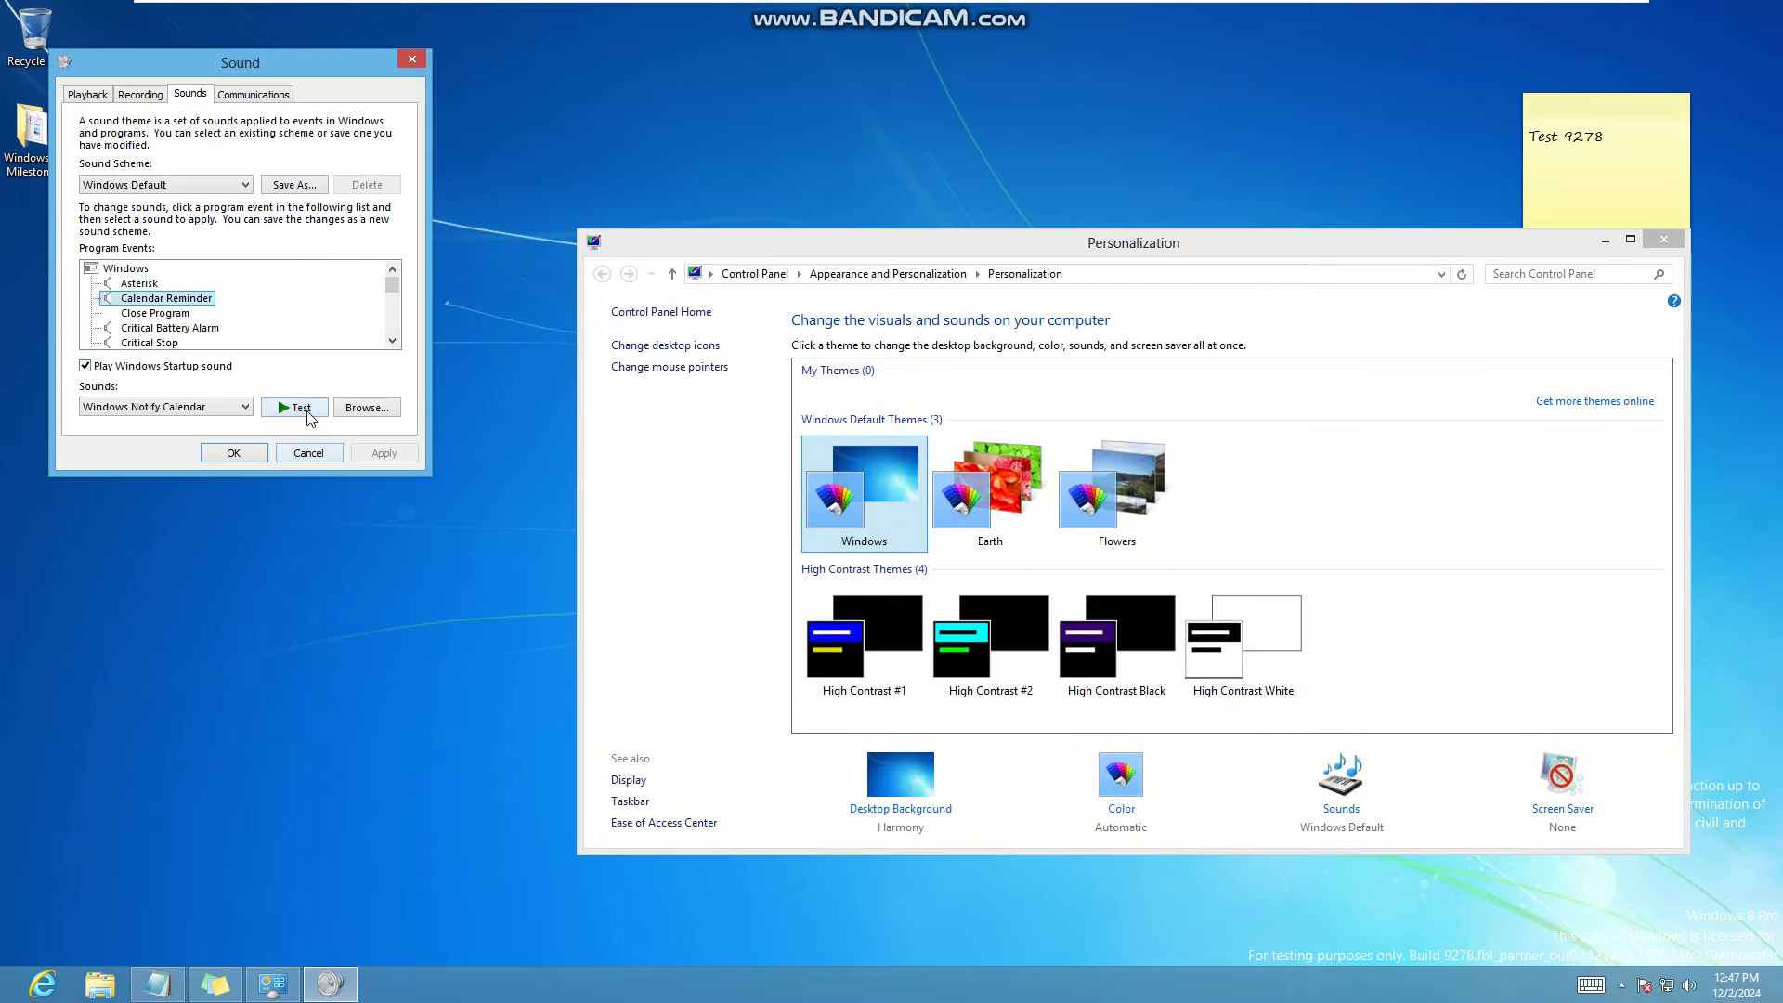
{"action": "key", "text": "Down"}
{"action": "key", "text": "Down"}
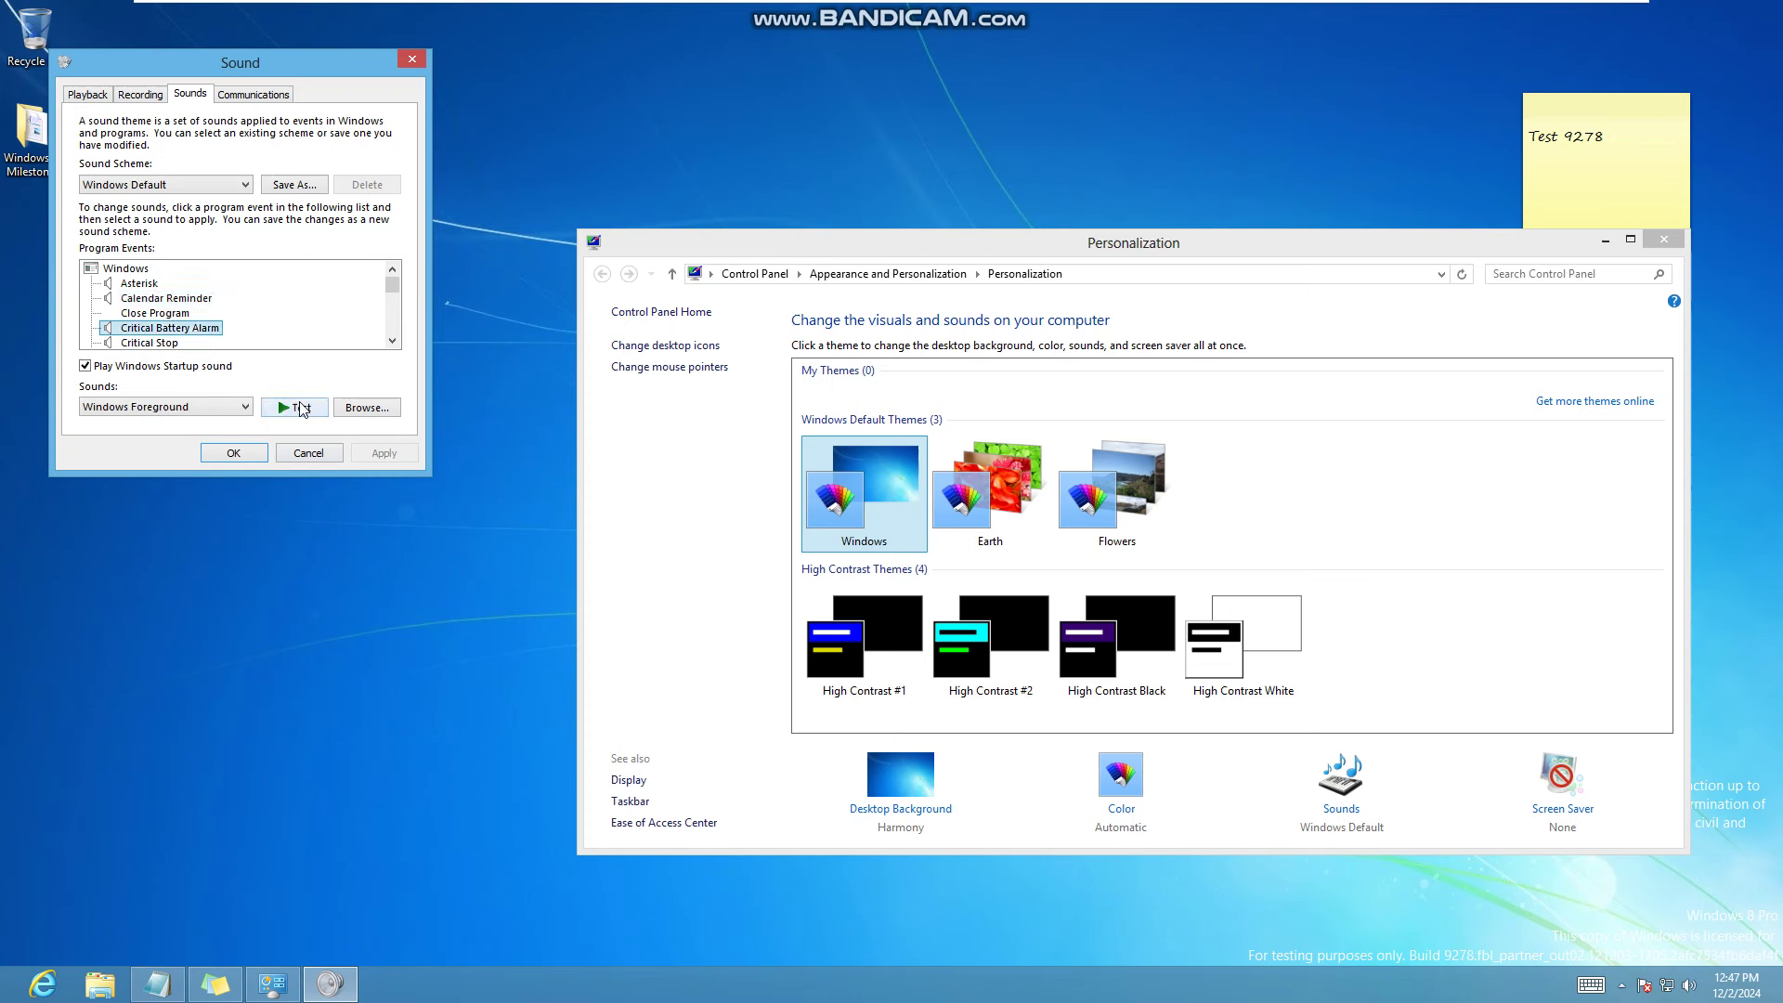
{"action": "left_click", "coordinate": [300, 409]}
Assign the Windows Battery Critical sound to the Critical Battery Alarm event.
{"action": "left_click", "coordinate": [204, 408]}
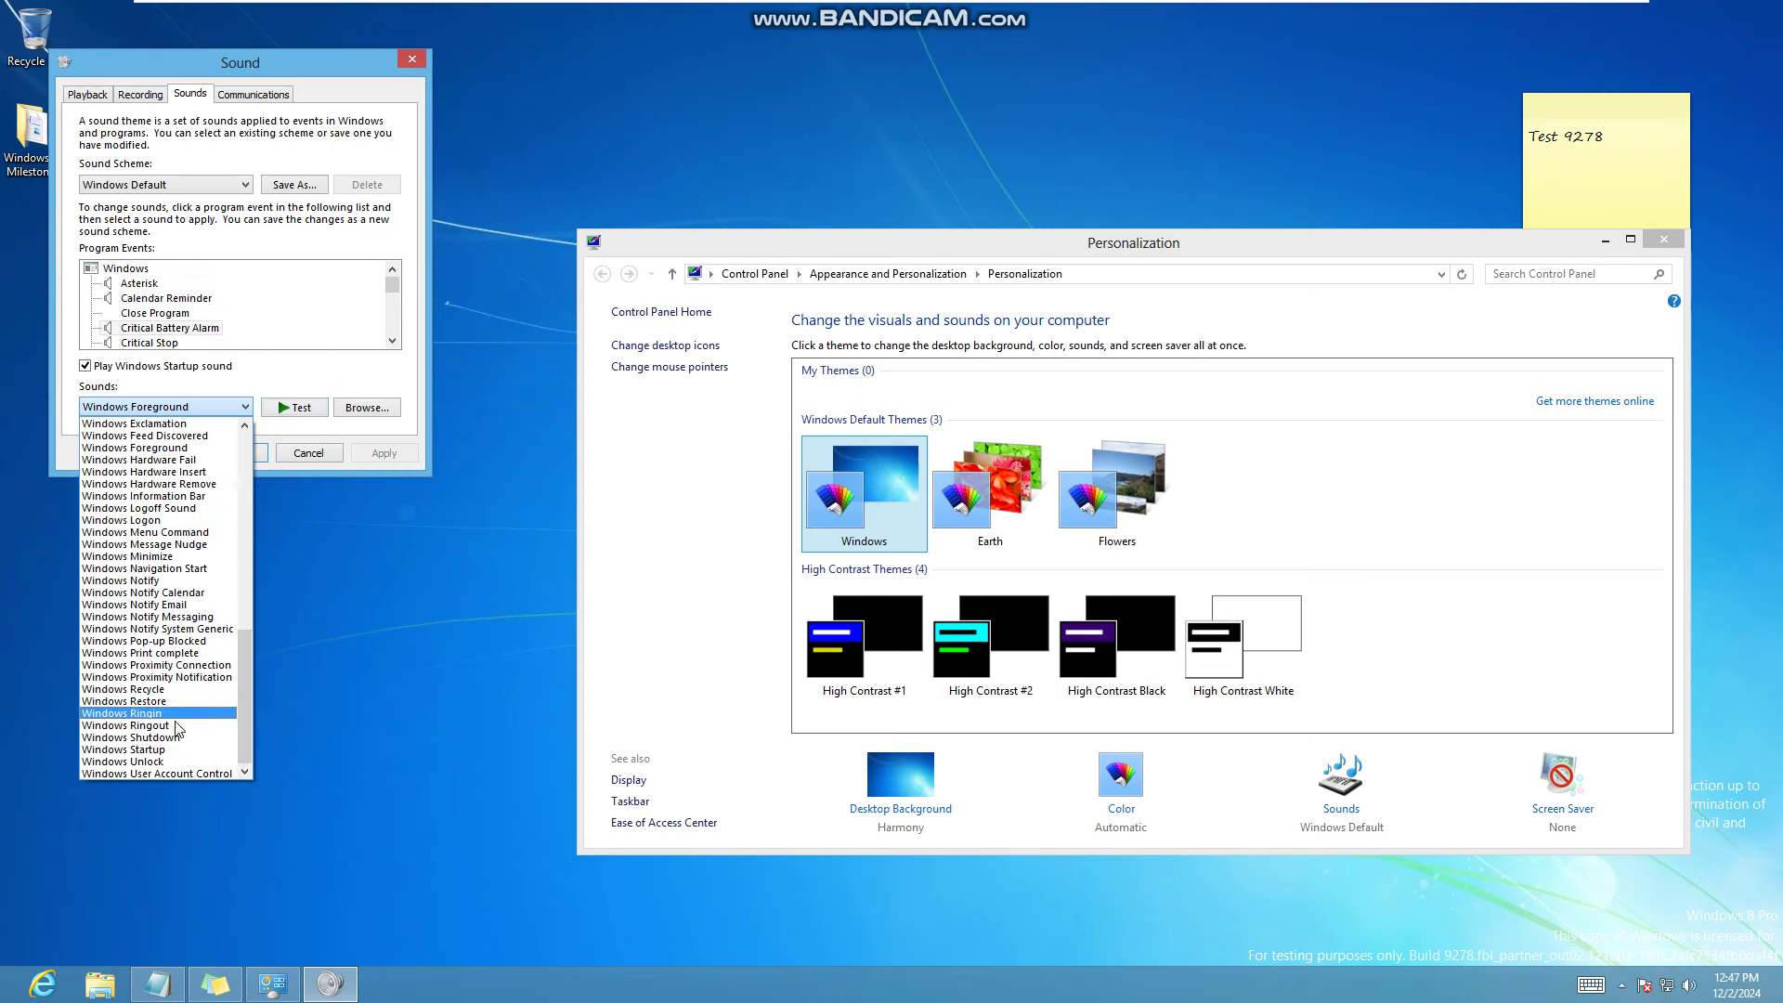
{"action": "left_click_drag", "start_coordinate": [244, 656], "coordinate": [189, 558]}
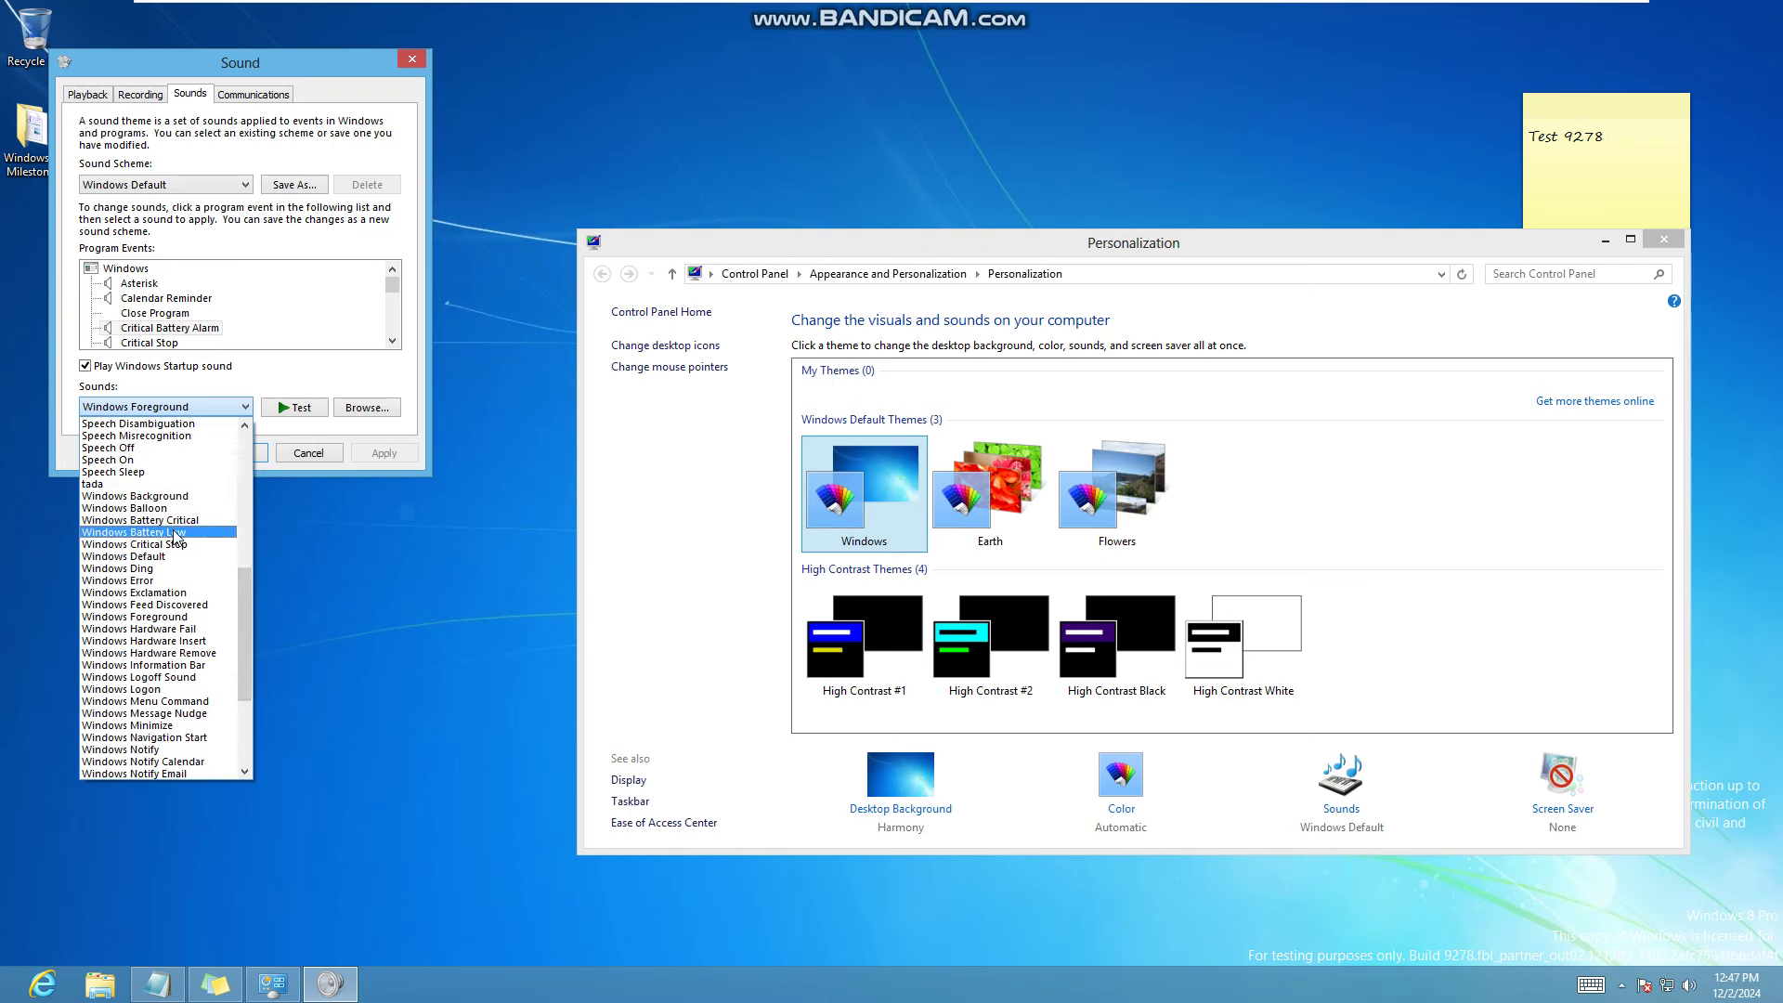
{"action": "left_click", "coordinate": [172, 521]}
Test the program event sounds from Critical Stop through Default Beep, Desktop Mail Notification, Device Connect and Device Disconnect.
{"action": "left_click", "coordinate": [156, 344]}
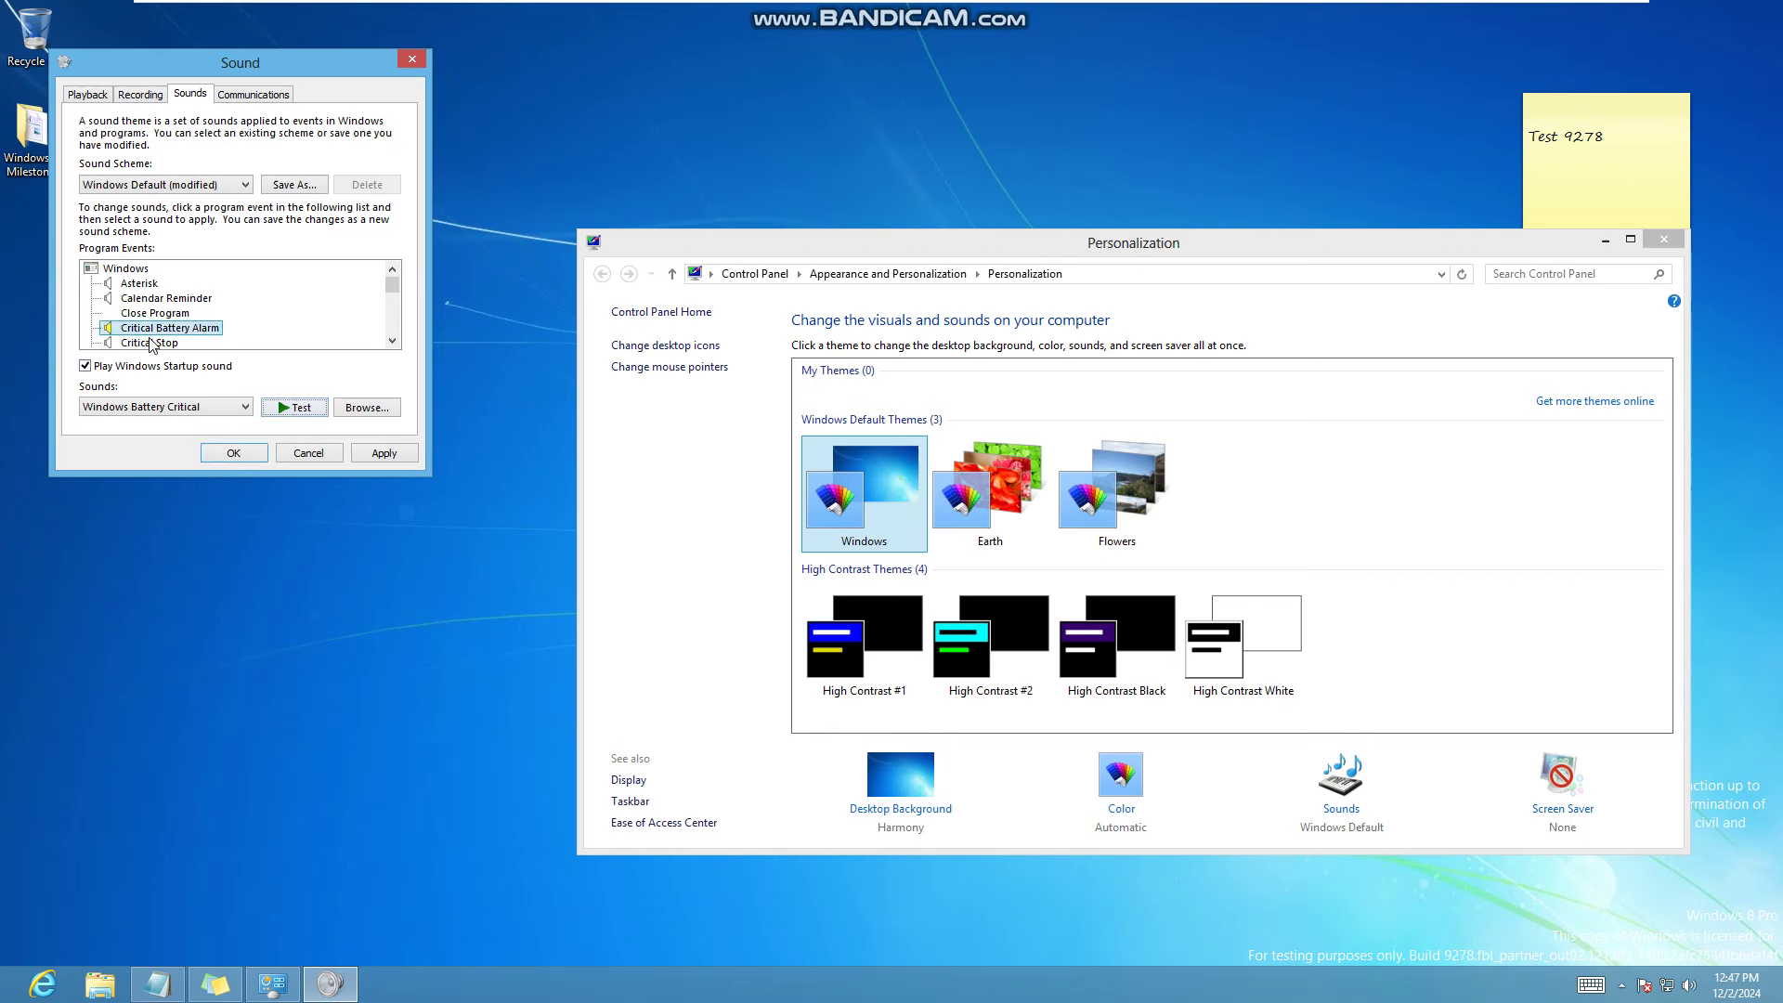
{"action": "key", "text": "Down"}
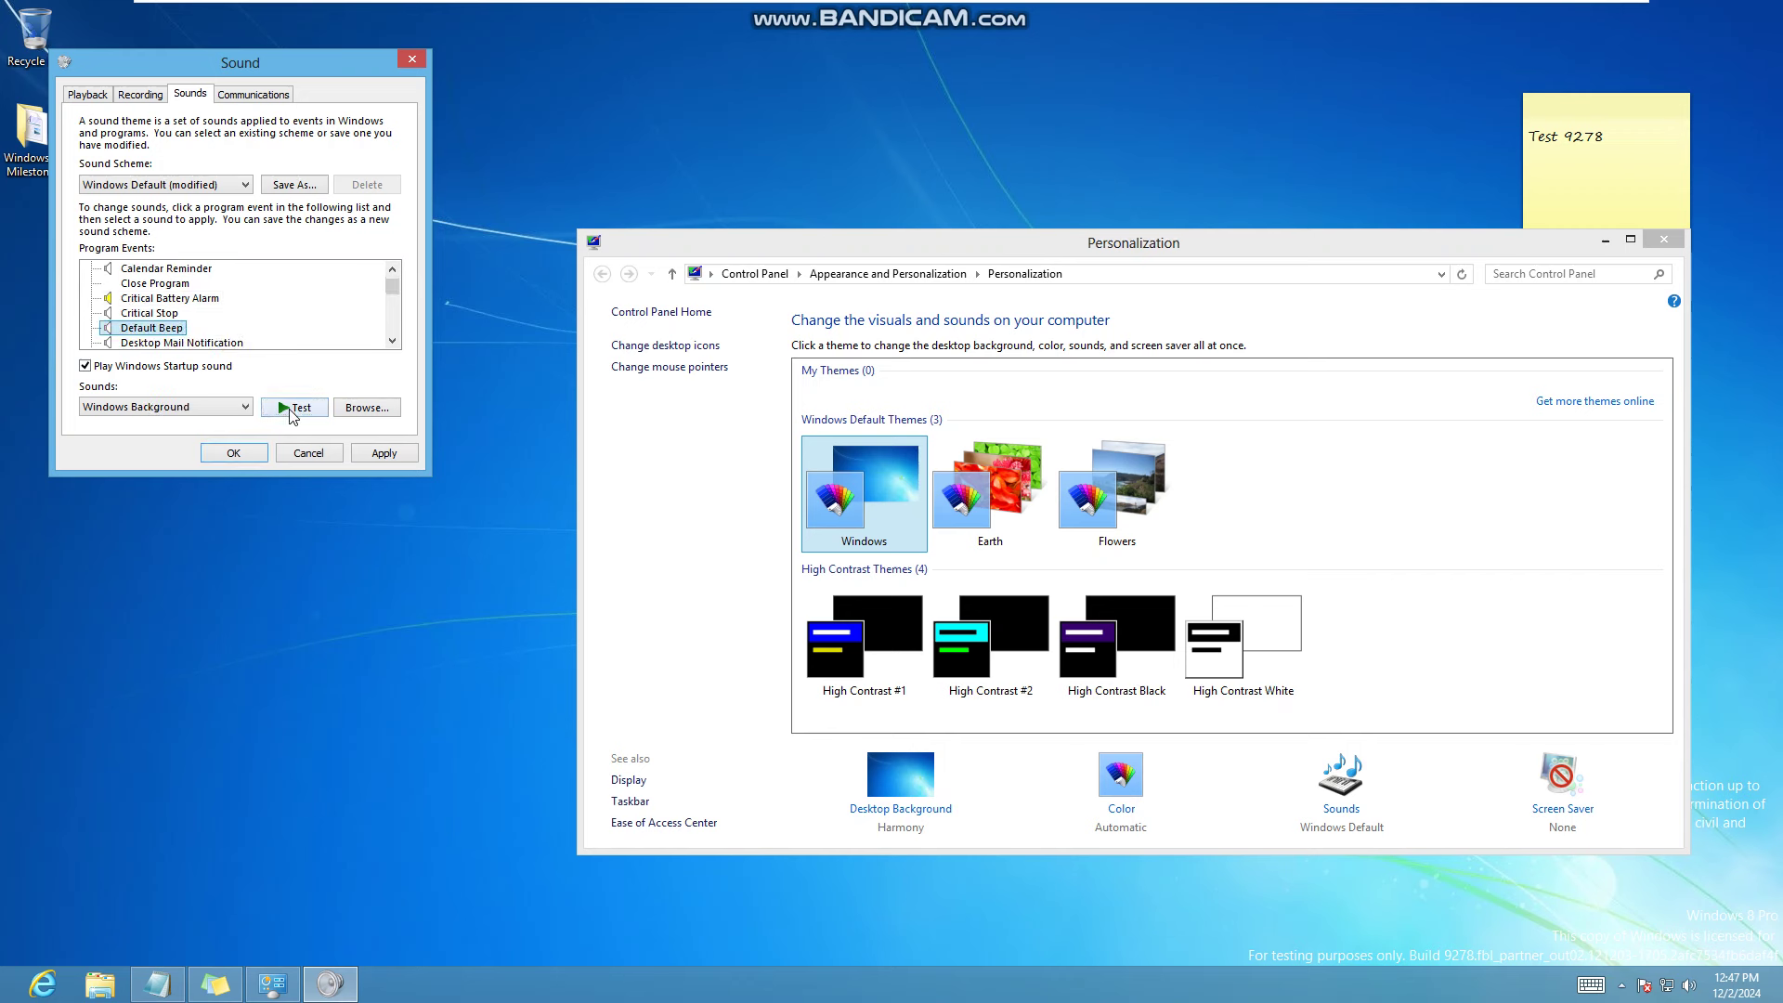
{"action": "left_click", "coordinate": [287, 342]}
{"action": "left_click", "coordinate": [300, 409]}
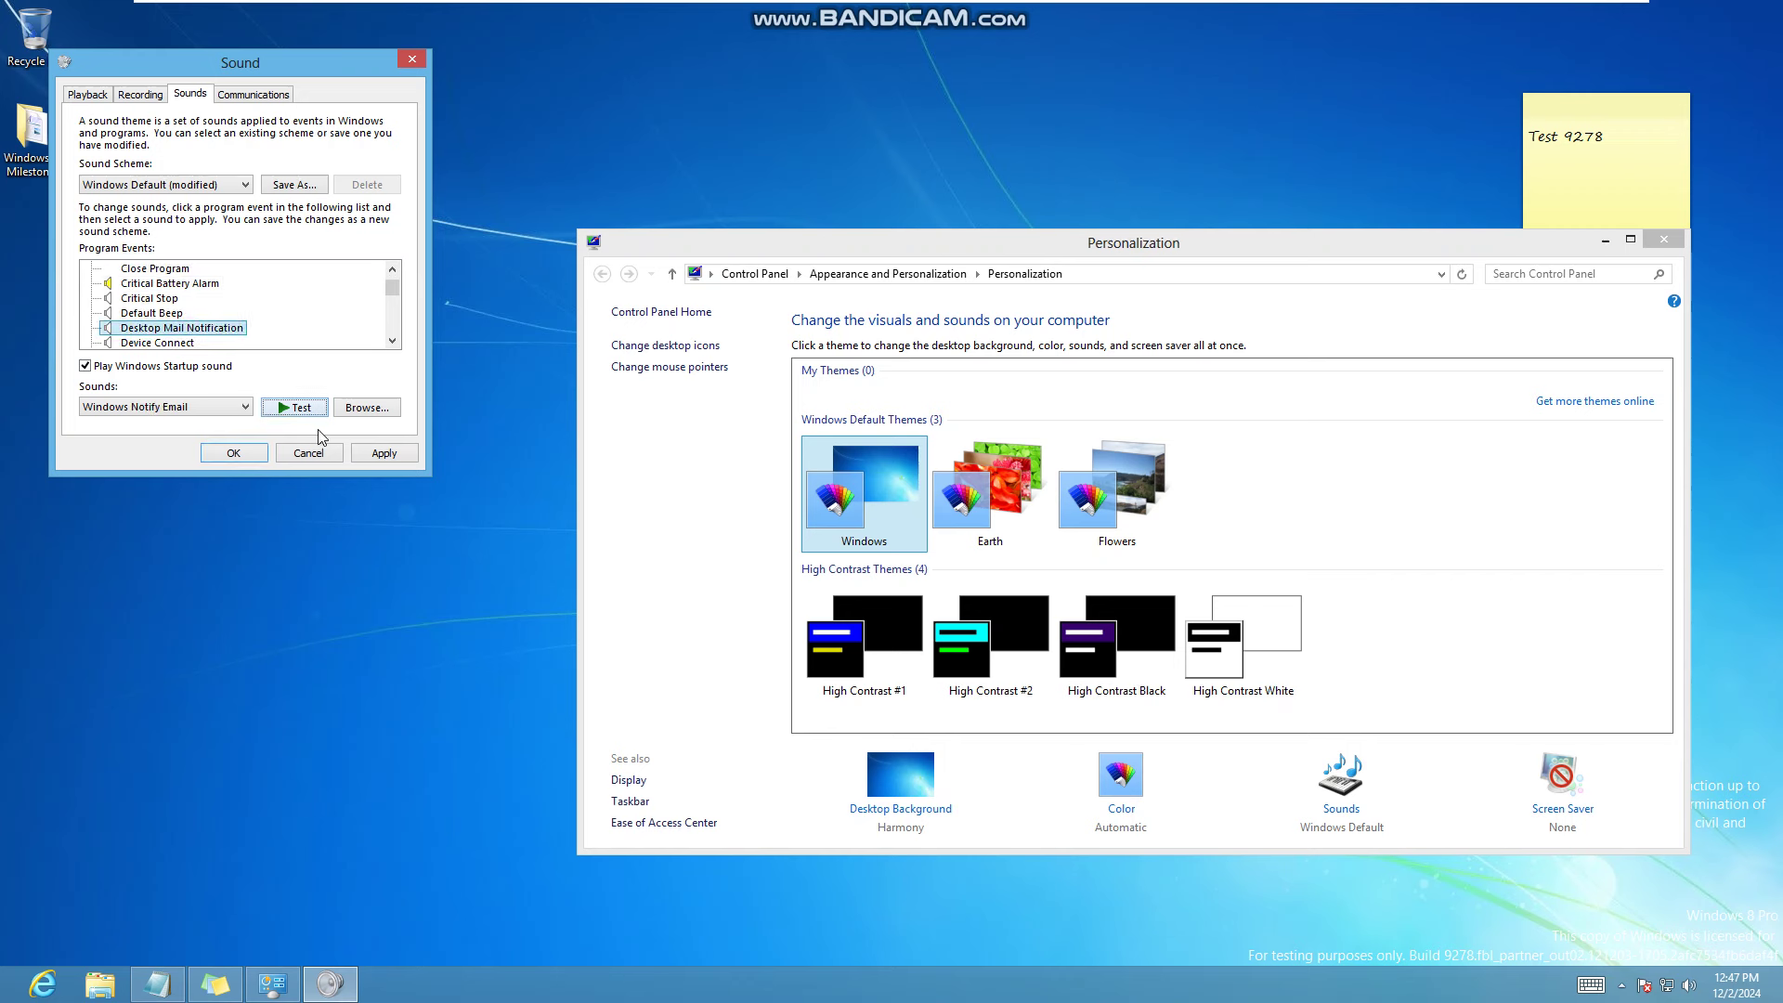
{"action": "key", "text": "Down"}
{"action": "left_click", "coordinate": [300, 409]}
{"action": "key", "text": "Down"}
{"action": "left_click", "coordinate": [301, 408]}
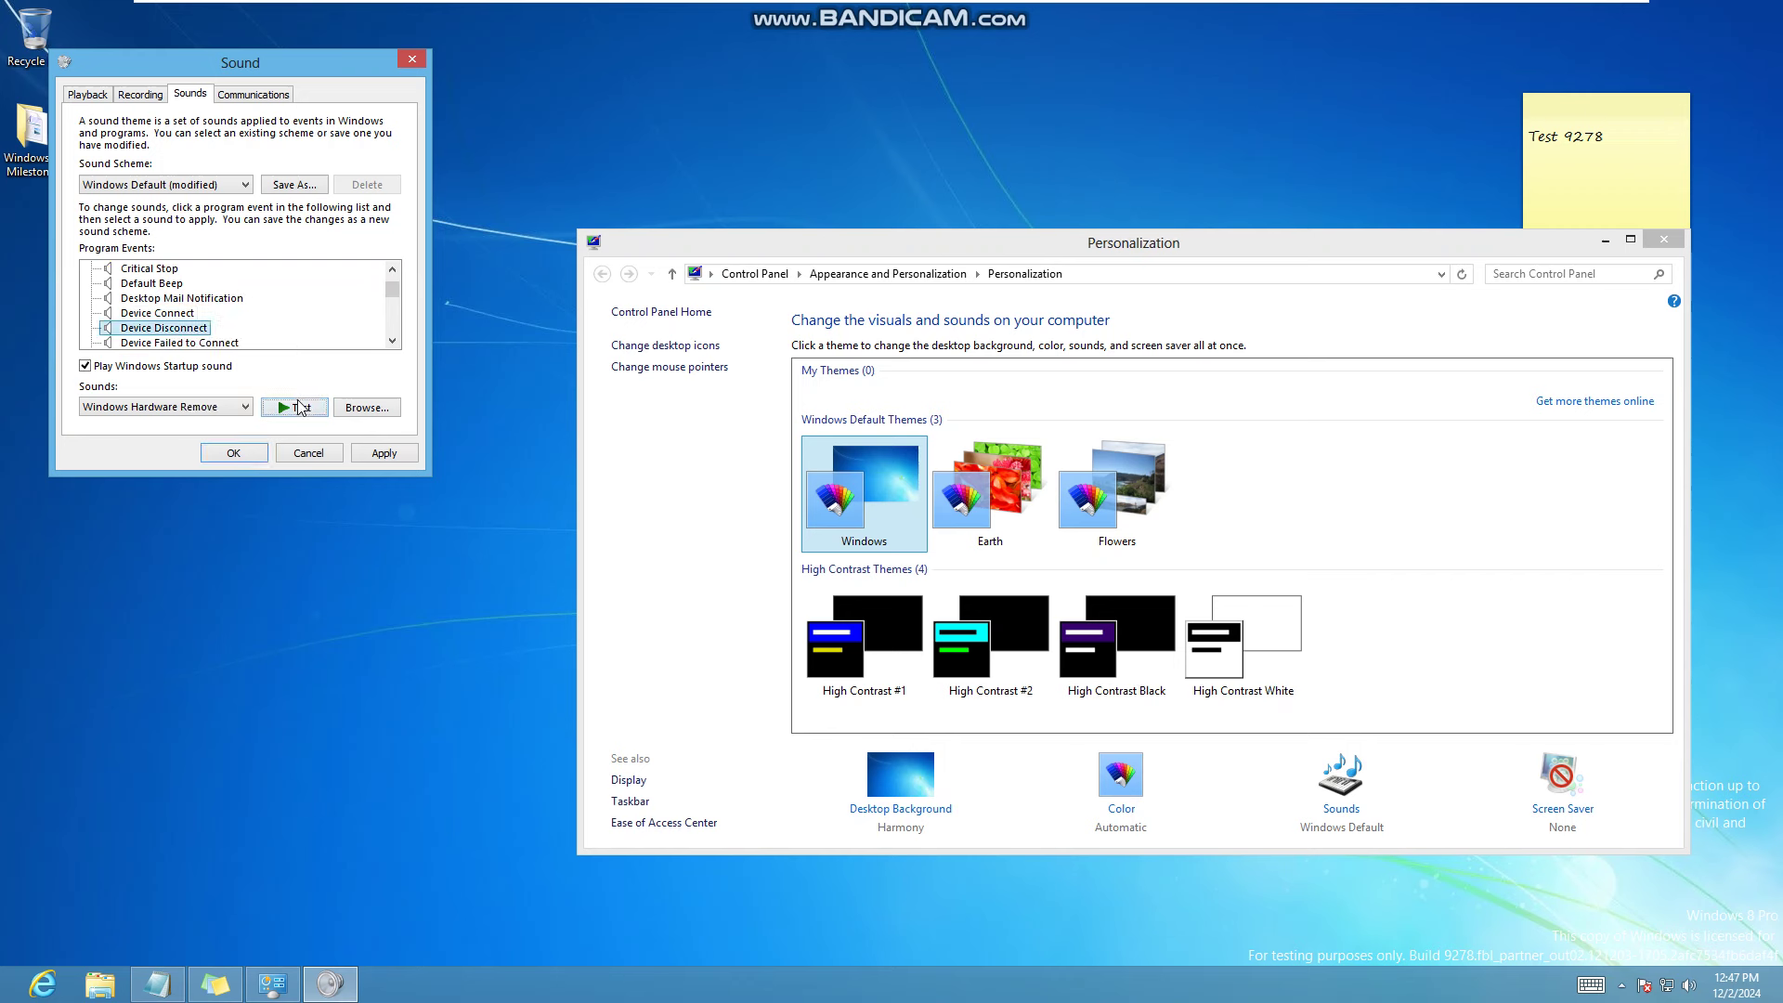
Test the sounds of the Device Failed to Connect, Exclamation, Instant Message Notification and Low Battery Alarm events.
{"action": "key", "text": "Down"}
{"action": "left_click", "coordinate": [306, 406]}
{"action": "key", "text": "Down"}
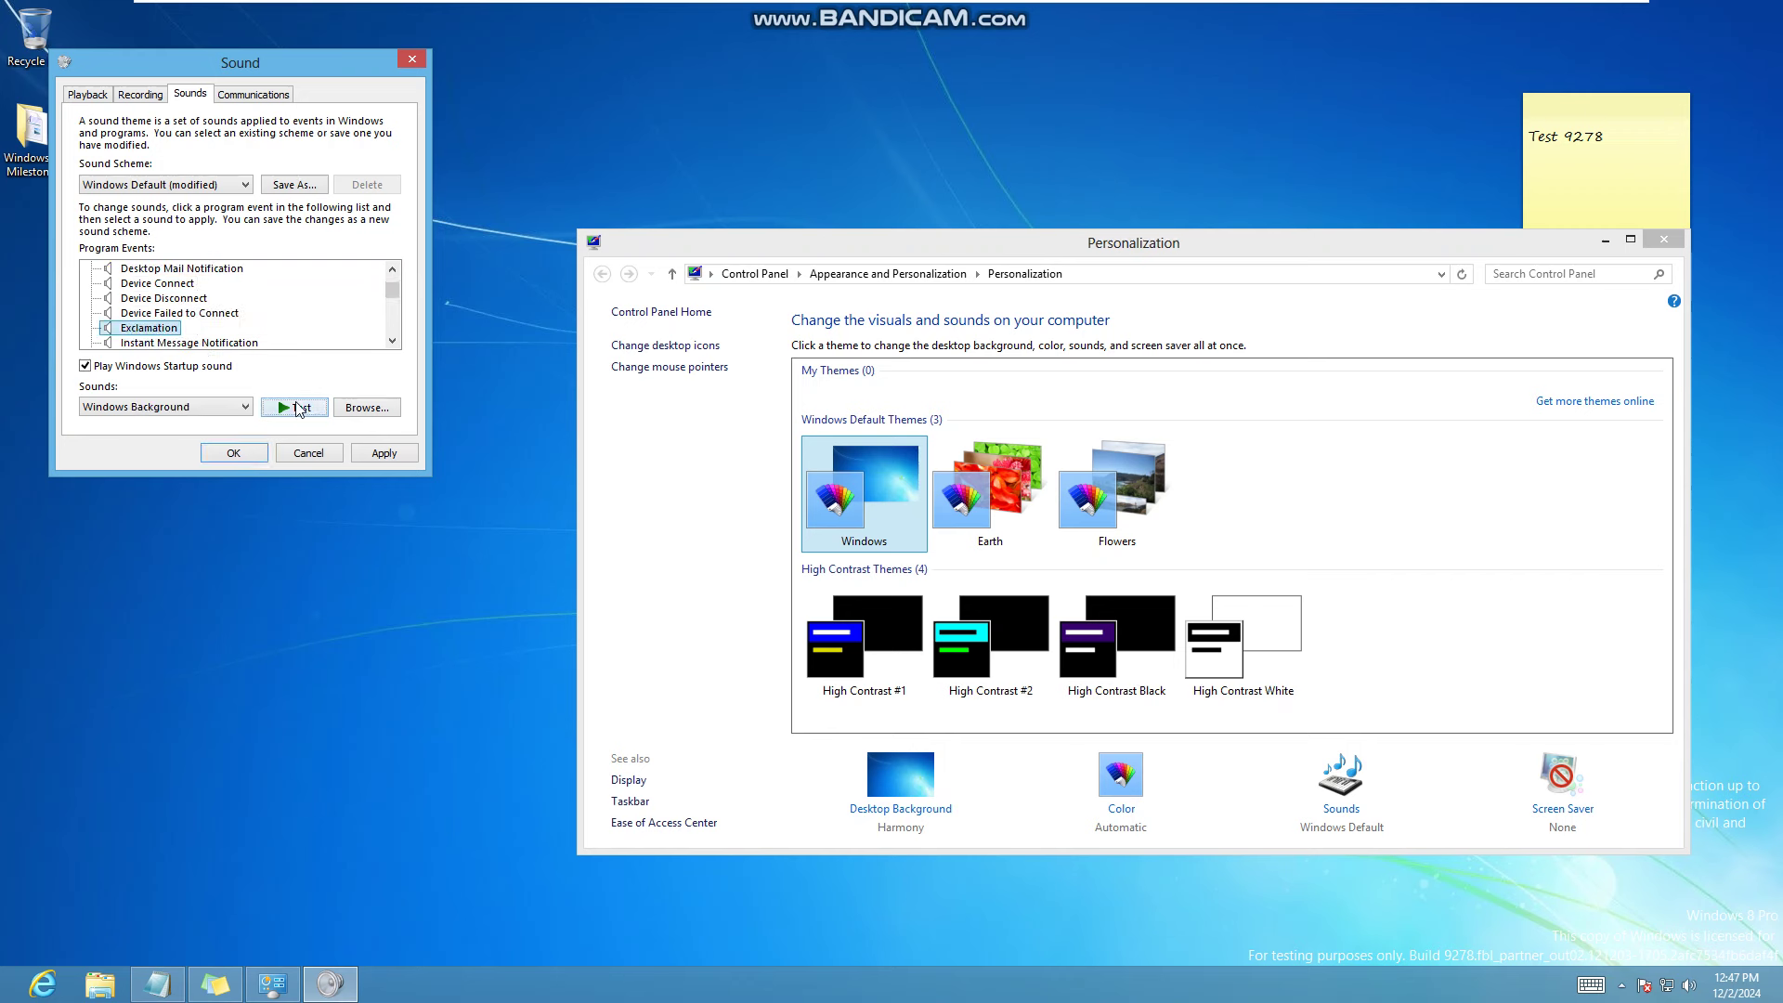
{"action": "left_click", "coordinate": [295, 408]}
{"action": "key", "text": "Down"}
{"action": "left_click", "coordinate": [290, 409]}
{"action": "key", "text": "Down"}
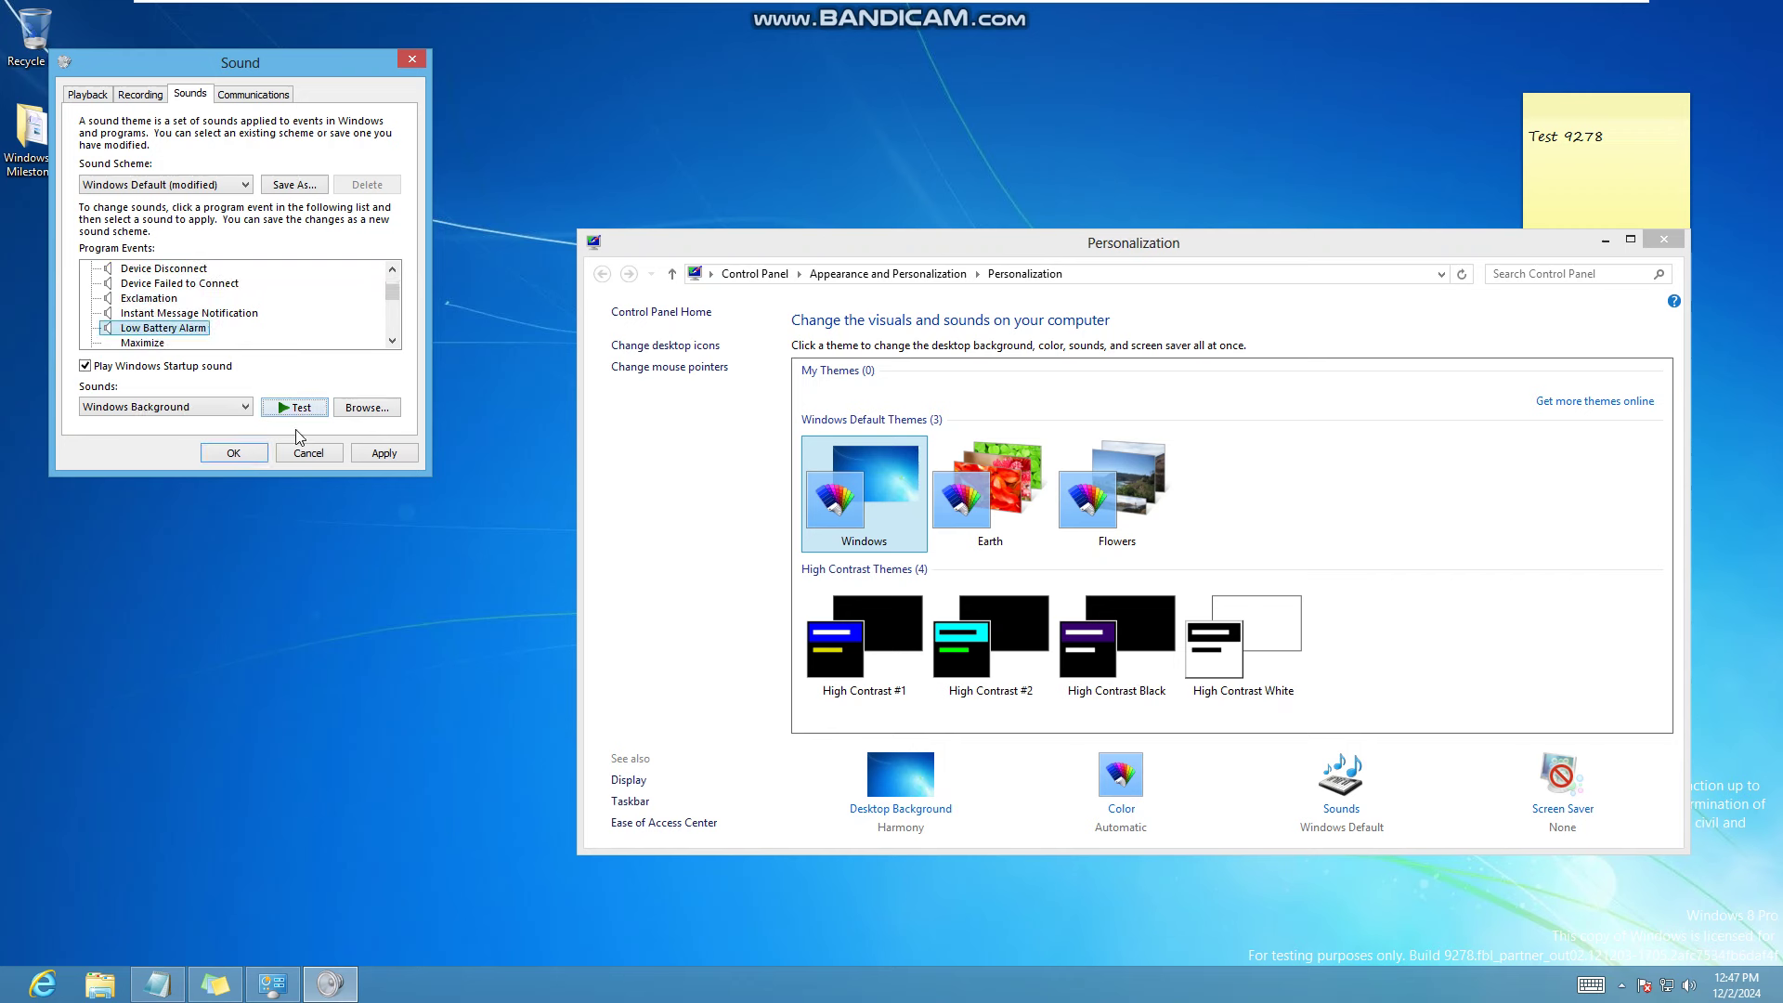
{"action": "left_click", "coordinate": [278, 408]}
Test the sounds of the Message Nudge, New Fax Notification and New Mail Notification events.
{"action": "key", "text": "Down"}
{"action": "key", "text": "Down"}
{"action": "key", "text": "Down"}
{"action": "key", "text": "Down"}
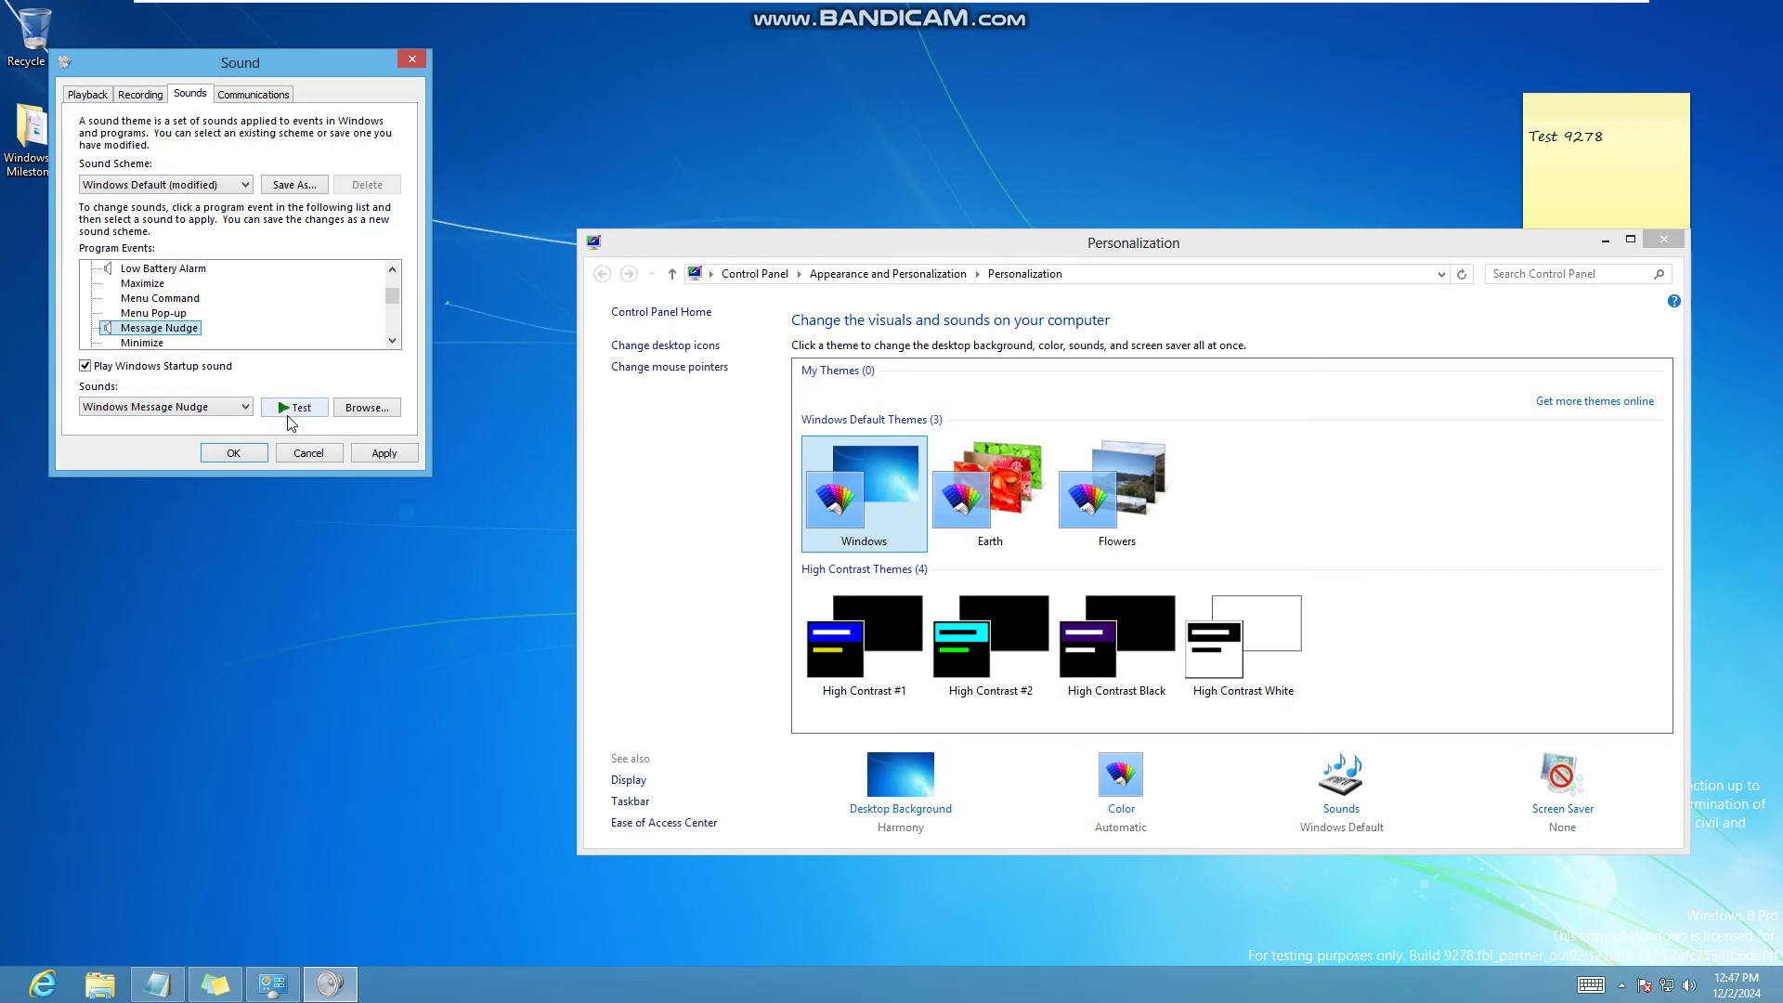
{"action": "left_click", "coordinate": [289, 409]}
{"action": "key", "text": "Down"}
{"action": "key", "text": "Down"}
{"action": "left_click", "coordinate": [294, 409]}
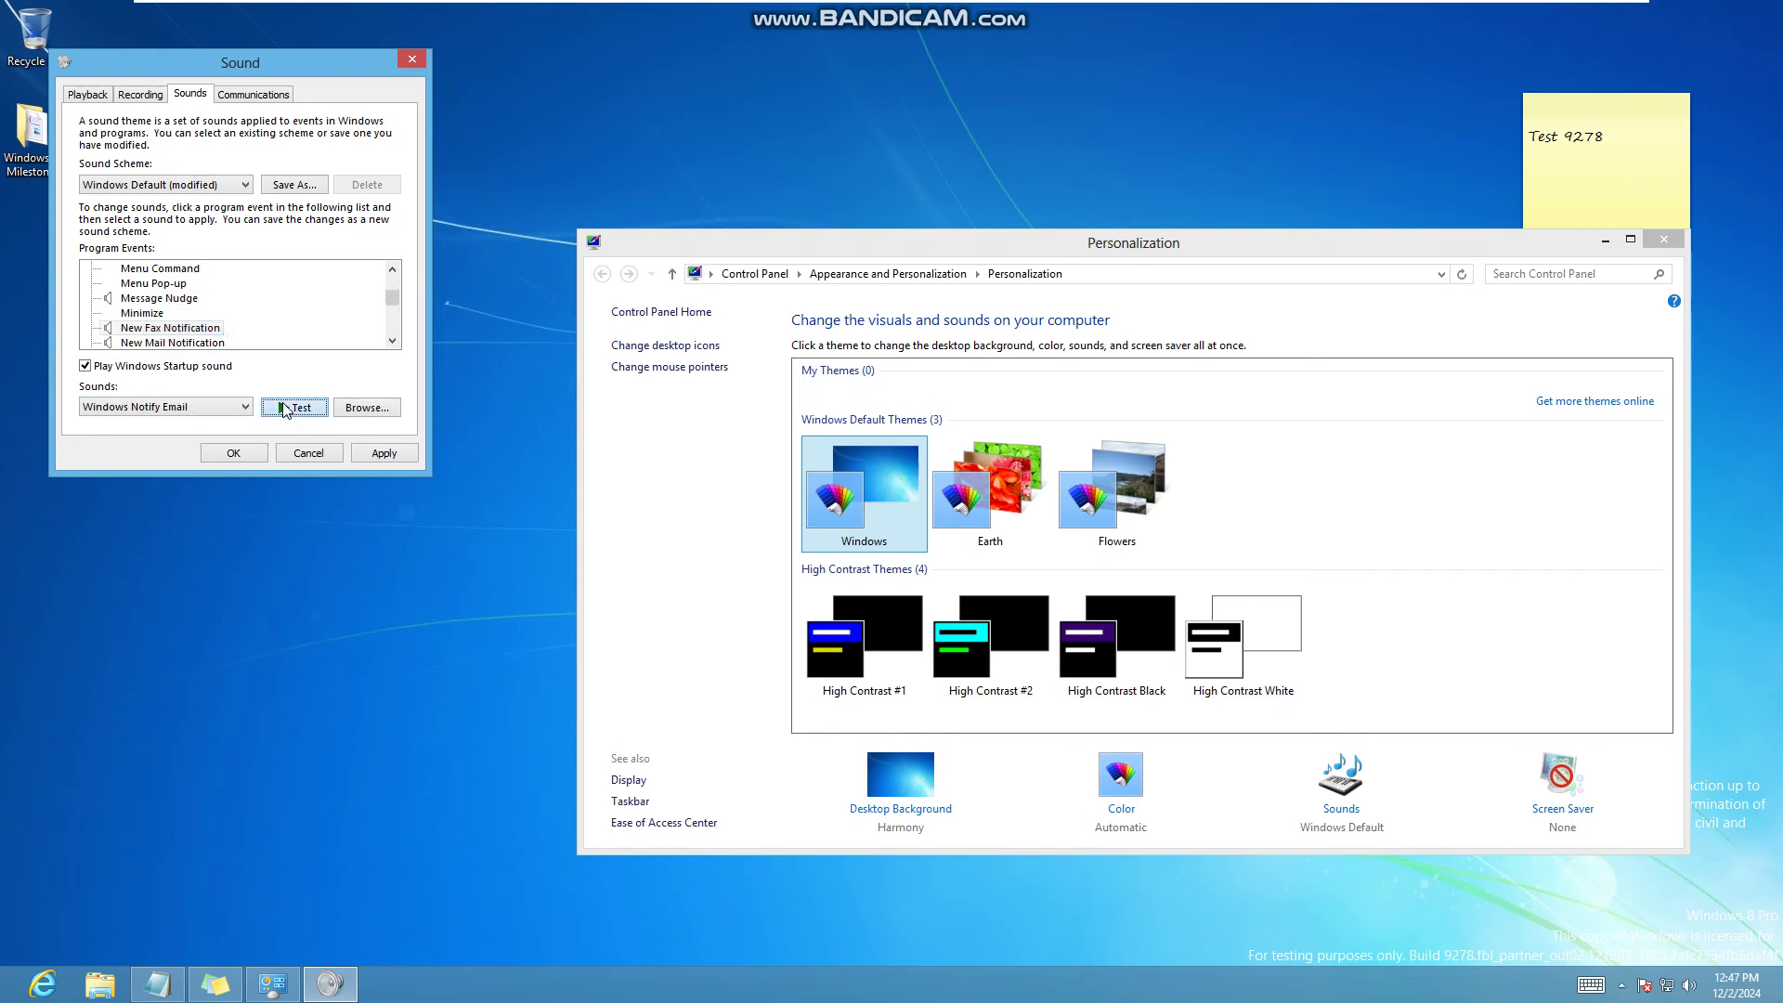
{"action": "key", "text": "Down"}
{"action": "left_click", "coordinate": [282, 410]}
Test the sounds of the New Text Message Notification, NFP Completion, NFP Connection and Notification events.
{"action": "key", "text": "Down"}
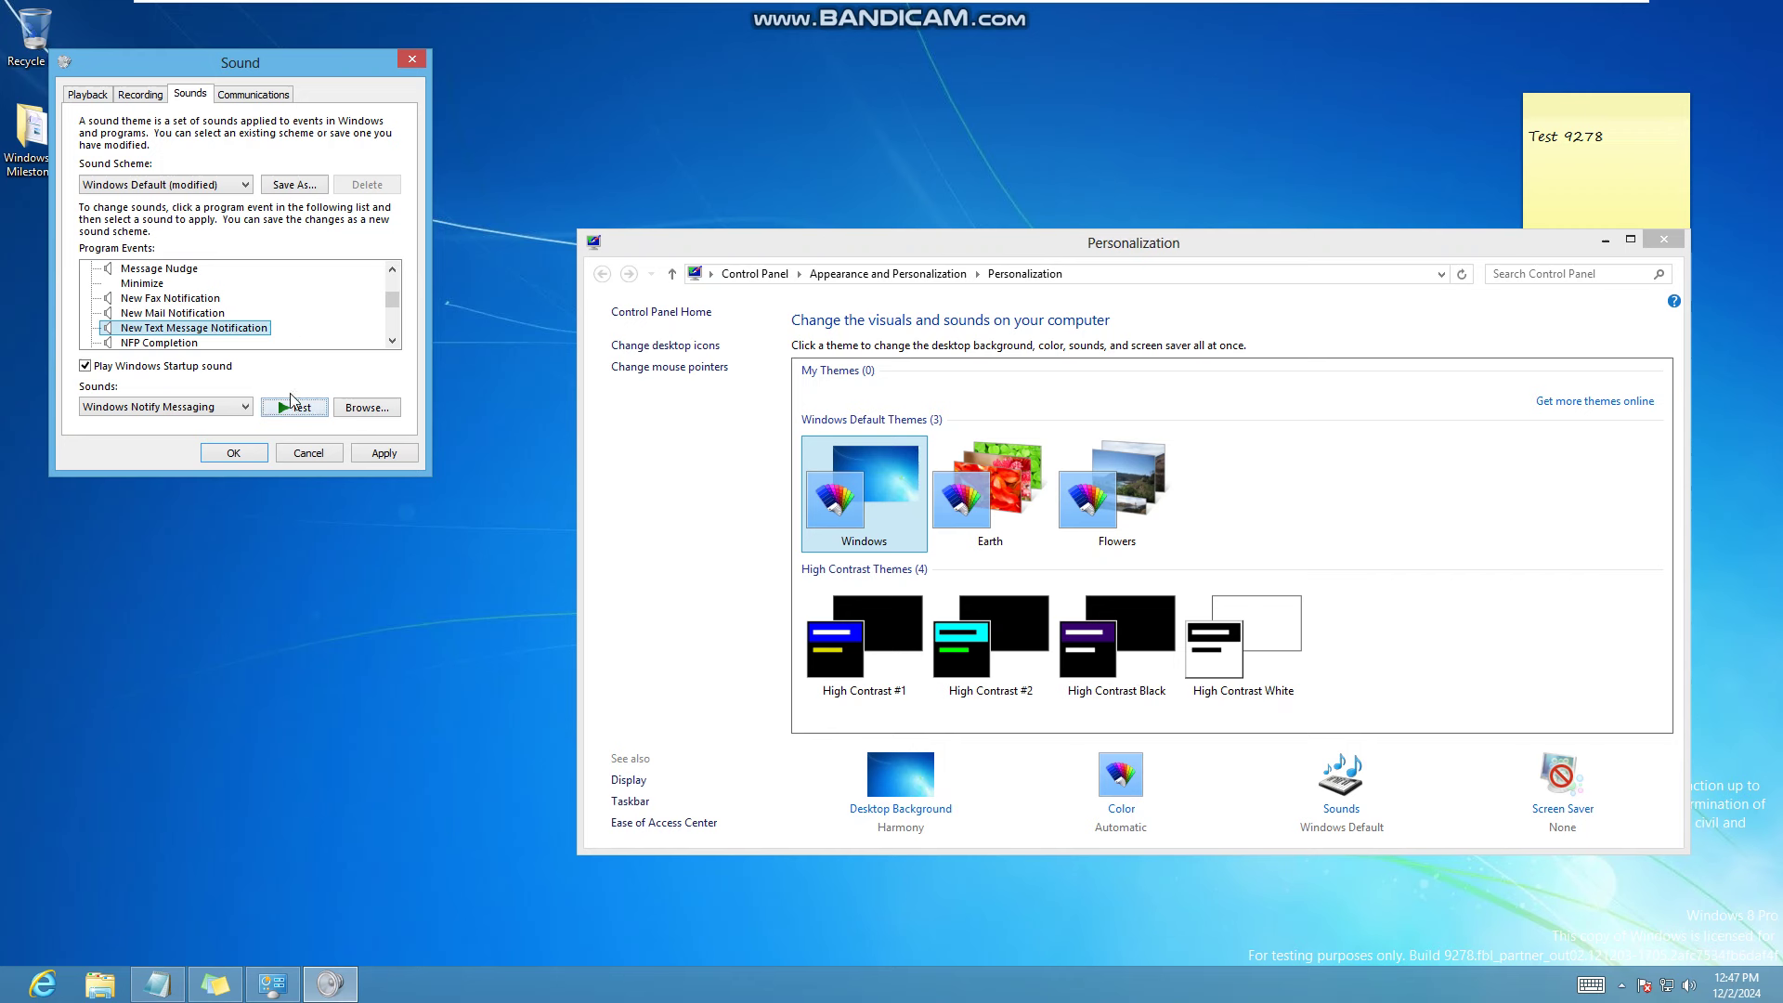
{"action": "left_click", "coordinate": [280, 410]}
{"action": "key", "text": "Down"}
{"action": "left_click", "coordinate": [297, 409]}
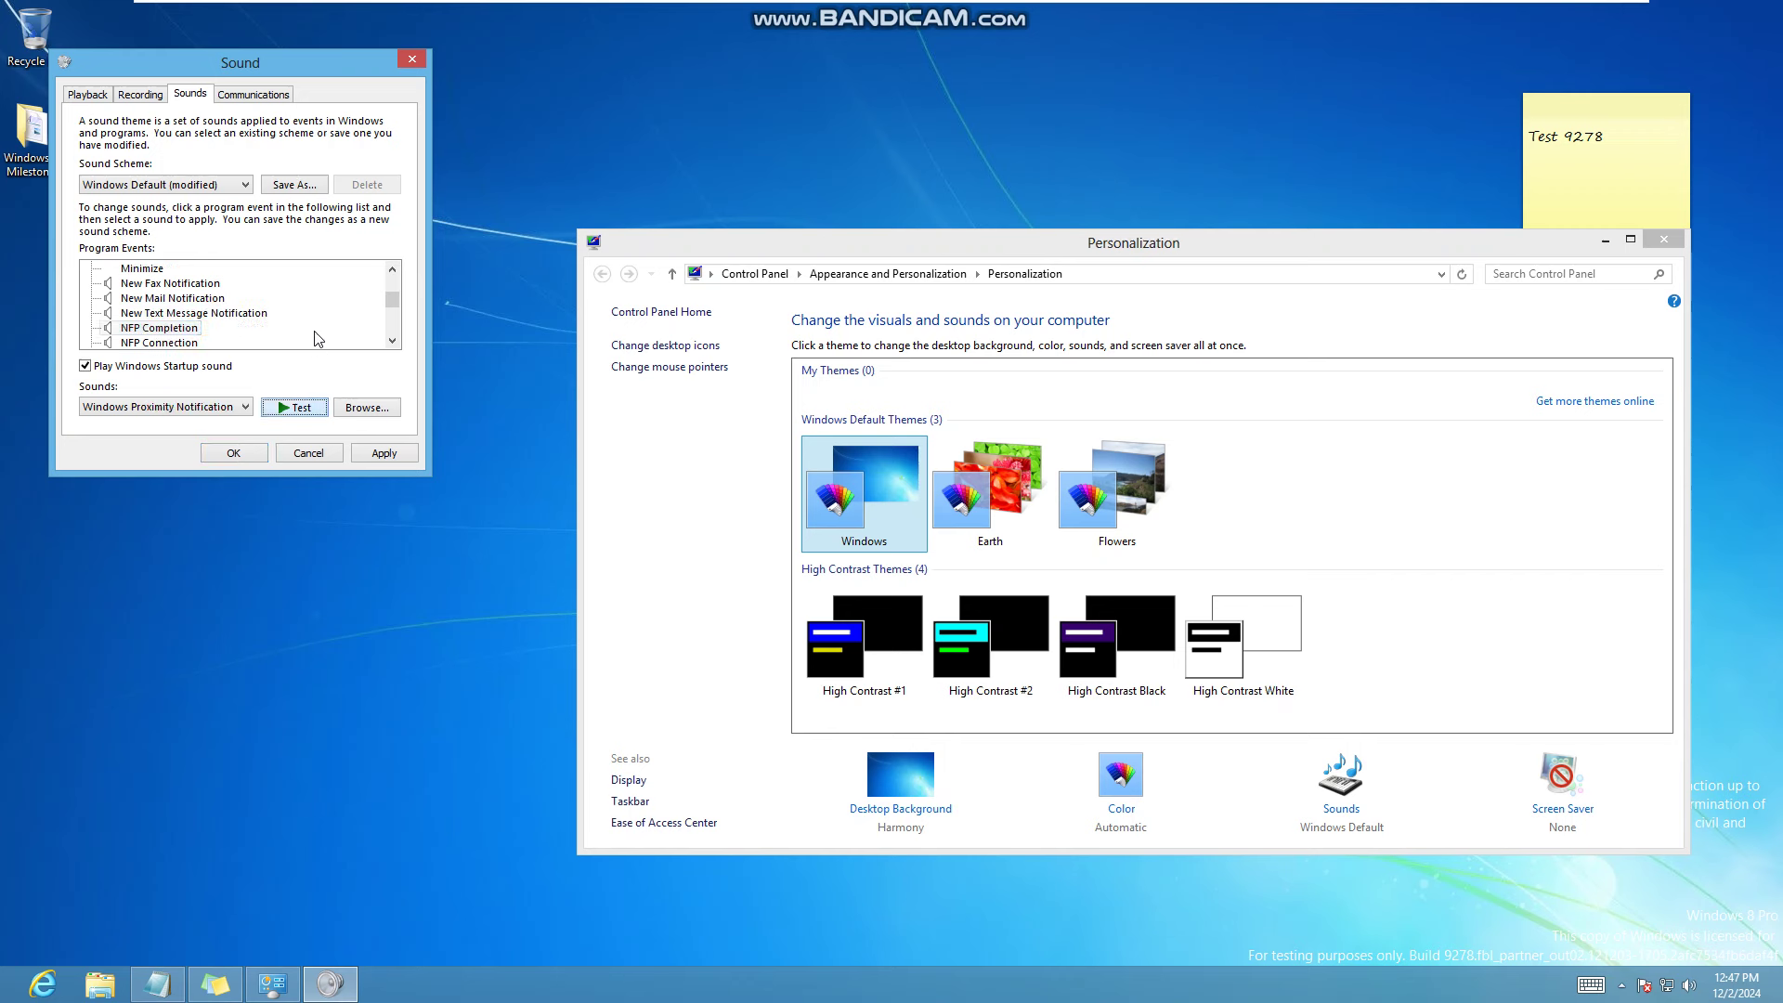
{"action": "key", "text": "Down"}
{"action": "left_click", "coordinate": [293, 410]}
{"action": "key", "text": "Down"}
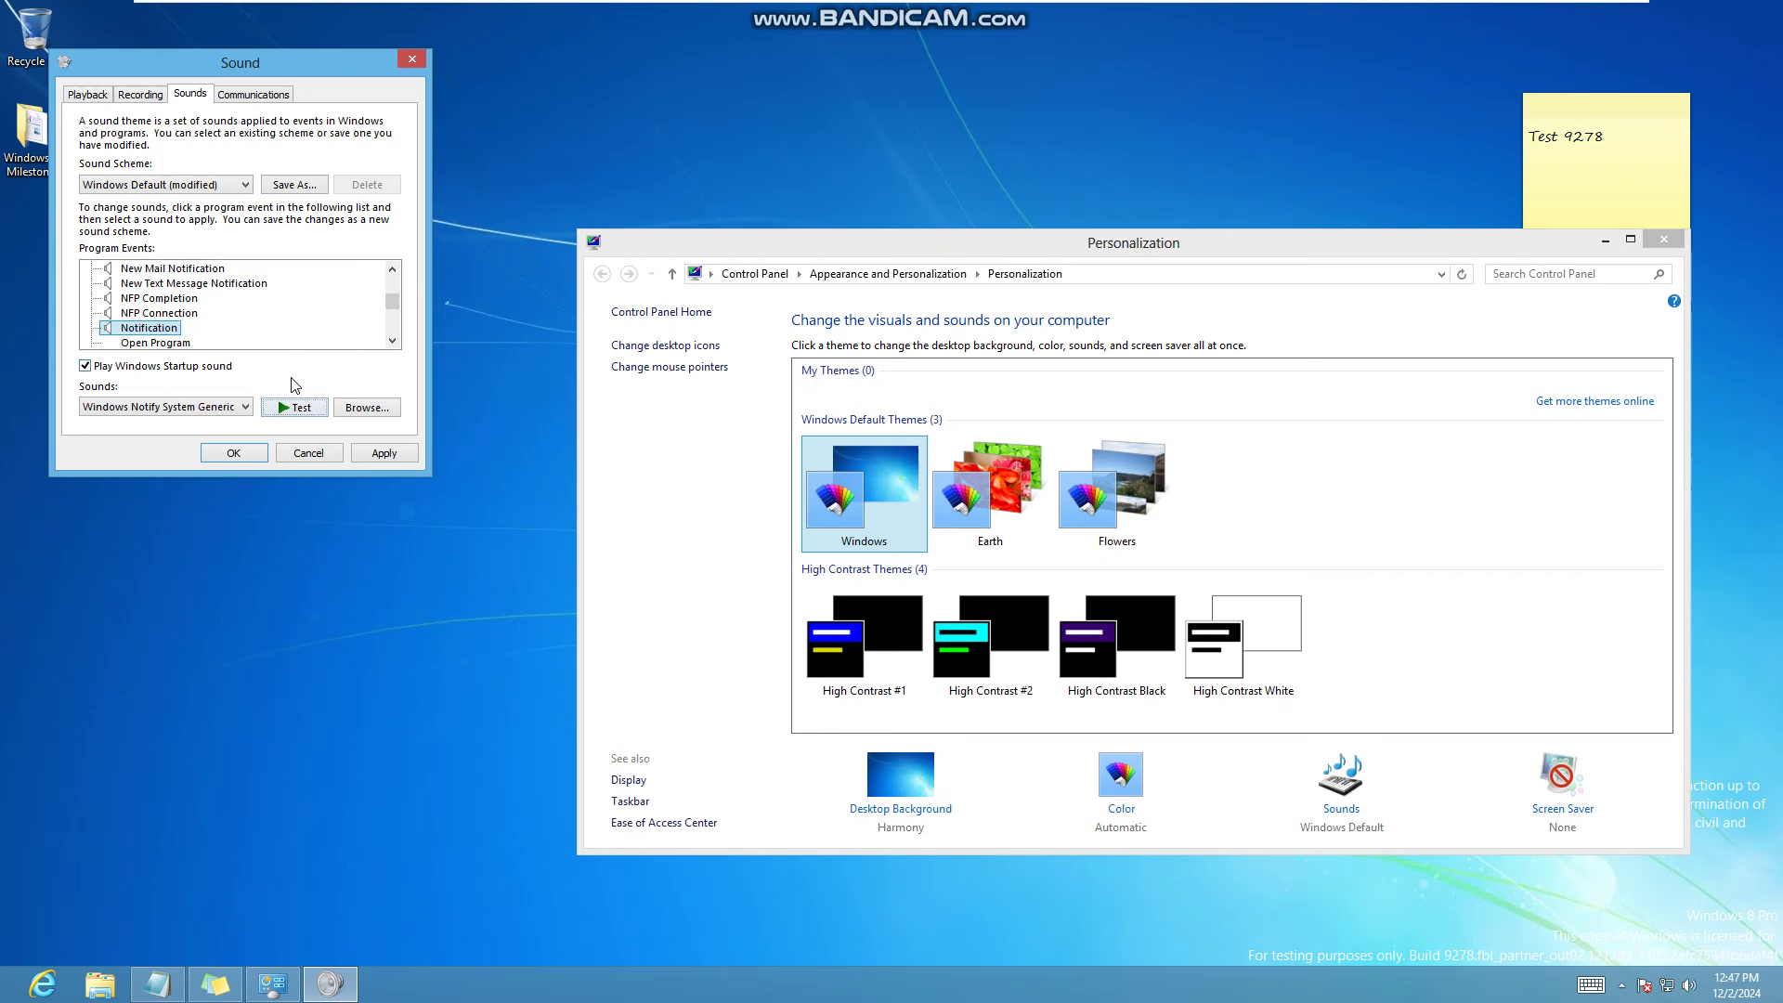
{"action": "left_click", "coordinate": [286, 409]}
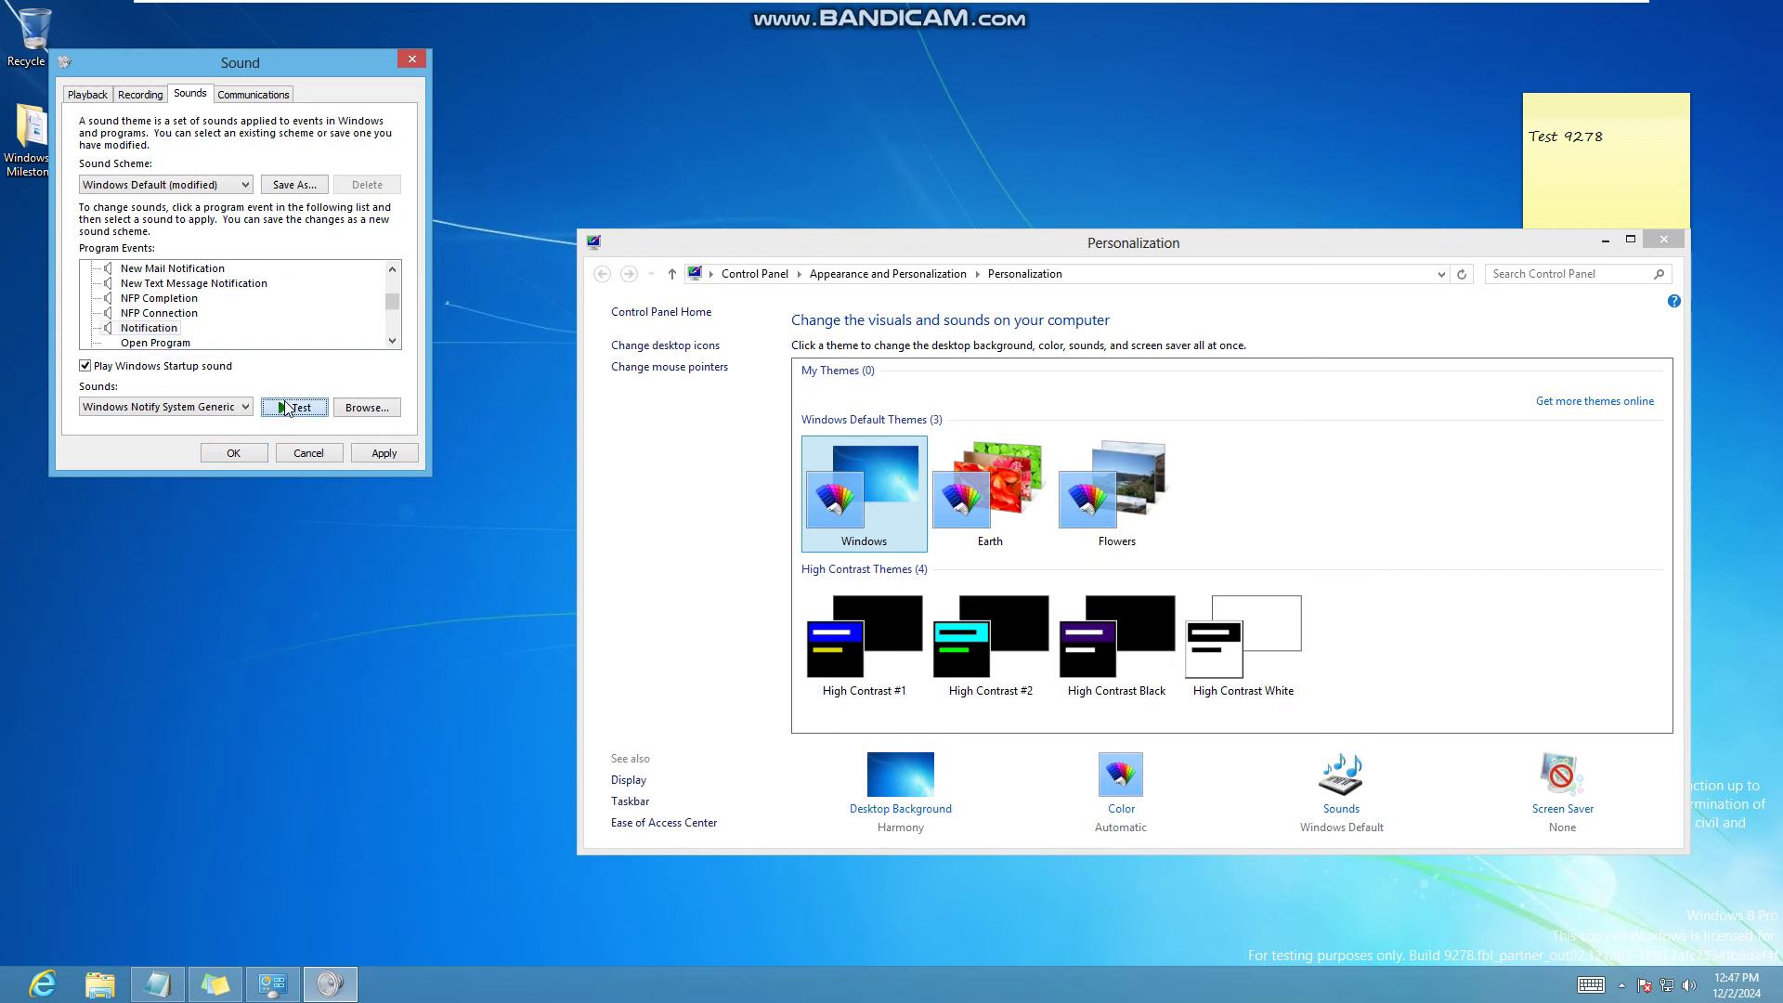
Assign the Windows Print complete sound to the Print Complete event and test it.
{"action": "key", "text": "Down"}
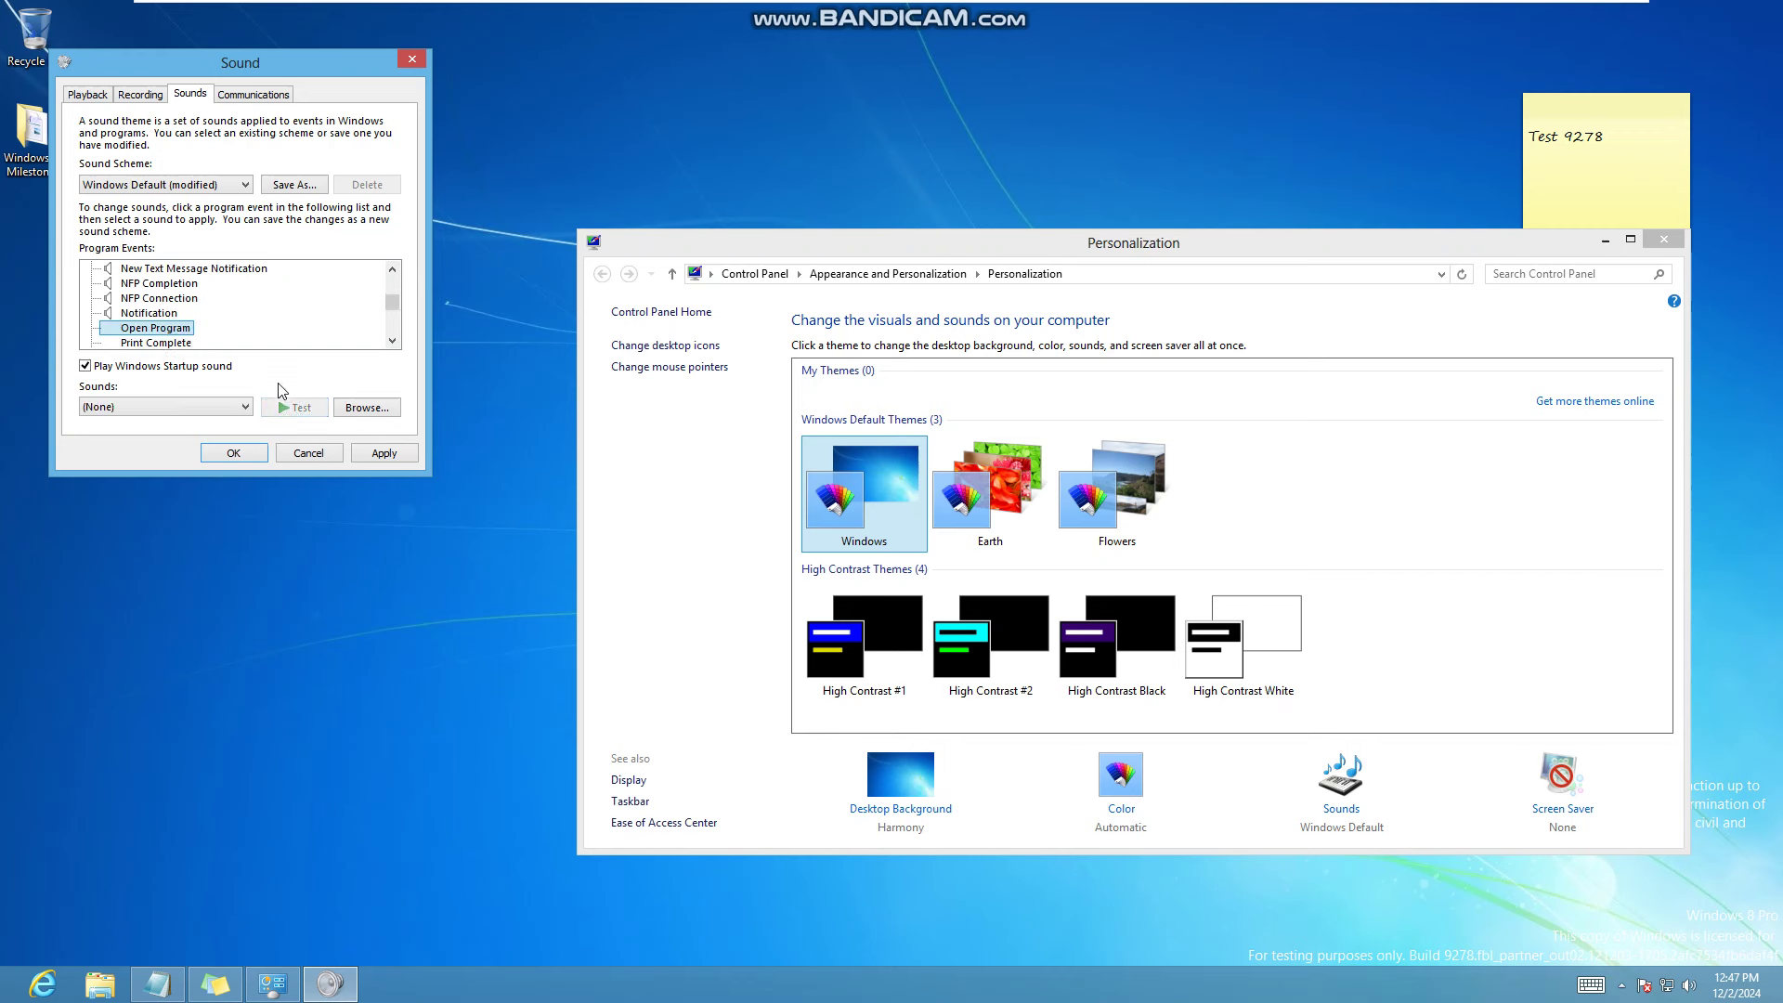
{"action": "key", "text": "Down"}
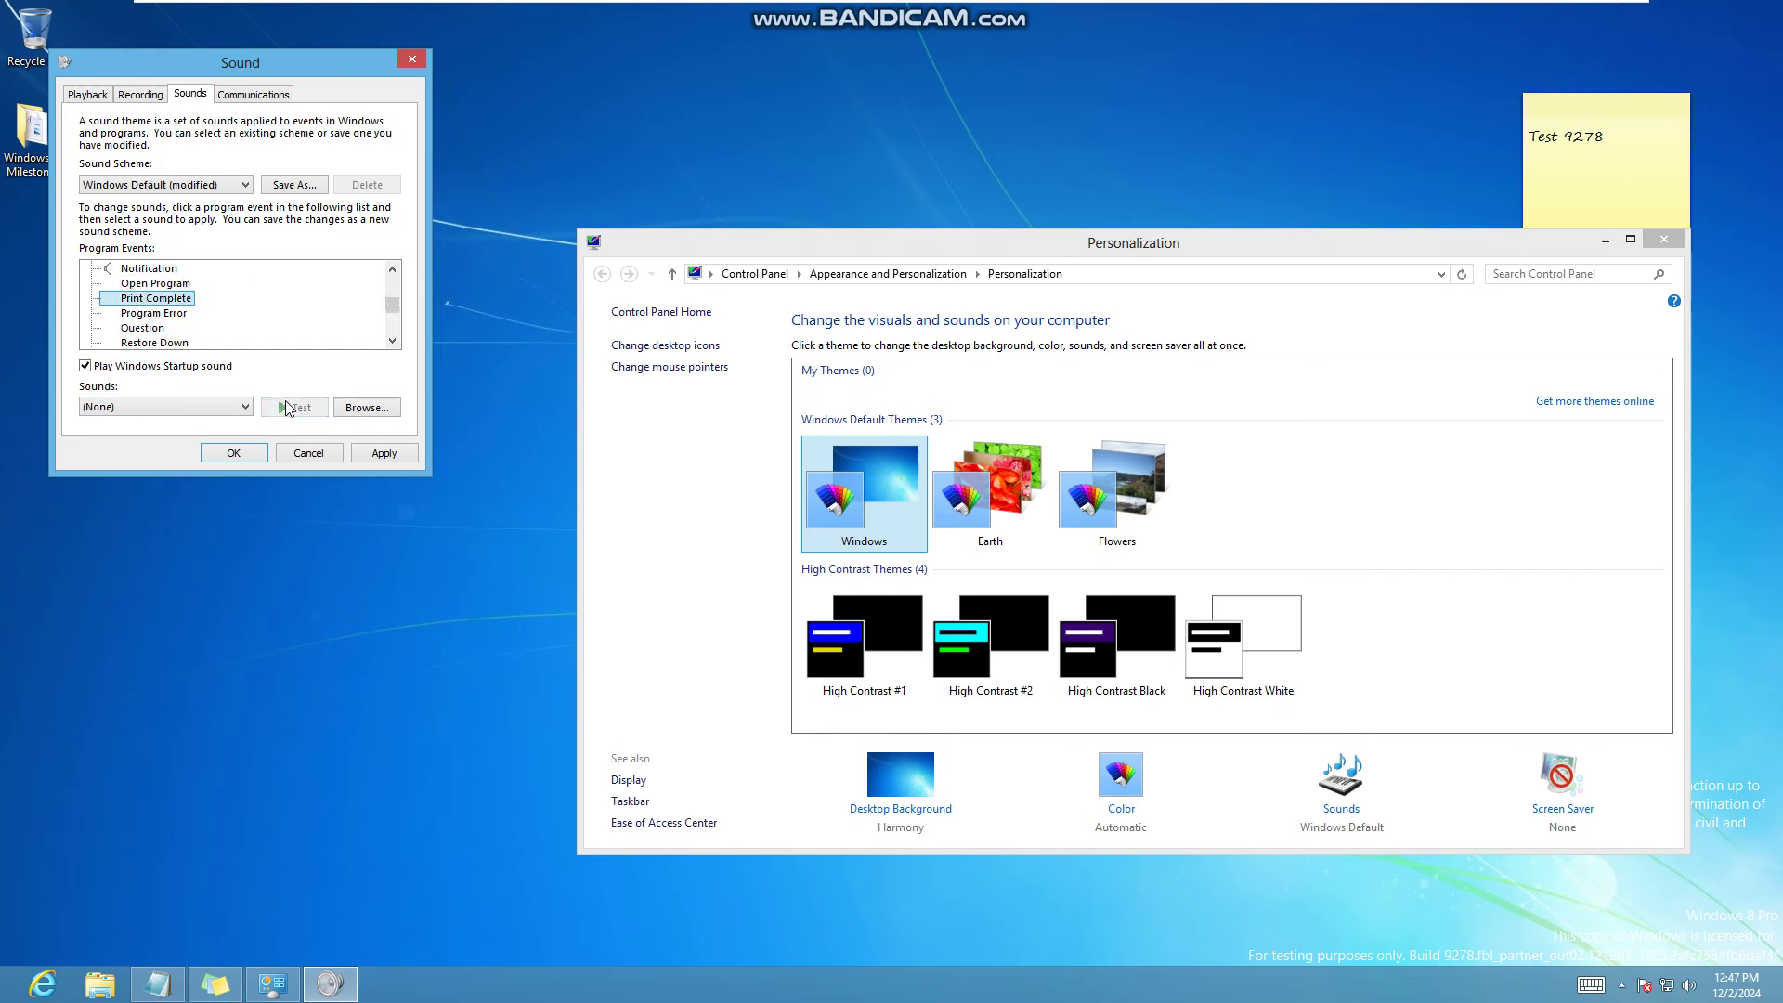
{"action": "left_click", "coordinate": [230, 409]}
{"action": "scroll", "coordinate": [237, 604], "scroll_direction": "down", "scroll_amount": 13}
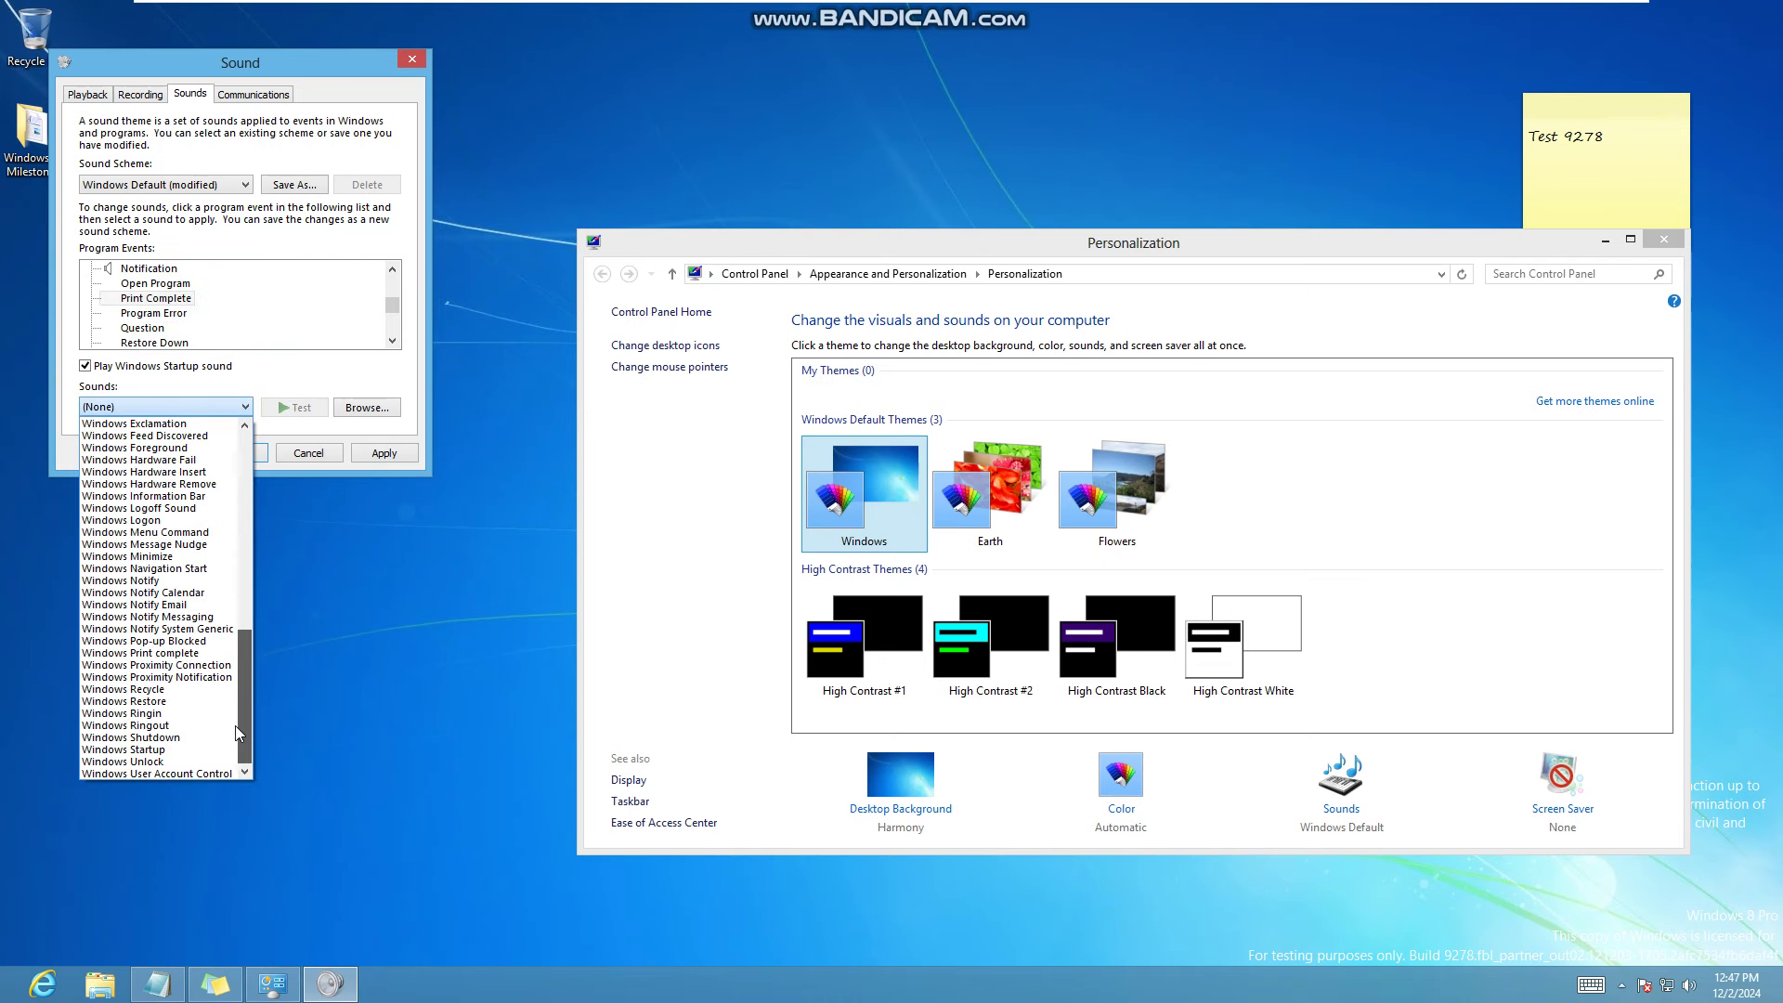
{"action": "left_click", "coordinate": [175, 653]}
{"action": "left_click", "coordinate": [291, 407]}
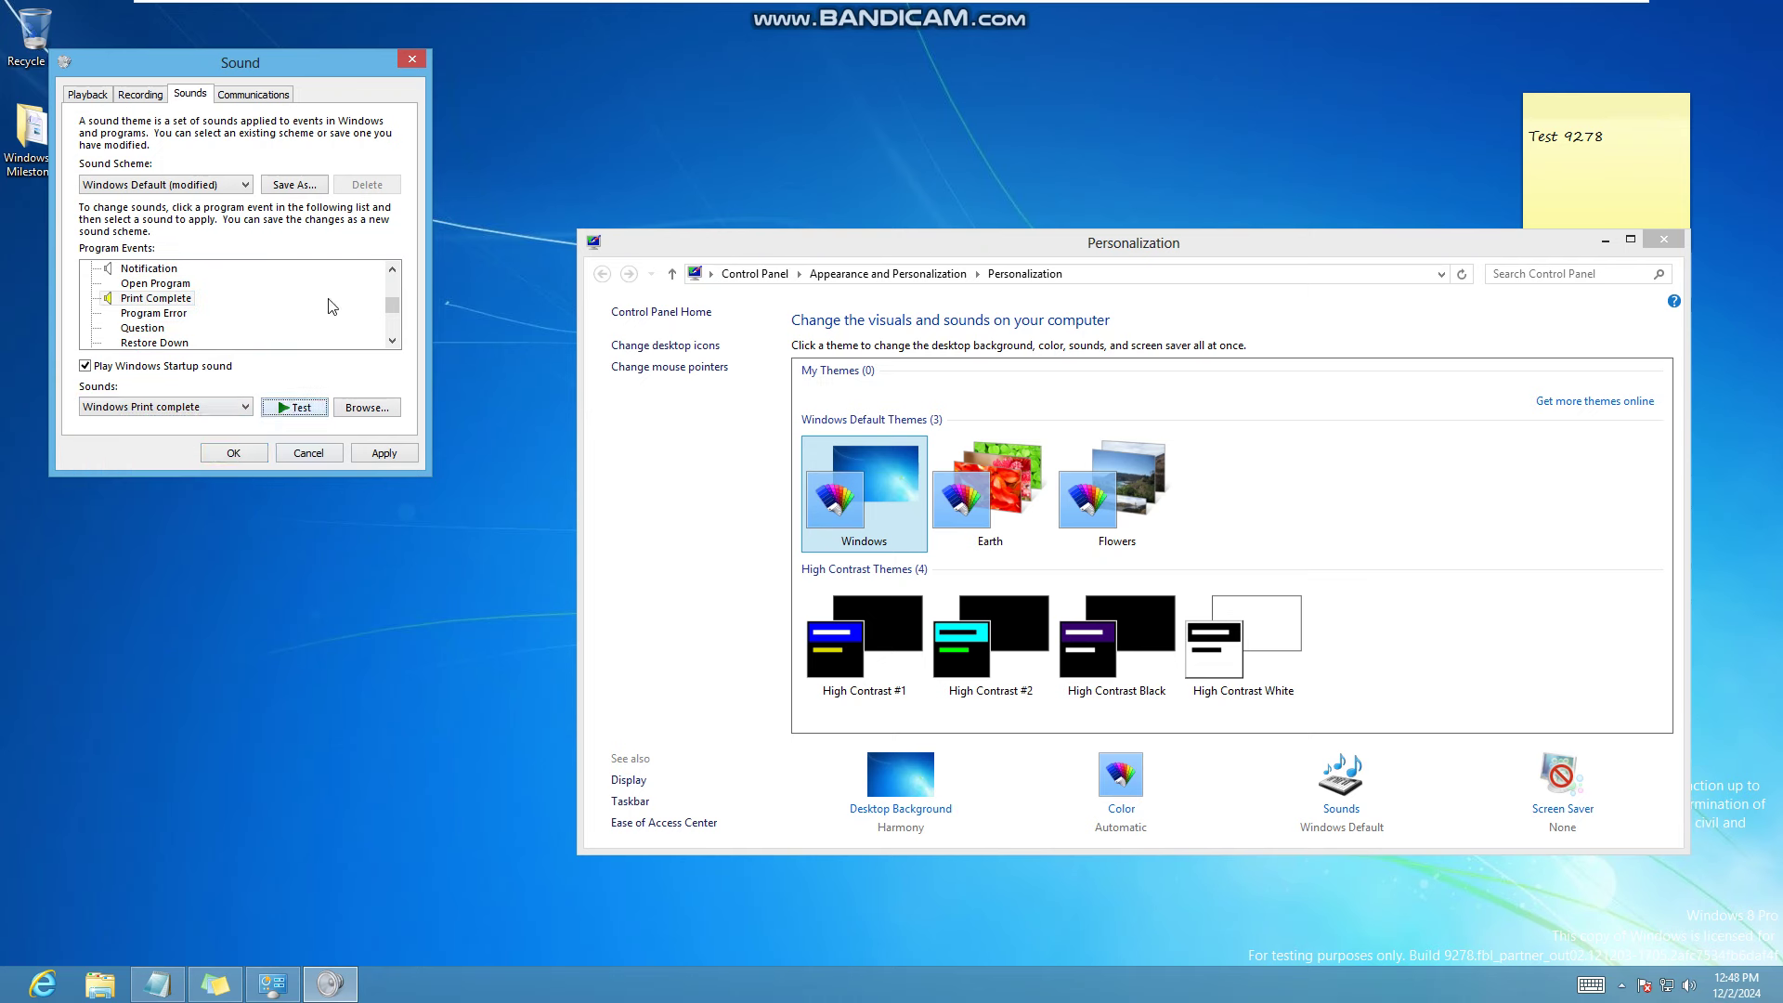
Assign the Windows Logon sound to the Windows Change Theme event.
{"action": "key", "text": "Down"}
{"action": "key", "text": "Down"}
{"action": "key", "text": "Down"}
{"action": "key", "text": "Down"}
{"action": "key", "text": "Down"}
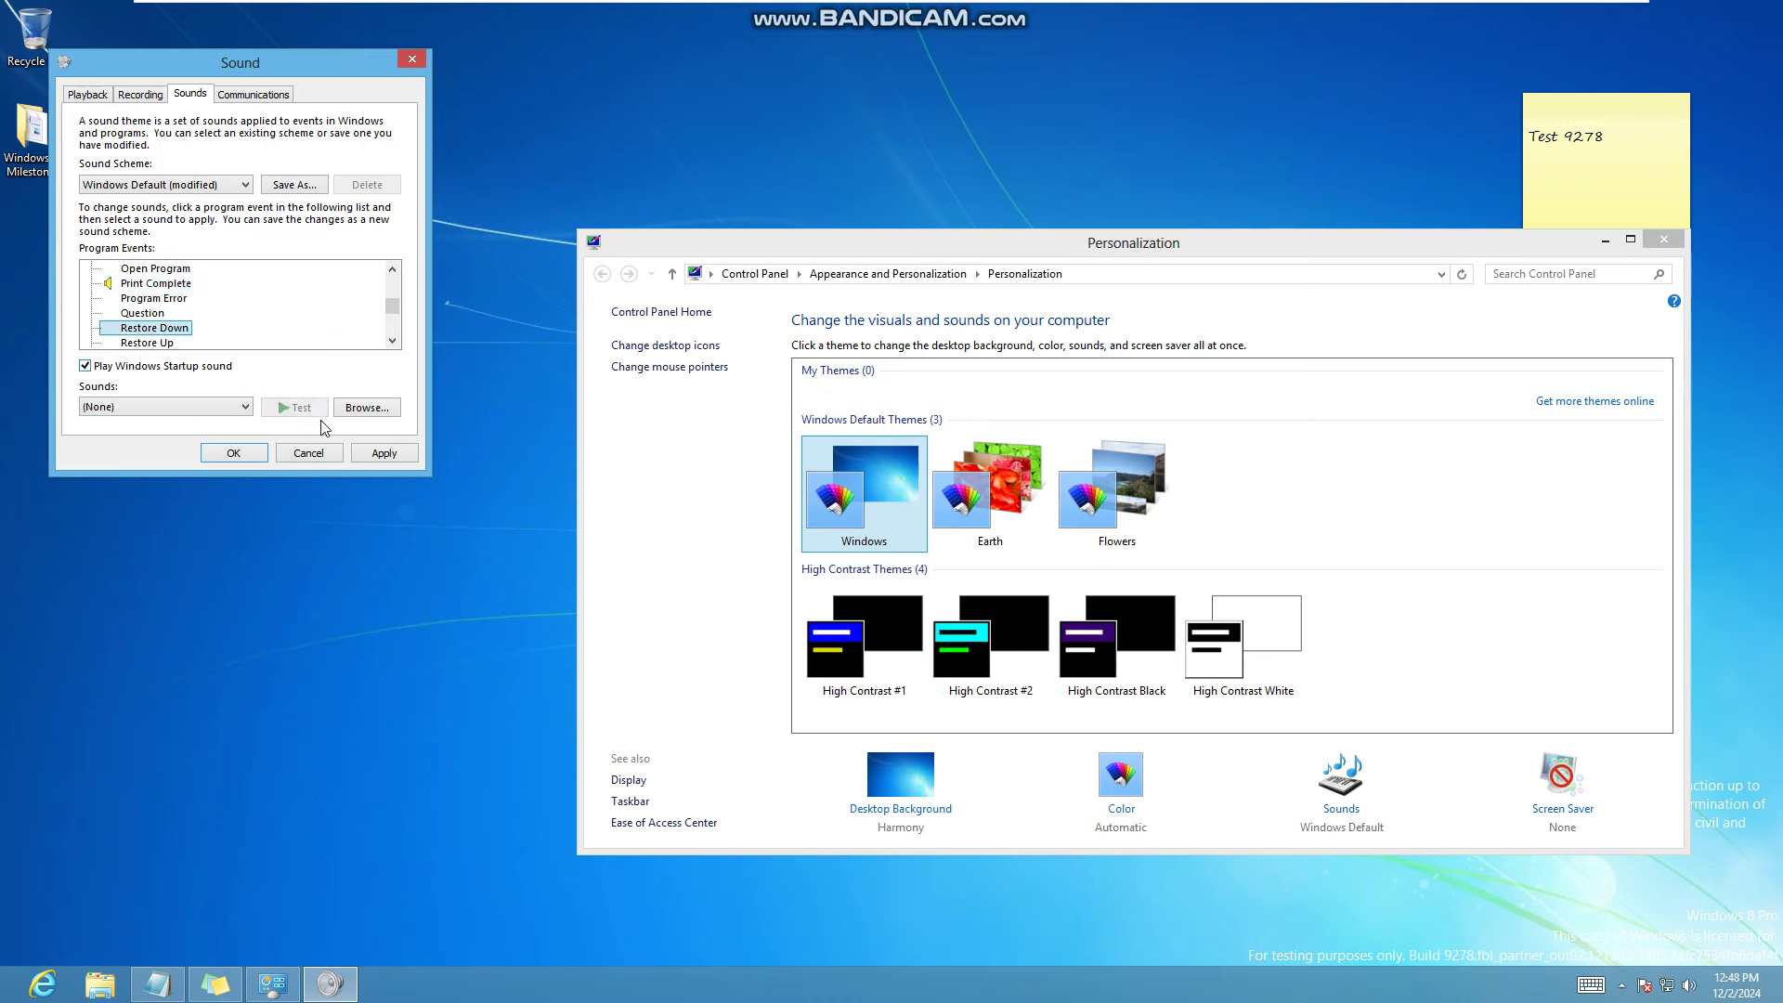
{"action": "key", "text": "Down"}
{"action": "key", "text": "Down"}
{"action": "key", "text": "Down"}
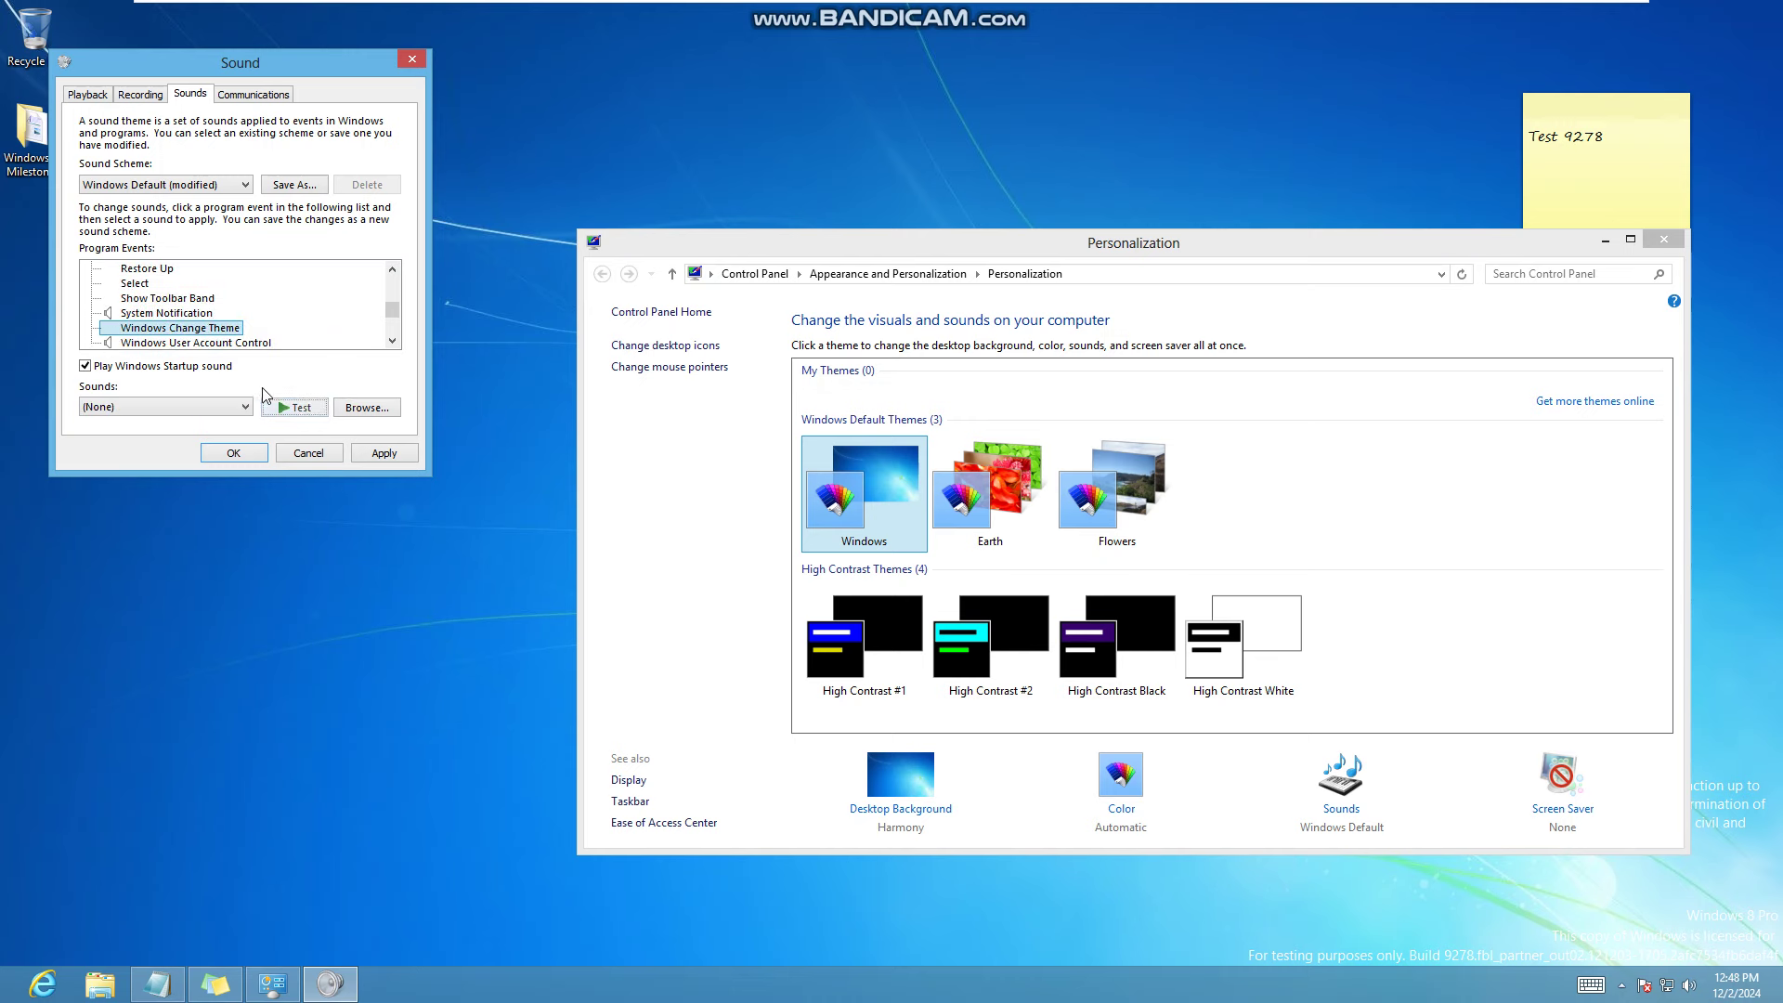
{"action": "left_click", "coordinate": [243, 406]}
{"action": "left_click", "coordinate": [253, 472]}
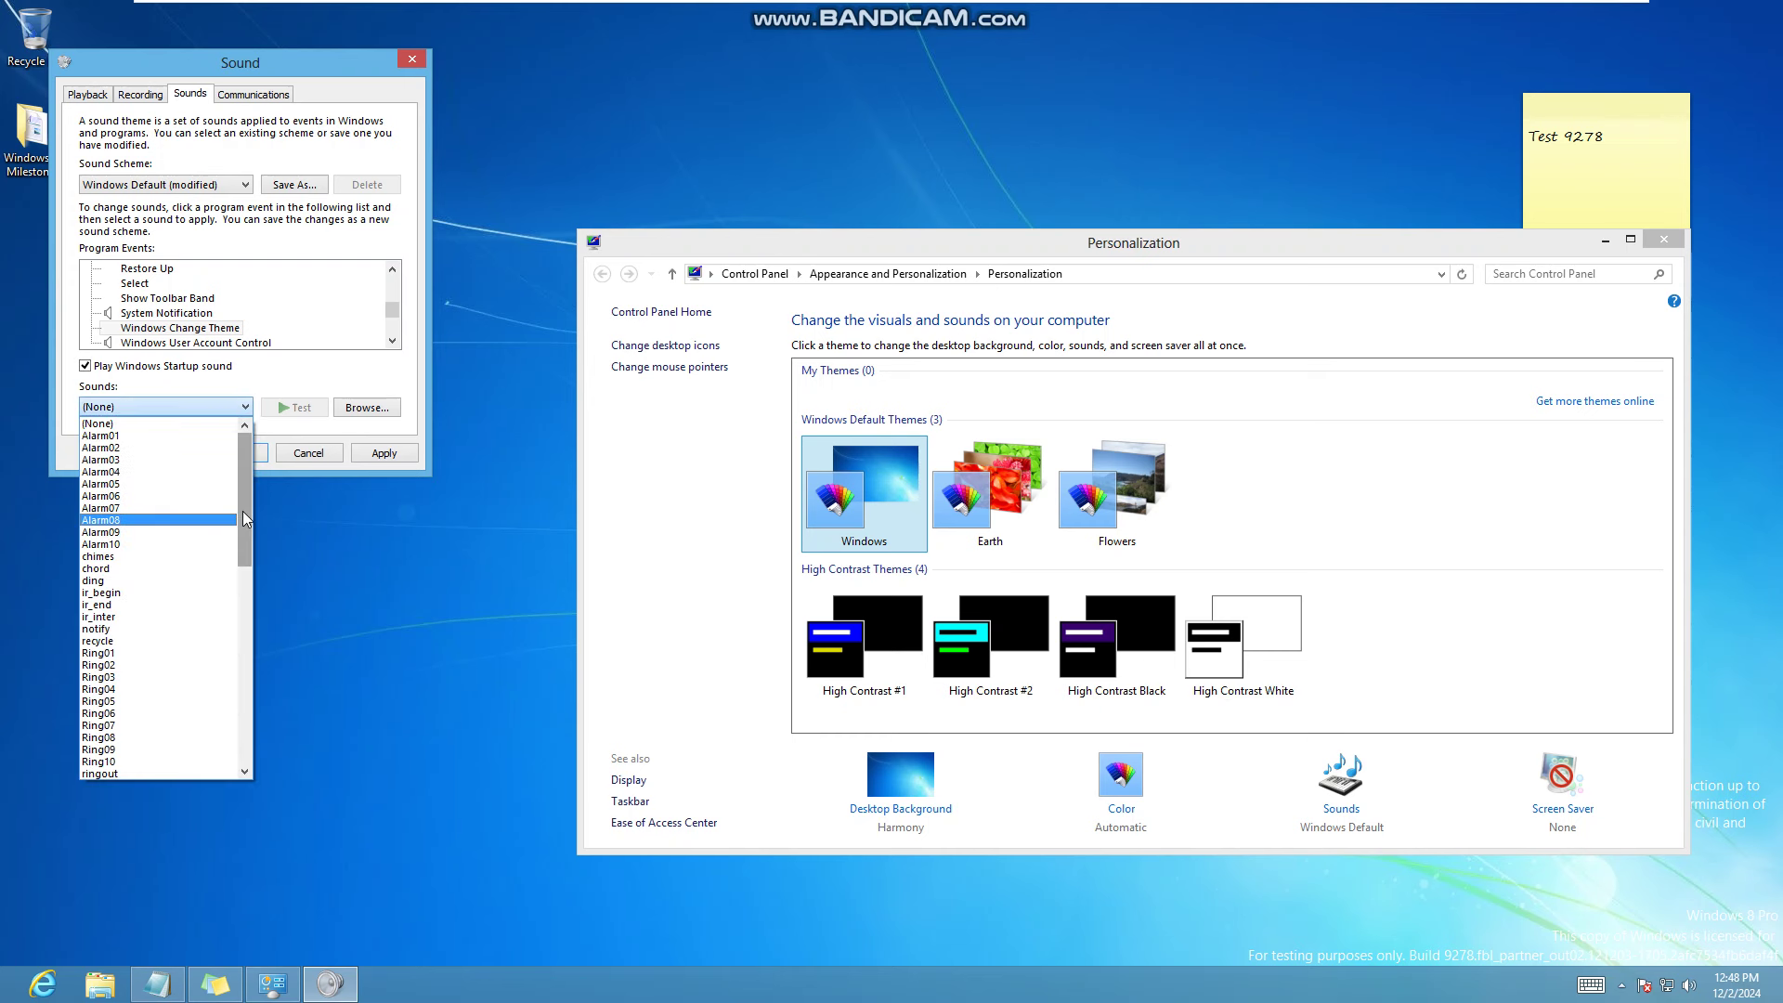
{"action": "left_click_drag", "start_coordinate": [242, 511], "coordinate": [245, 788]}
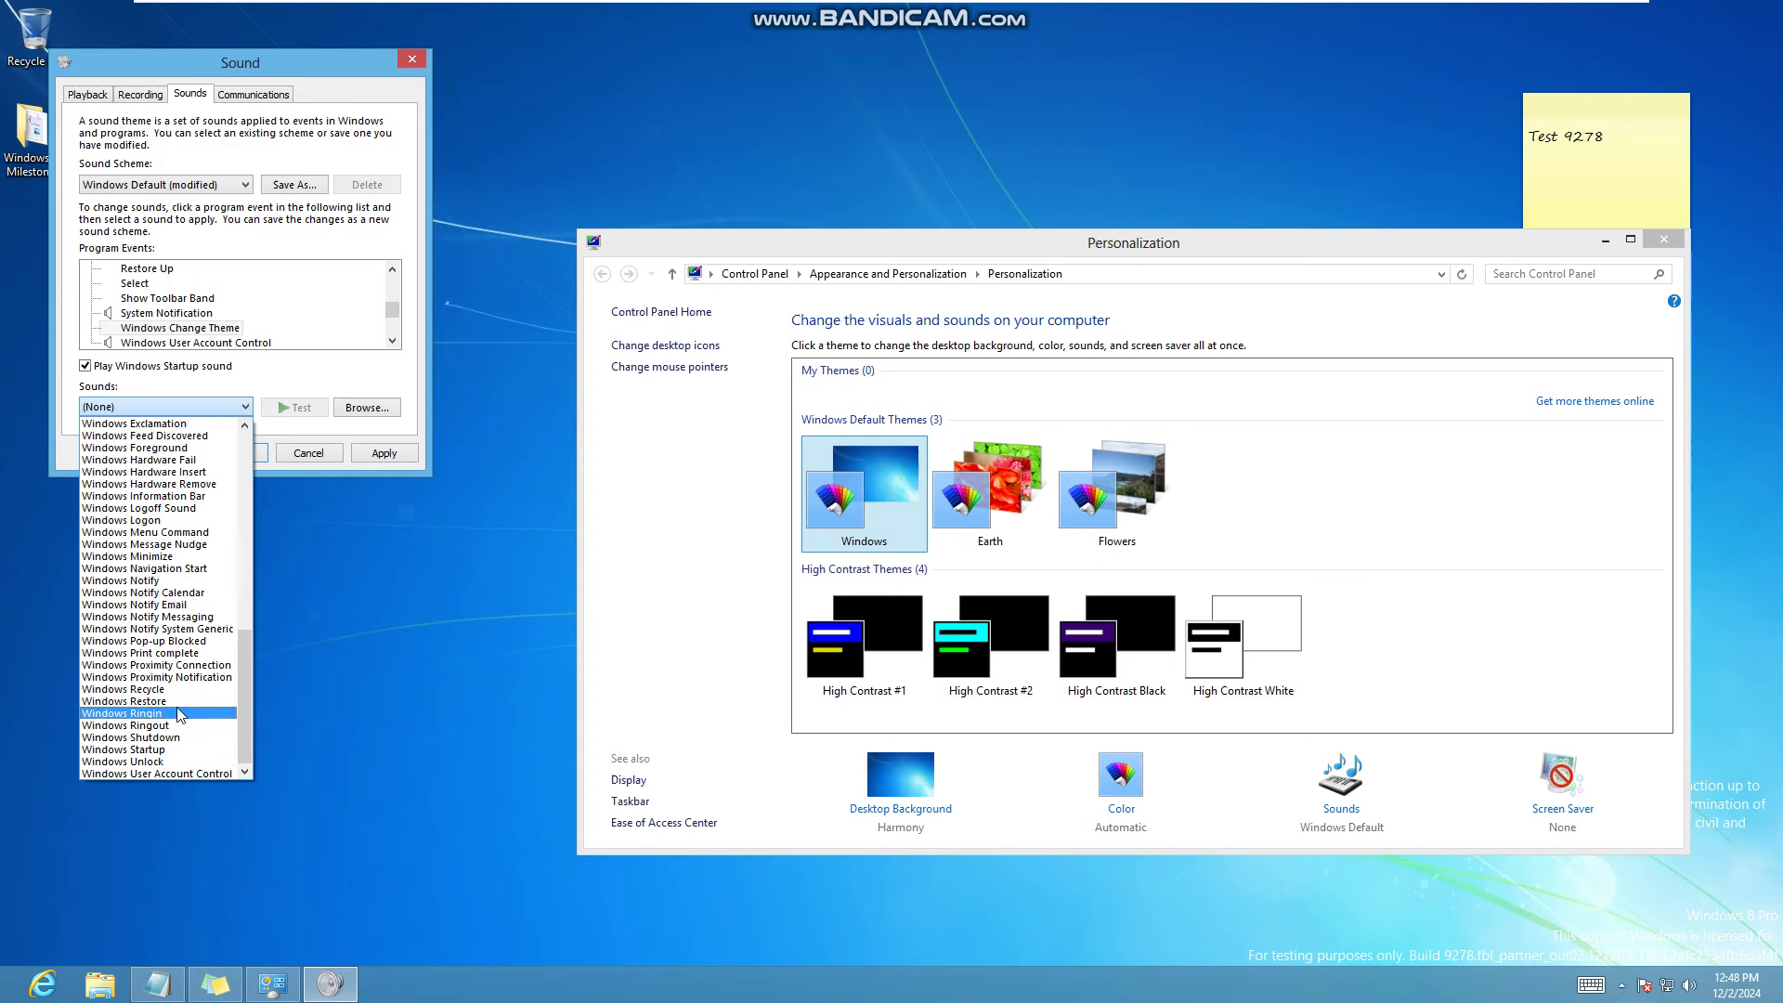
{"action": "left_click", "coordinate": [185, 520]}
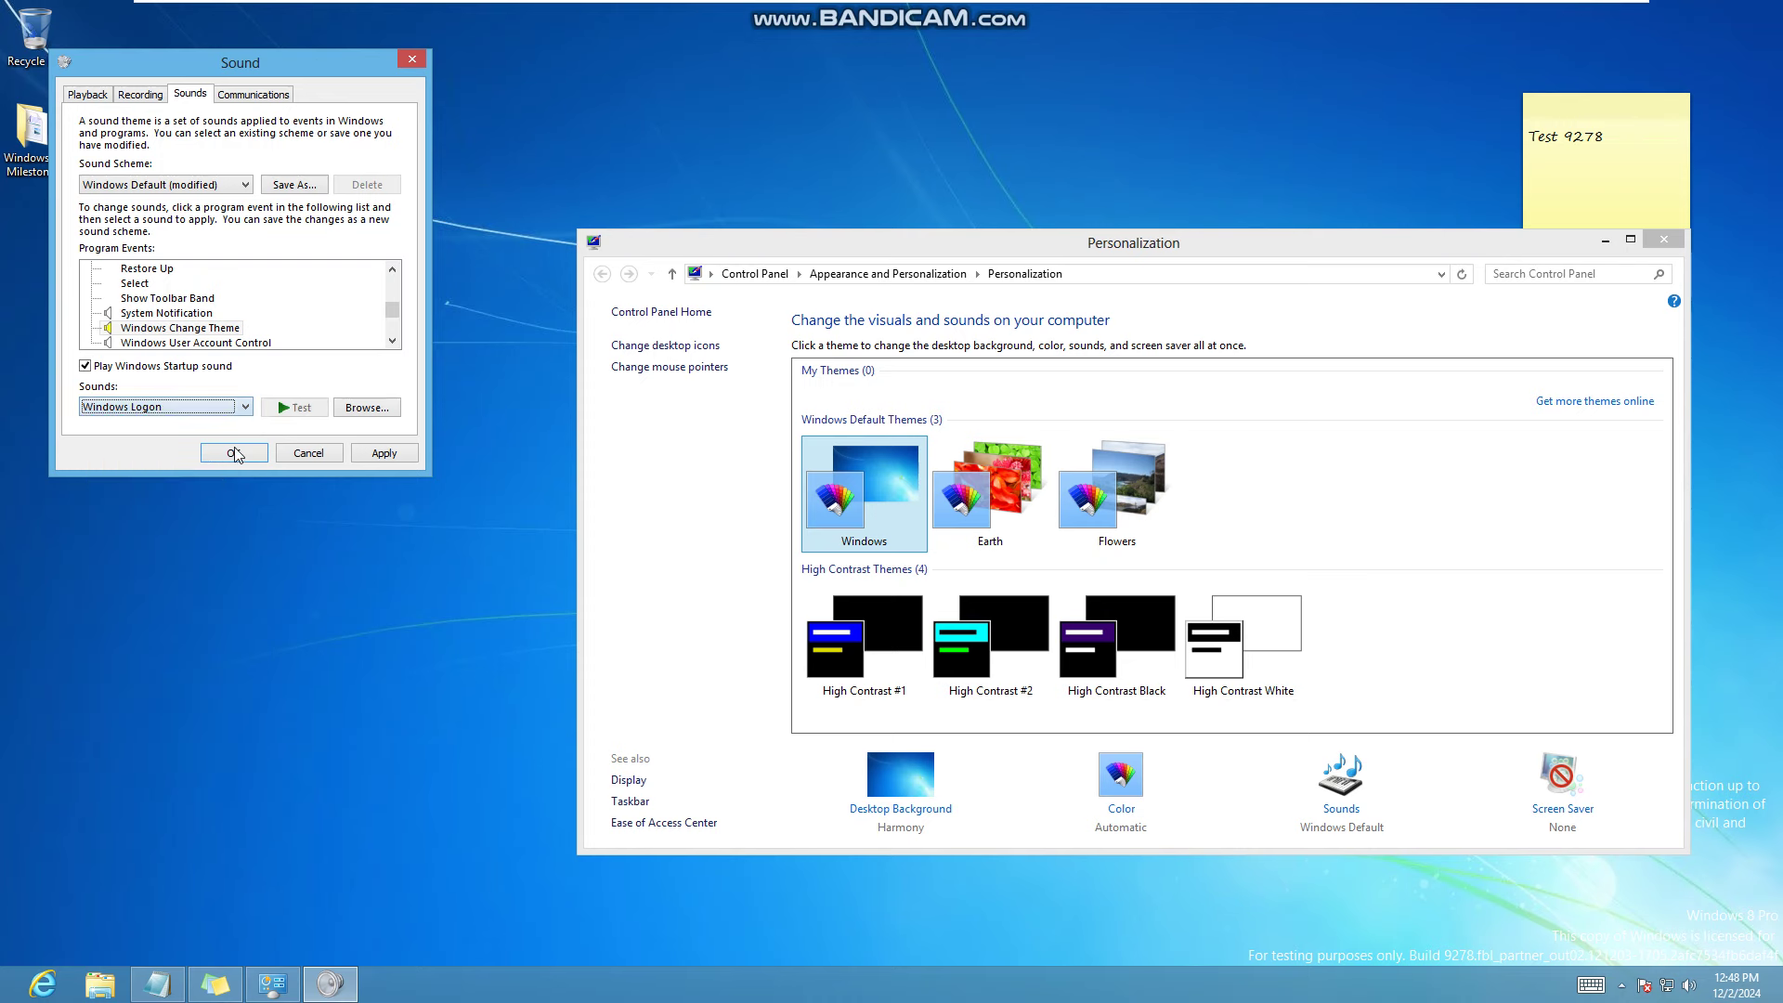
Test the sound of the Windows User Account Control event.
{"action": "left_click", "coordinate": [240, 344]}
{"action": "scroll", "coordinate": [240, 344], "scroll_direction": "down", "scroll_amount": 1}
{"action": "key", "text": "super"}
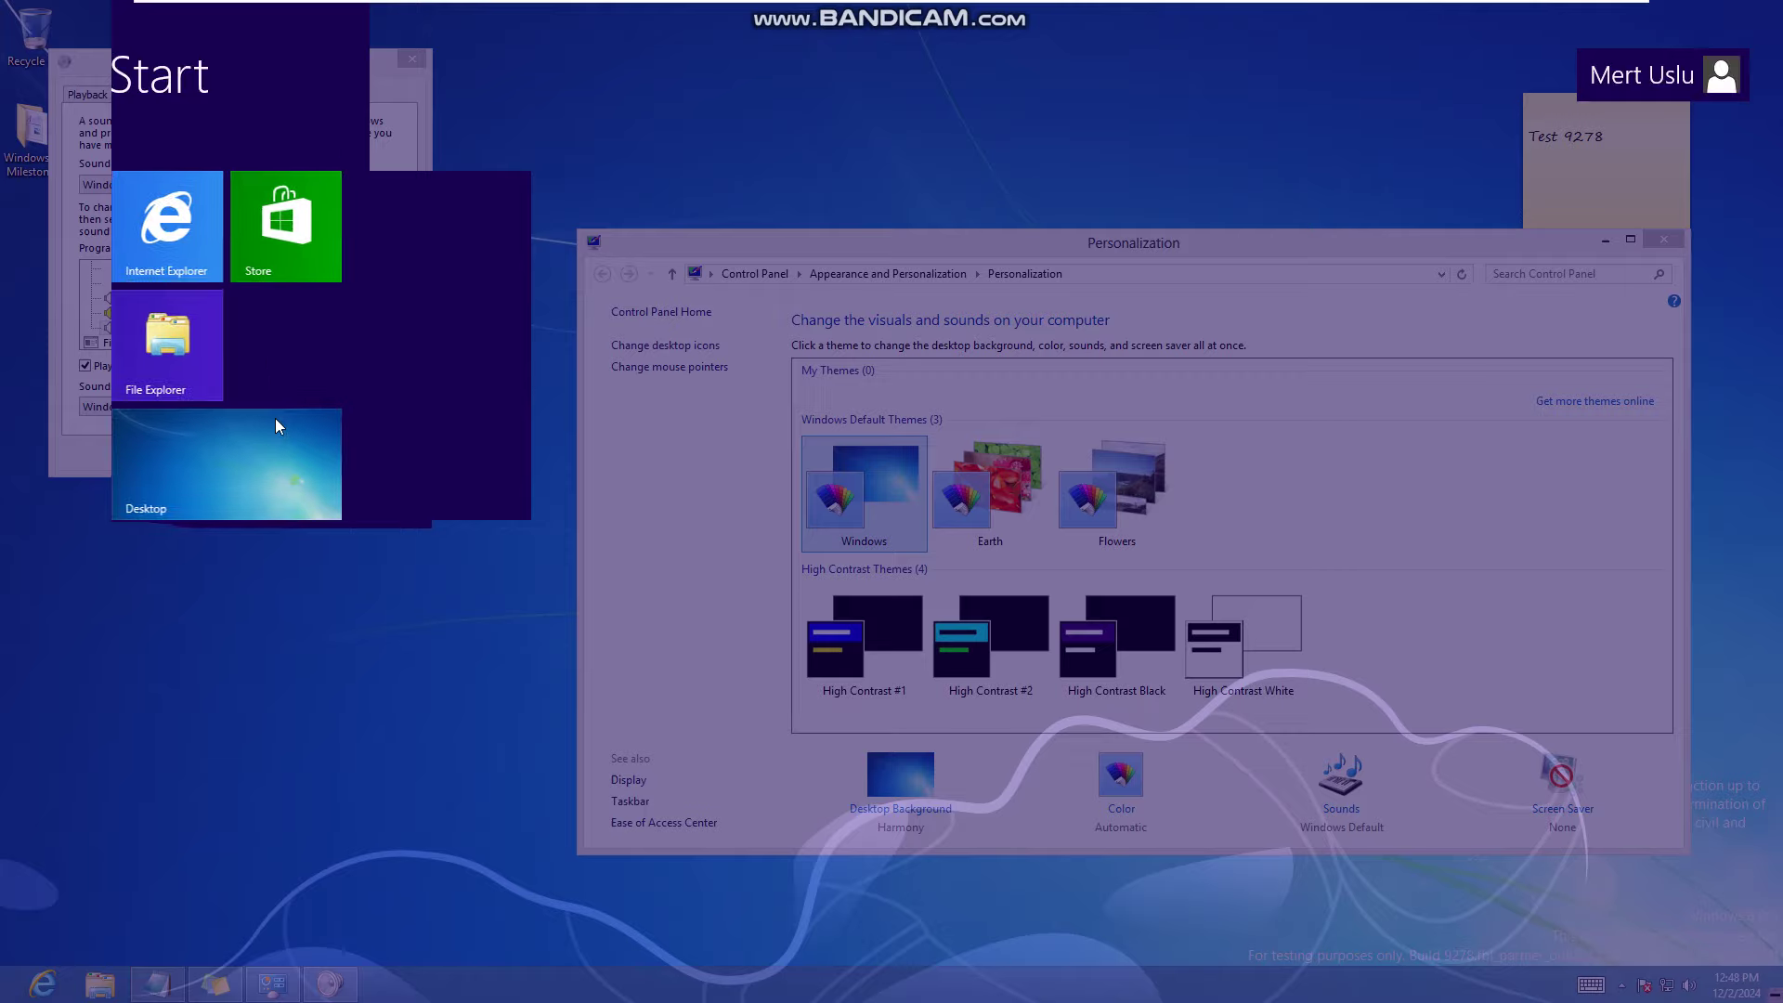
{"action": "left_click", "coordinate": [276, 419]}
{"action": "left_click", "coordinate": [309, 409]}
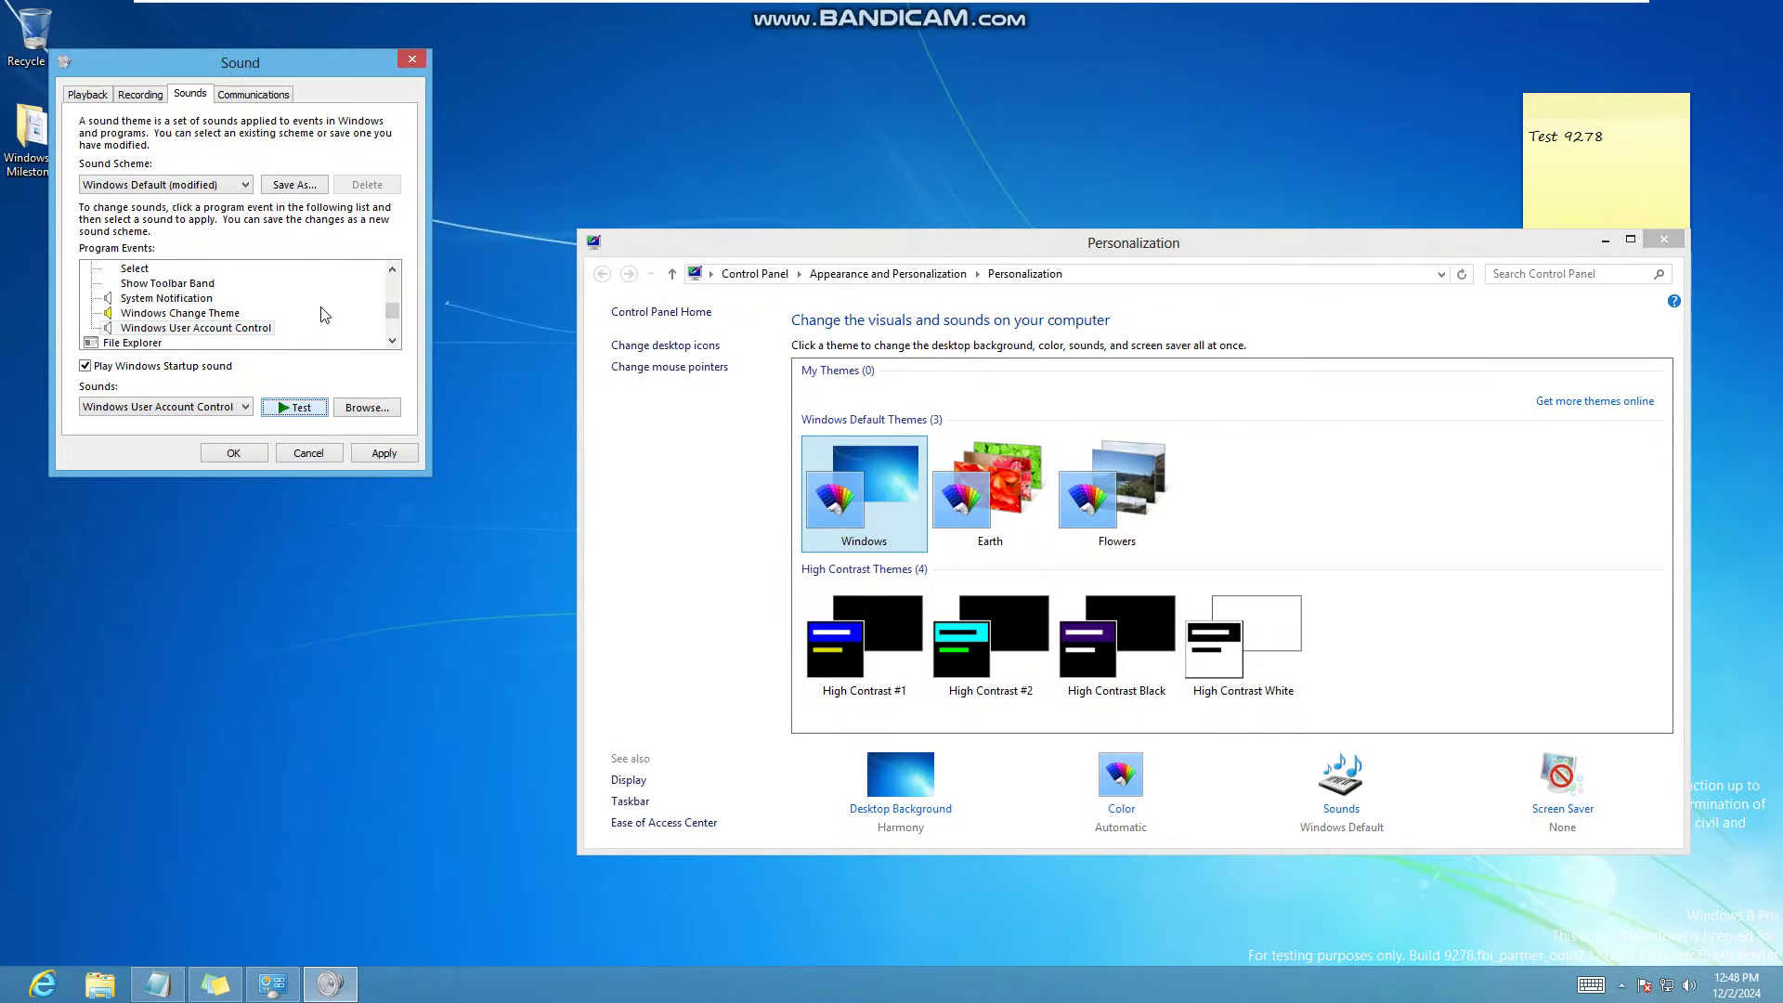
Go through the File Explorer sound events from Blocked Pop-up Window to Notification bar and preview their sounds.
{"action": "left_click_drag", "start_coordinate": [393, 288], "coordinate": [393, 318]}
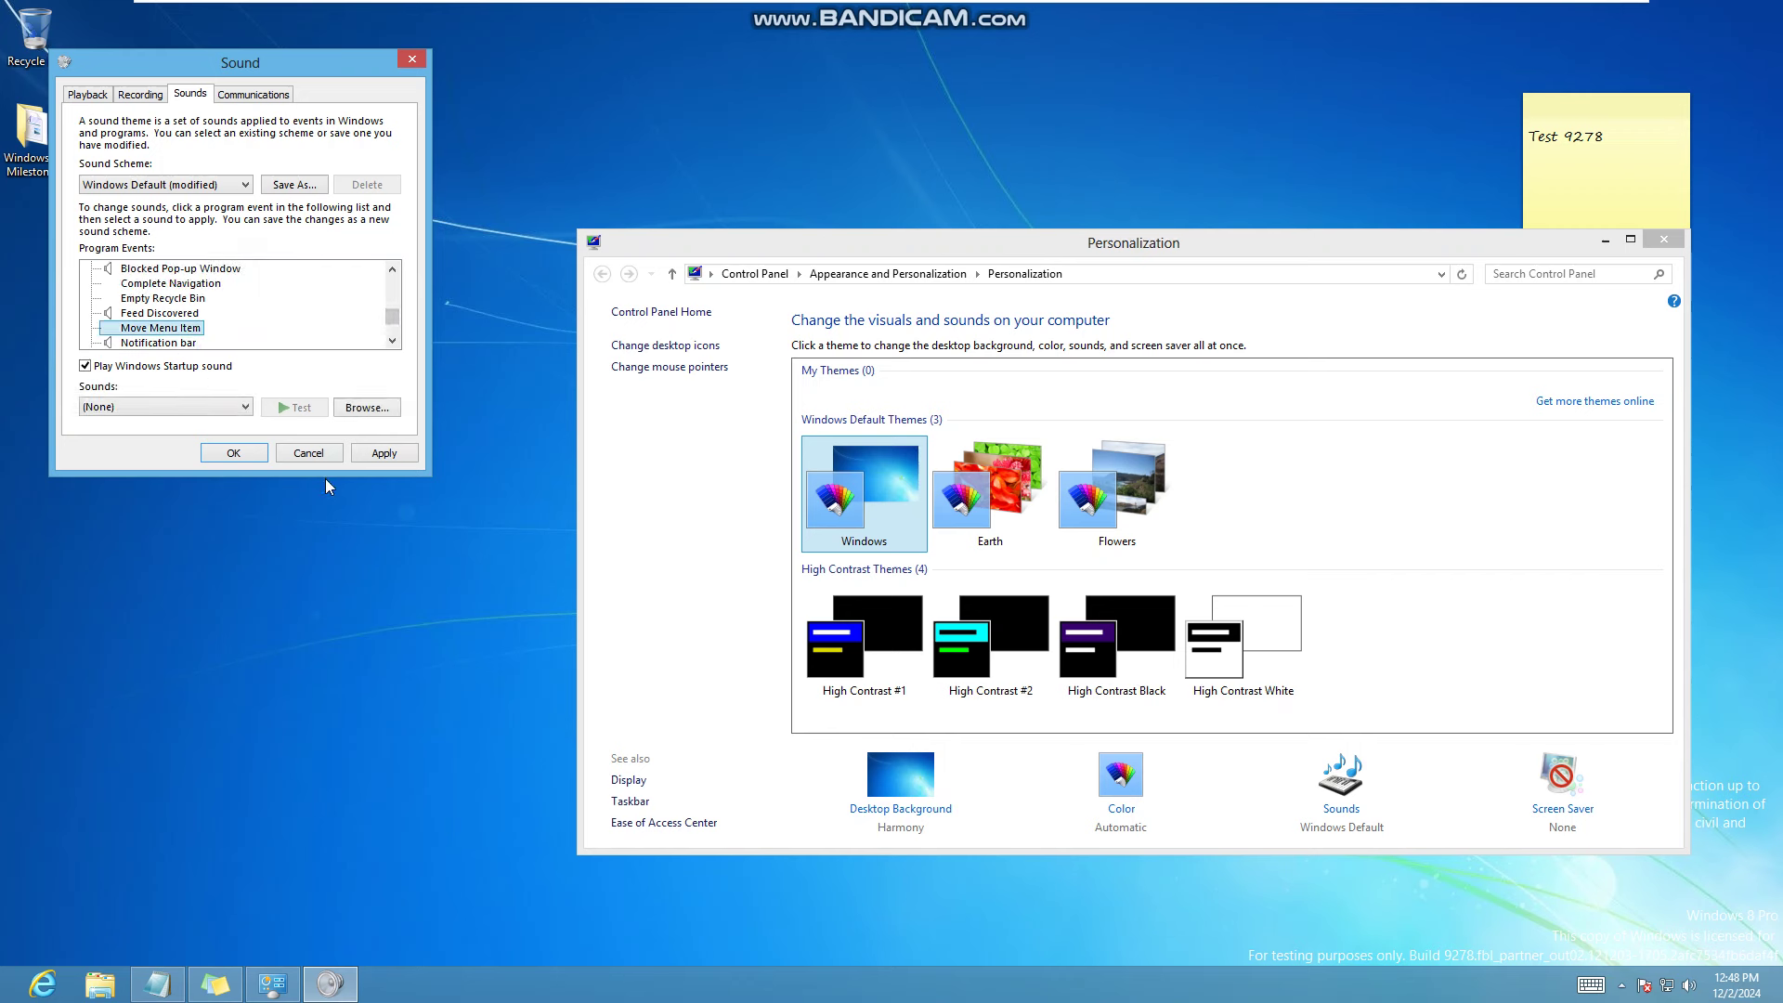
{"action": "key", "text": "Up"}
{"action": "key", "text": "Up"}
{"action": "key", "text": "Up"}
{"action": "key", "text": "Up"}
{"action": "key", "text": "Up"}
{"action": "key", "text": "Up"}
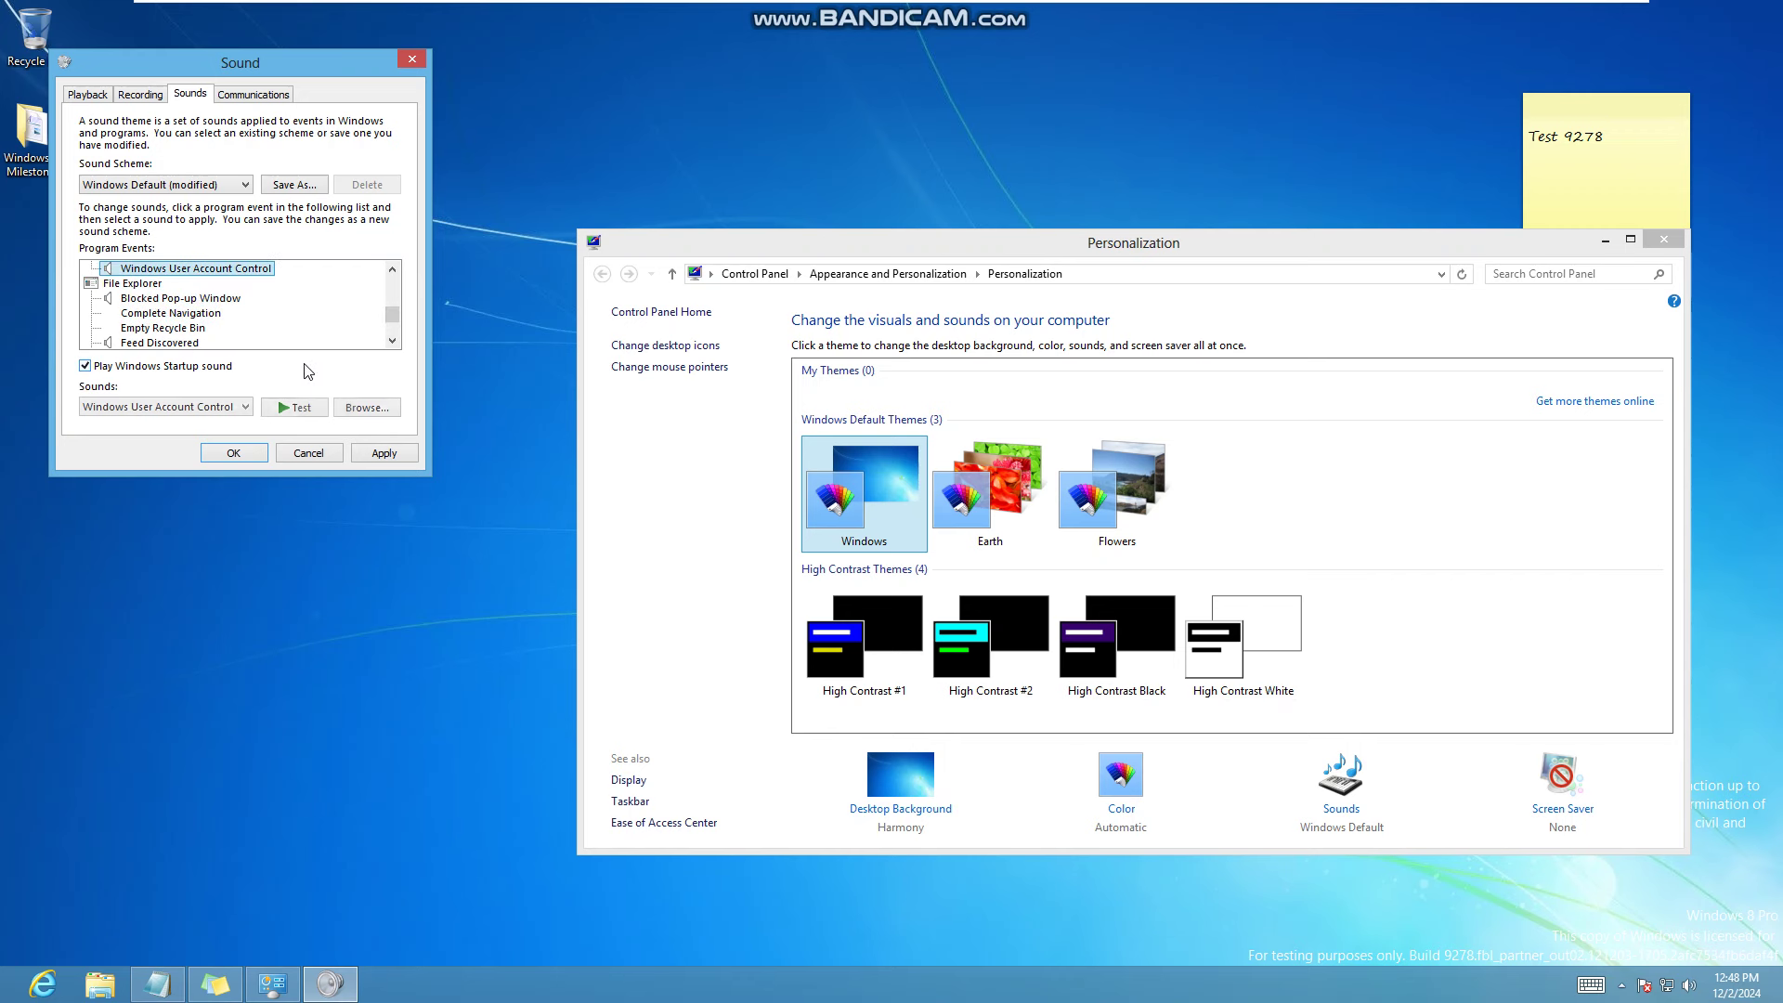
{"action": "key", "text": "Down"}
{"action": "key", "text": "Down"}
{"action": "key", "text": "Down"}
{"action": "key", "text": "Down"}
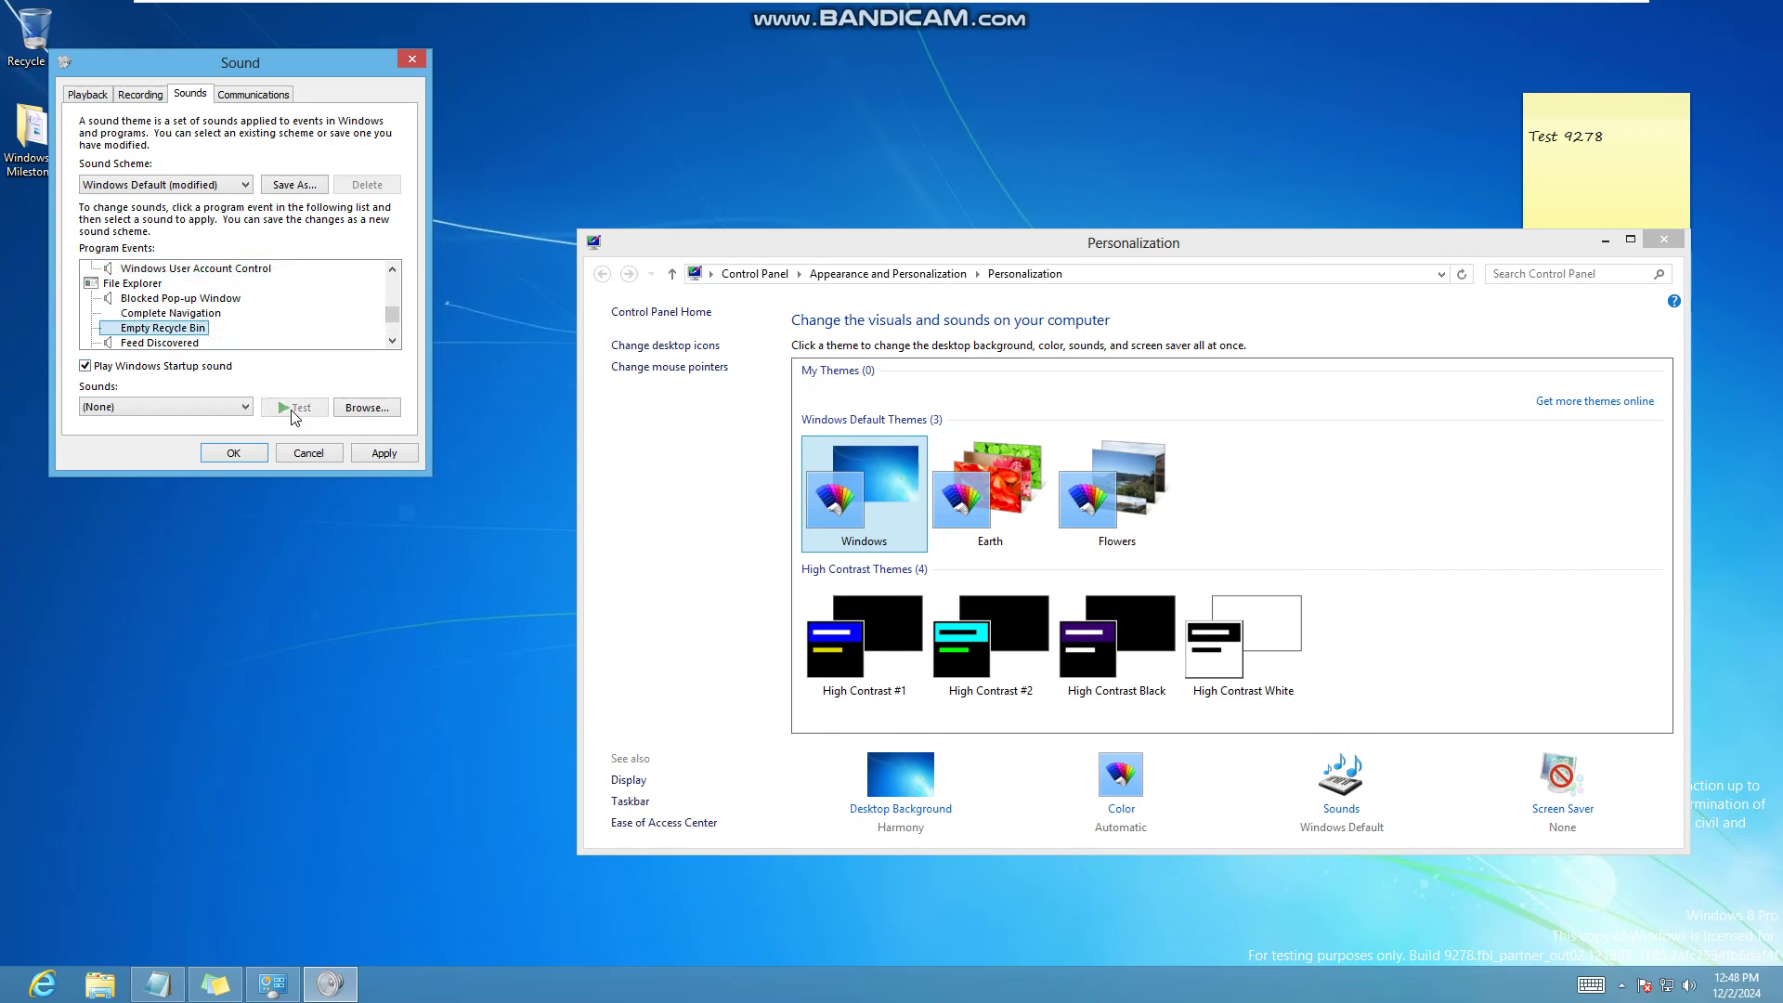
{"action": "key", "text": "Down"}
{"action": "key", "text": "Down"}
{"action": "key", "text": "Down"}
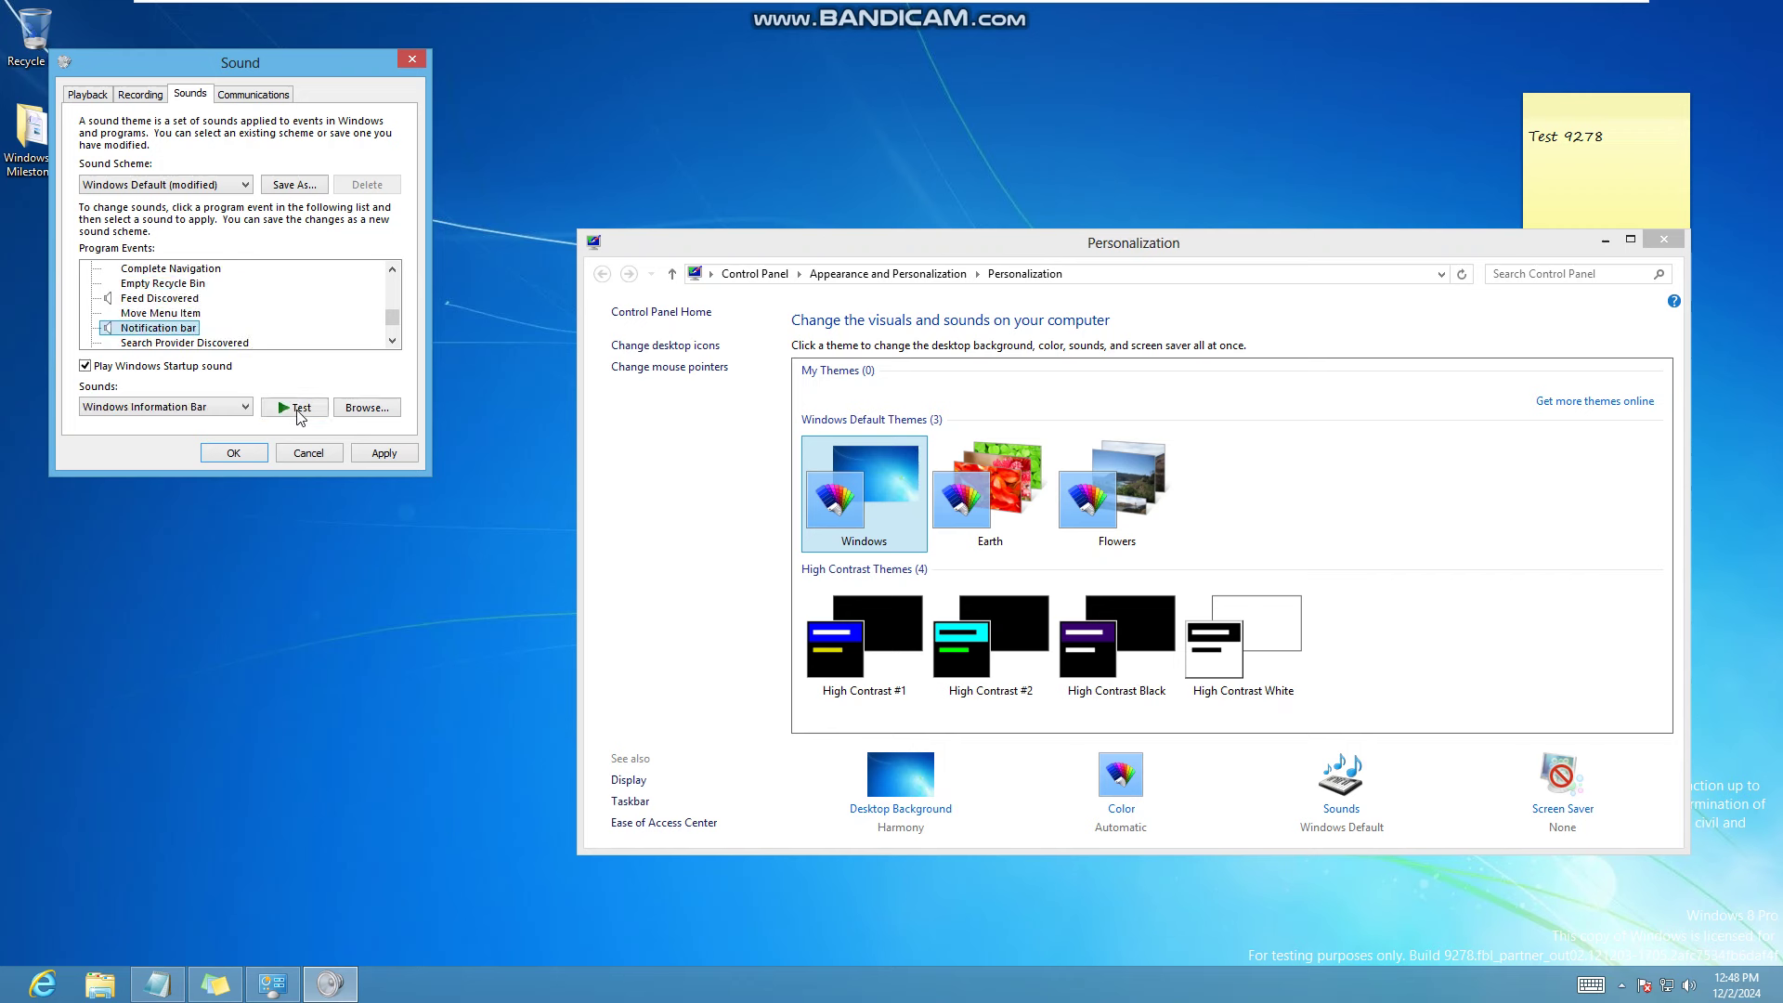
Preview the Windows Speech Recognition event sounds from Disambiguation Numbers to Sleep, and close the sound settings without saving.
{"action": "key", "text": "Down"}
{"action": "key", "text": "Down"}
{"action": "key", "text": "Down"}
{"action": "key", "text": "Down"}
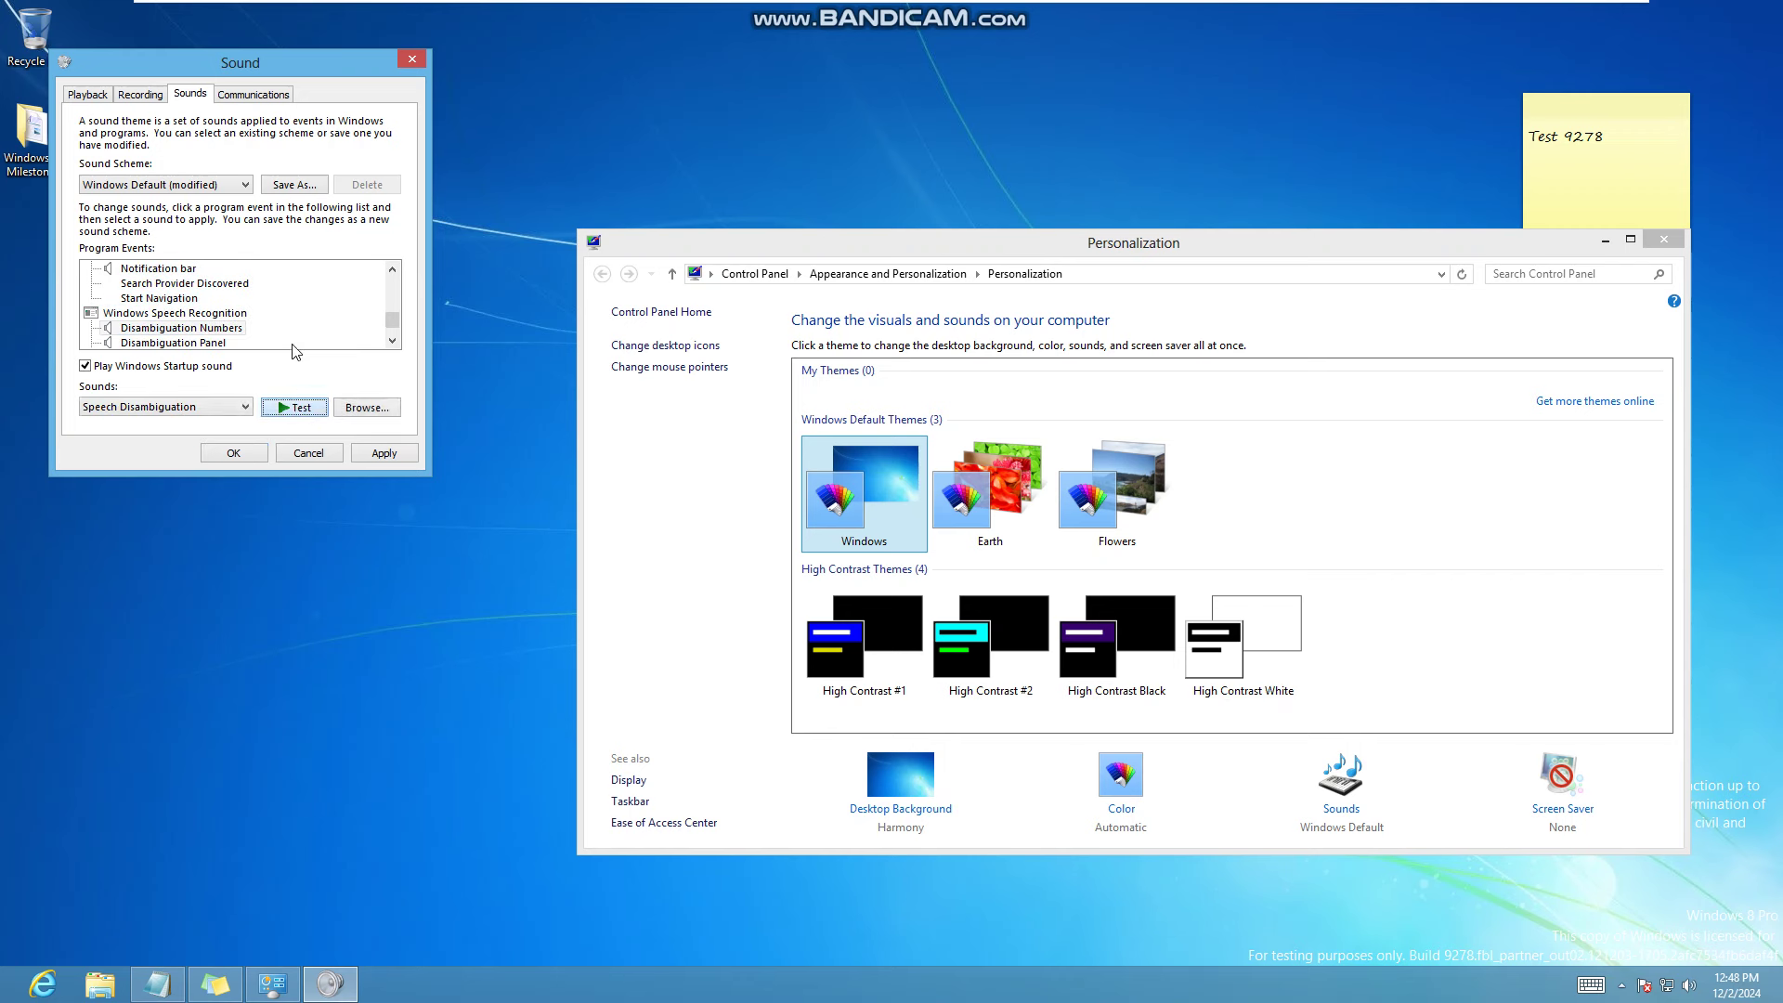
{"action": "key", "text": "Down"}
{"action": "key", "text": "Down"}
{"action": "key", "text": "Down"}
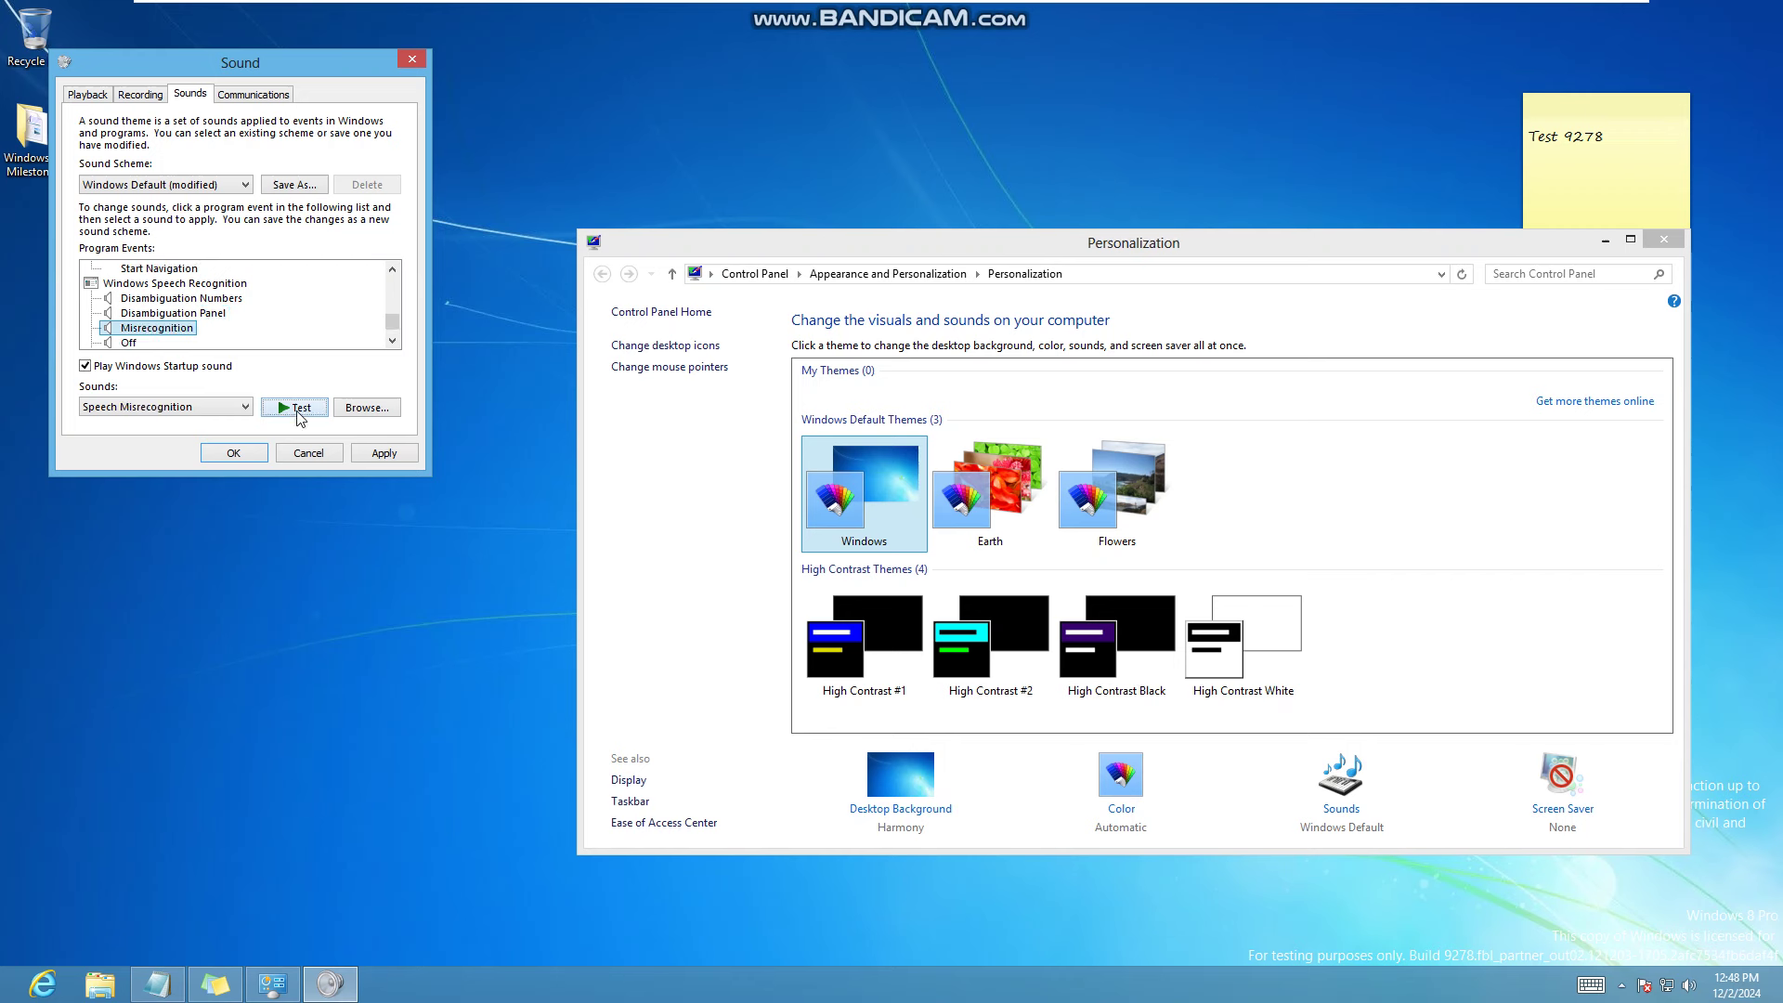
{"action": "key", "text": "Down"}
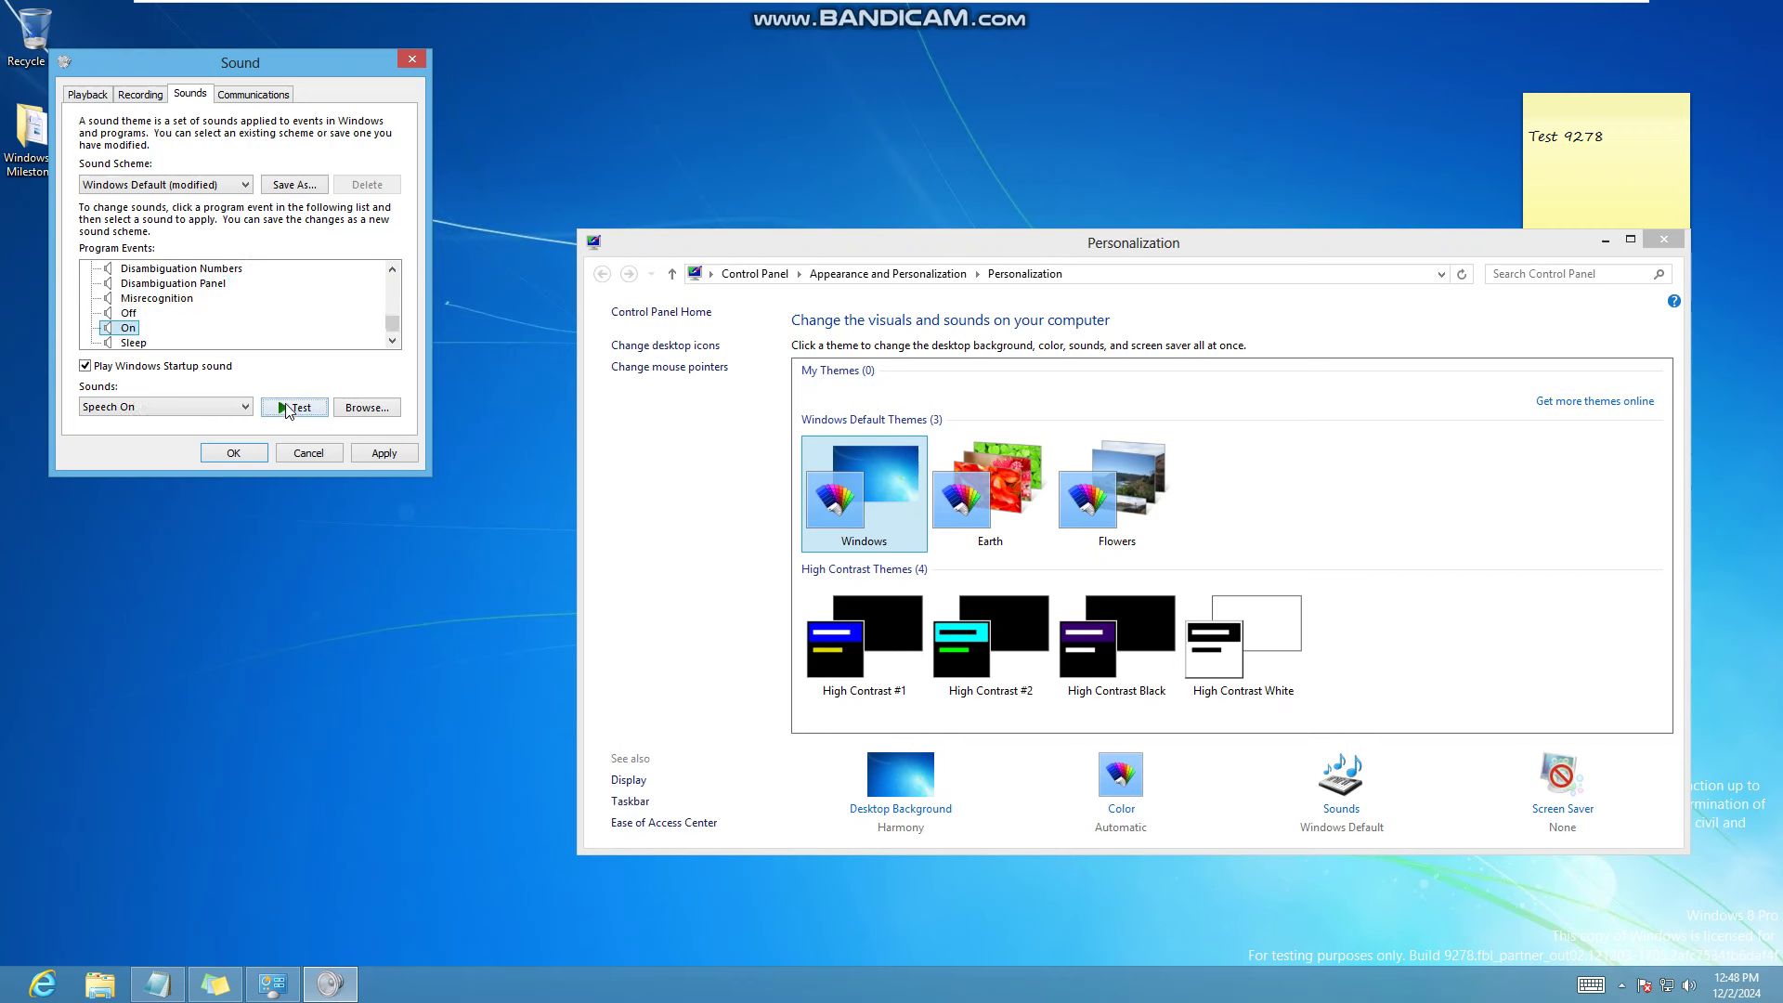
{"action": "key", "text": "Down"}
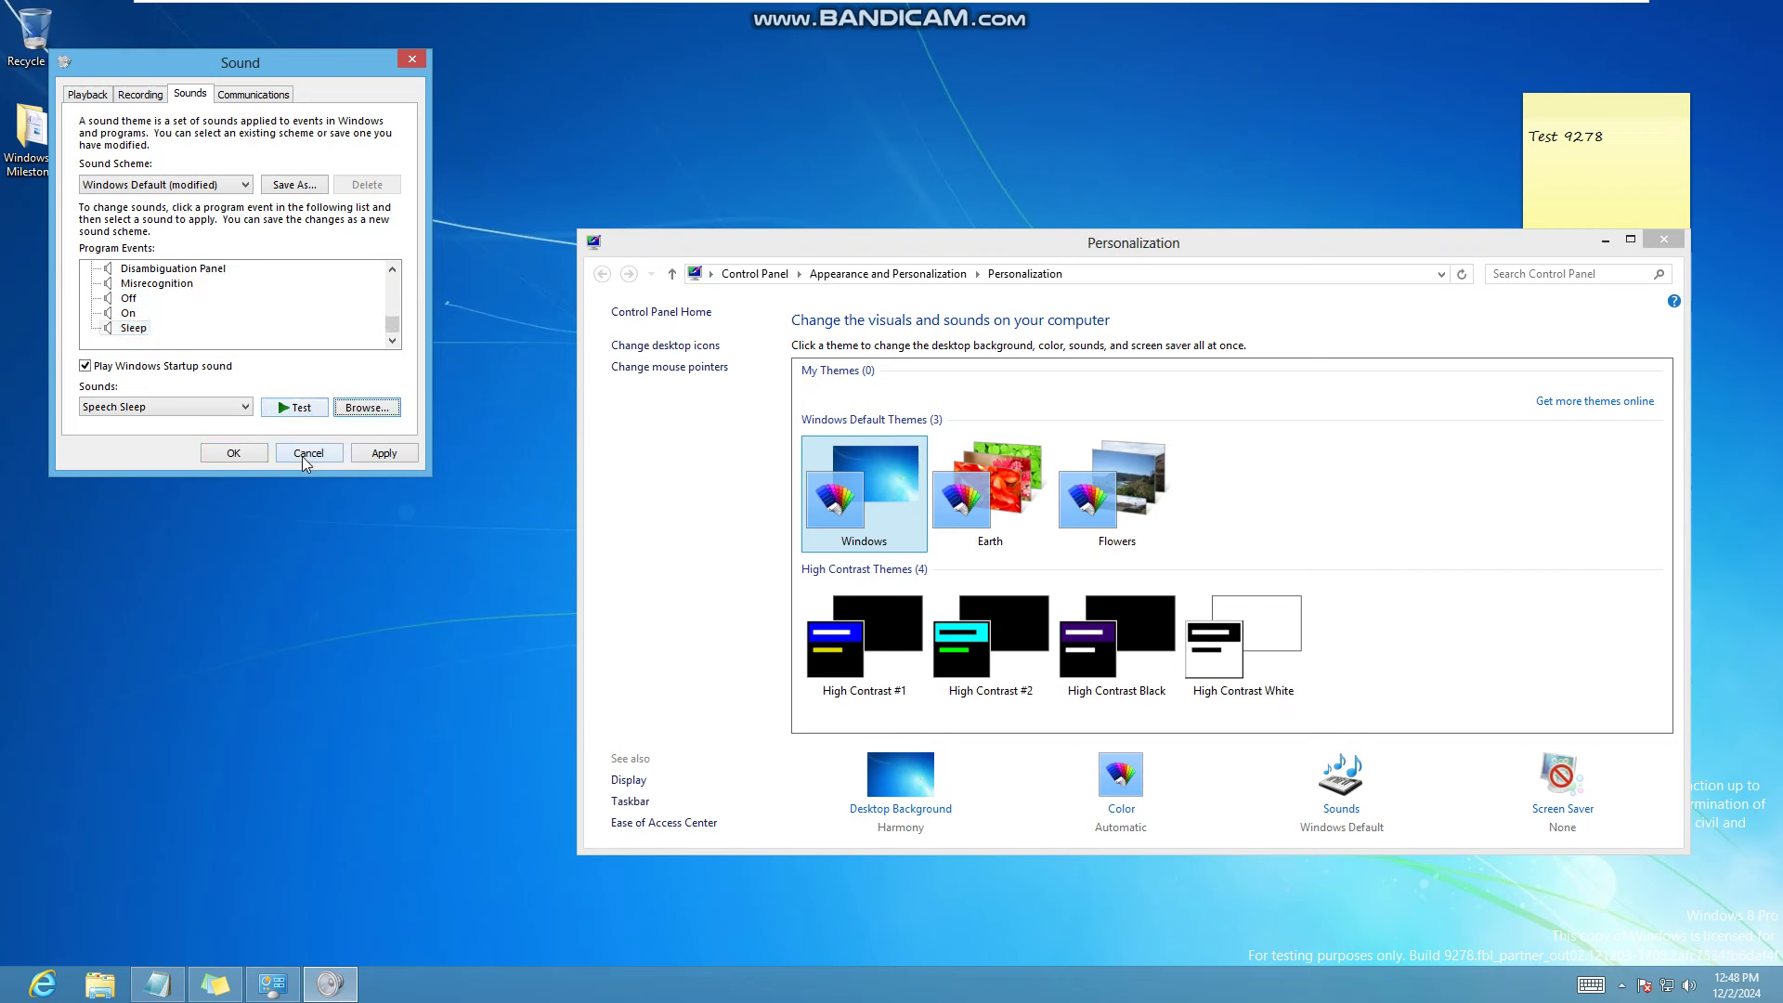
{"action": "left_click", "coordinate": [303, 455]}
Run winver to view the About Windows information and move its window beside the Personalization window.
{"action": "key", "text": "super+r"}
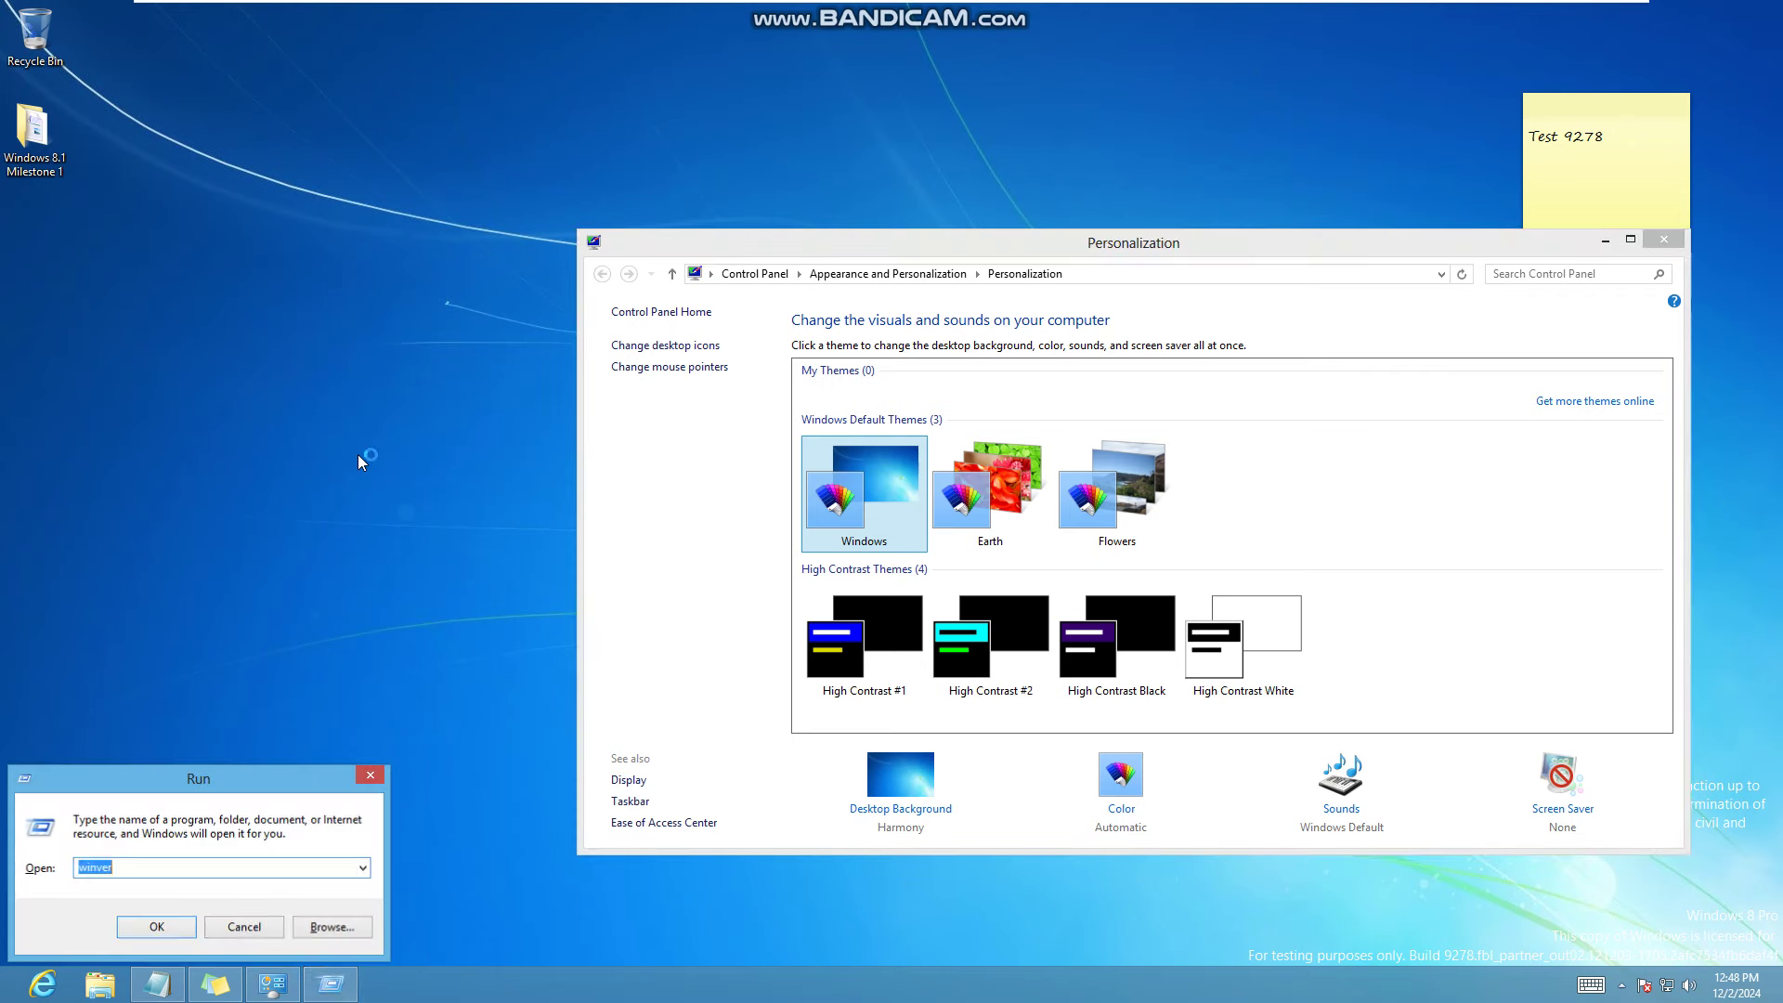
{"action": "key", "text": "Return"}
{"action": "left_click_drag", "start_coordinate": [403, 36], "coordinate": [457, 238]}
Try the Earth and Flowers desktop themes, and apply the High Contrast #1 theme.
{"action": "left_click", "coordinate": [999, 510]}
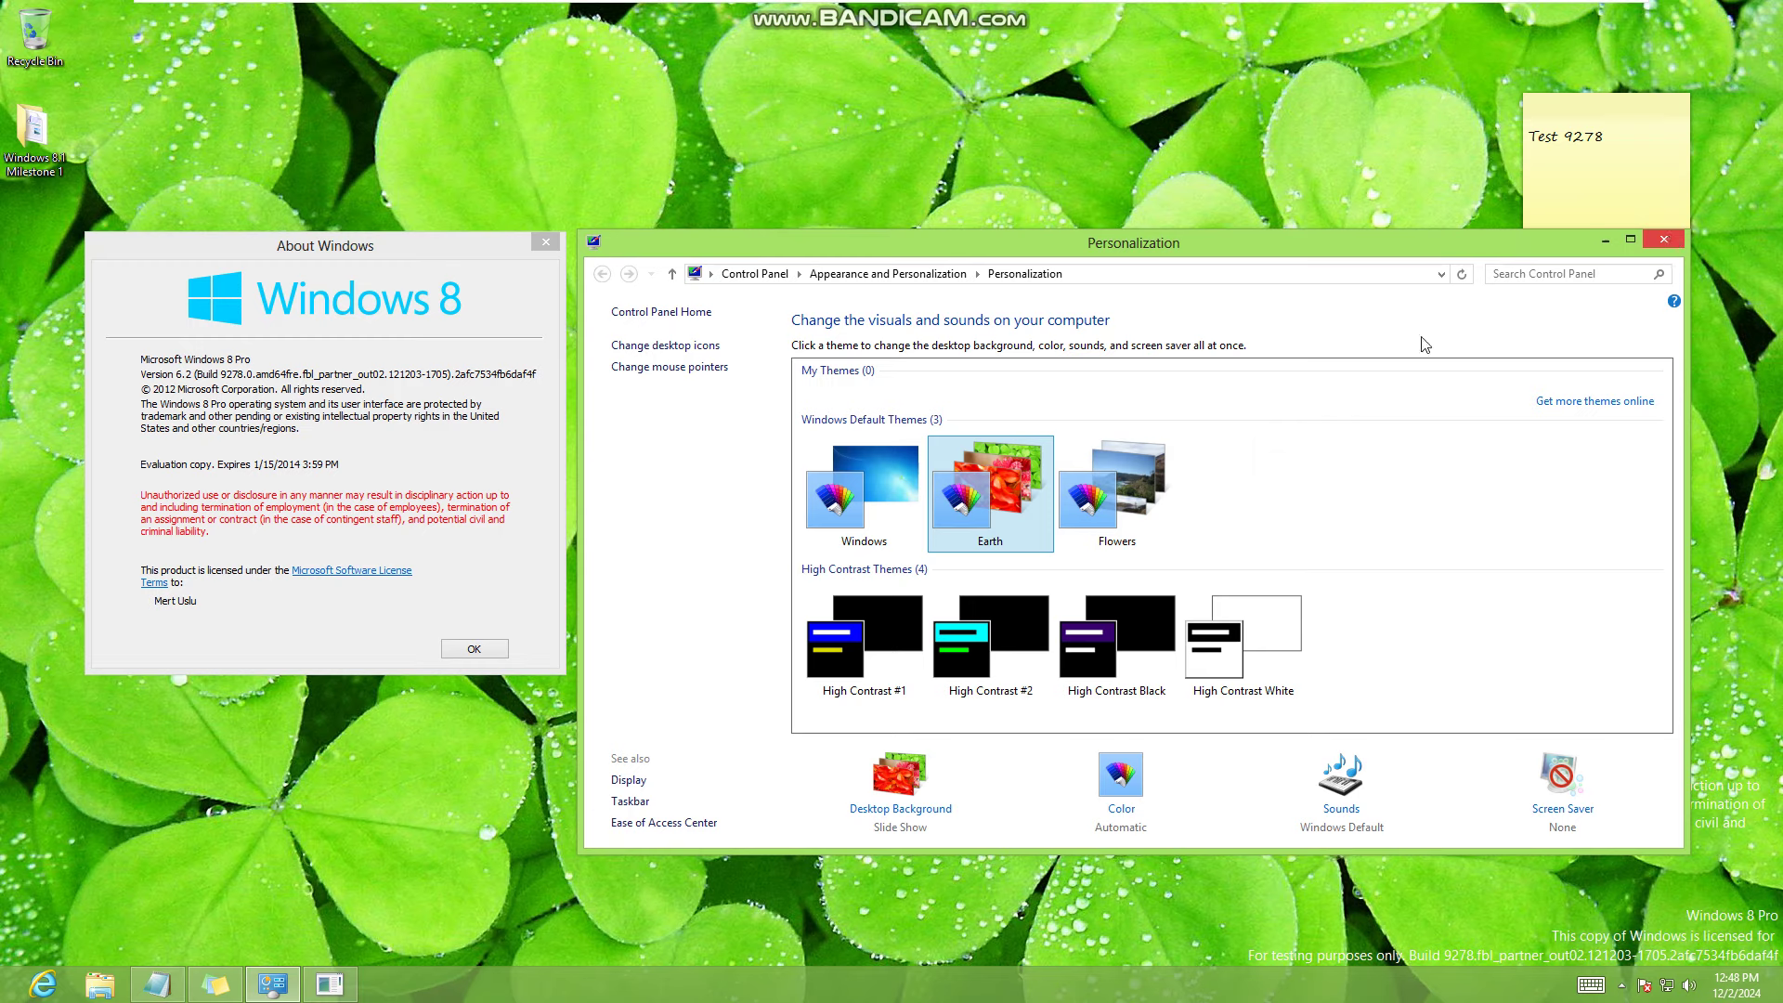
{"action": "left_click", "coordinate": [1119, 483]}
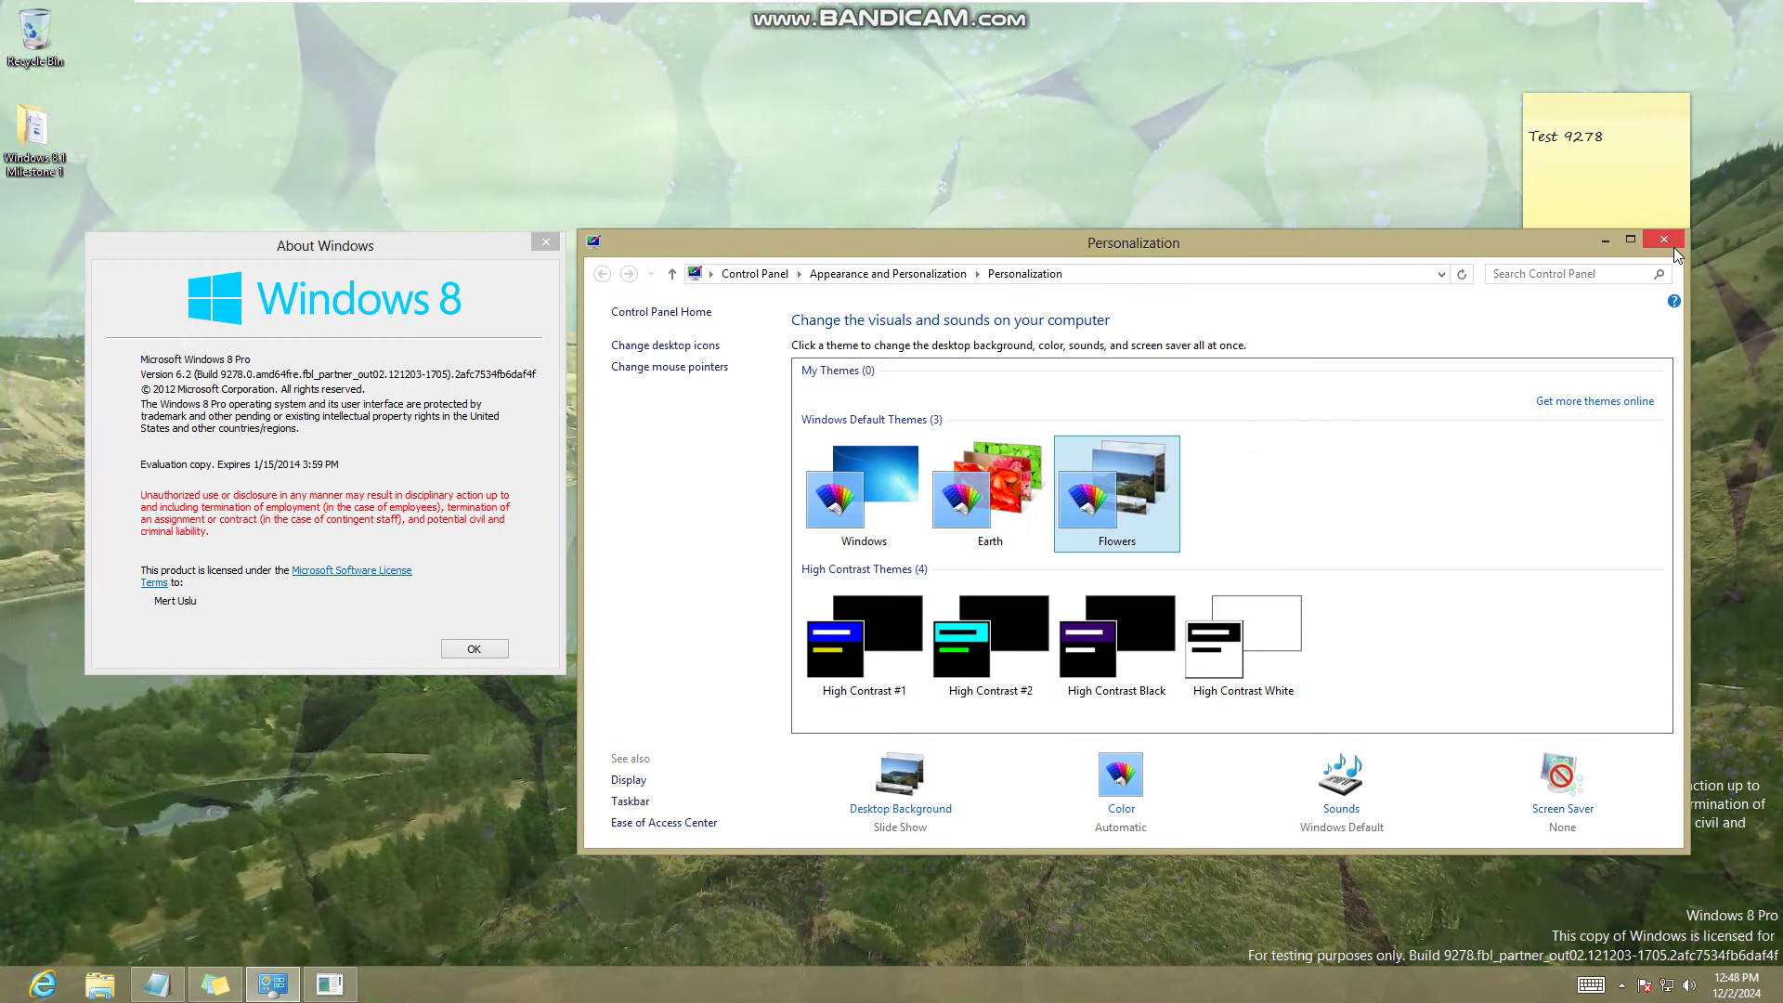
{"action": "left_click", "coordinate": [841, 646]}
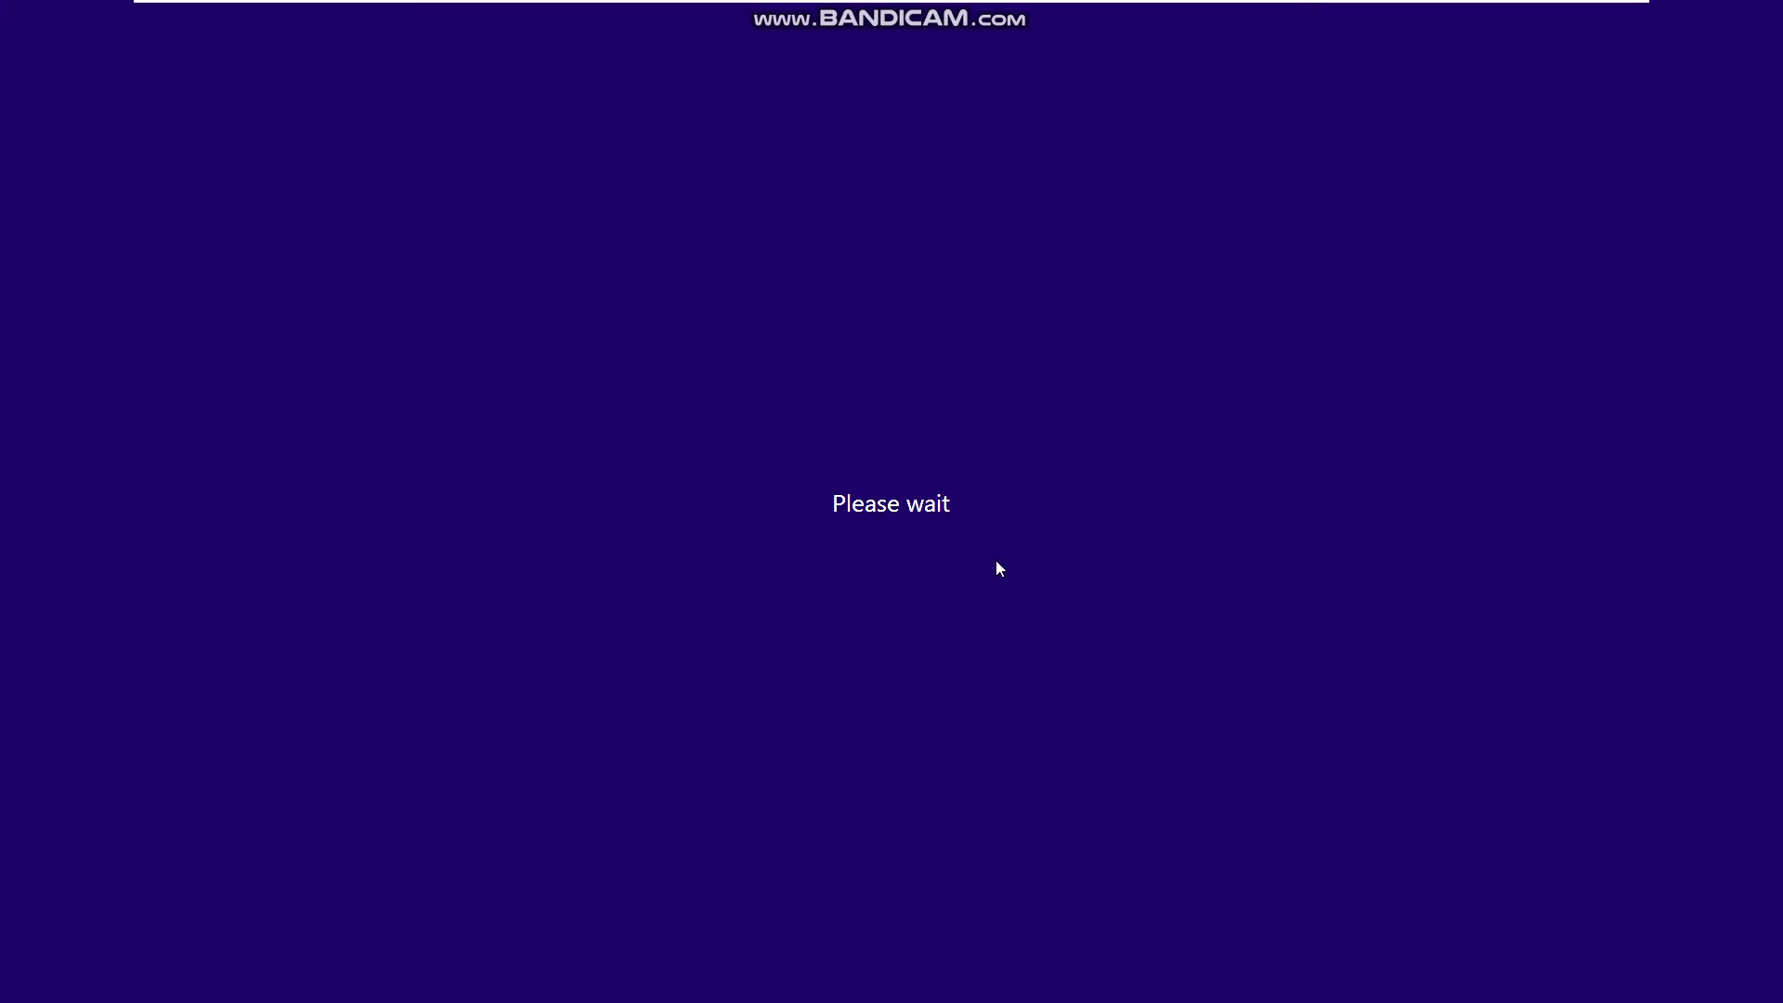